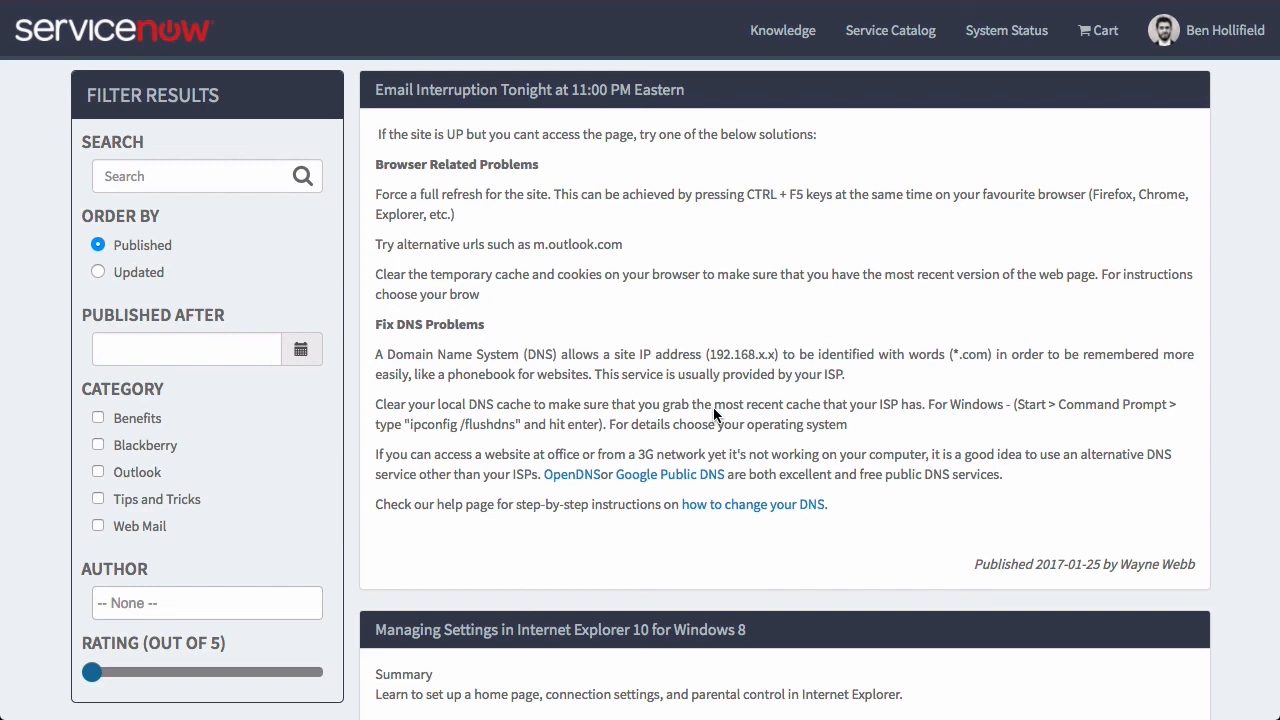
Examine the listed knowledge articles and page through the results to page 3.
{"action": "scroll", "coordinate": [930, 240], "scroll_direction": "down", "scroll_amount": 3}
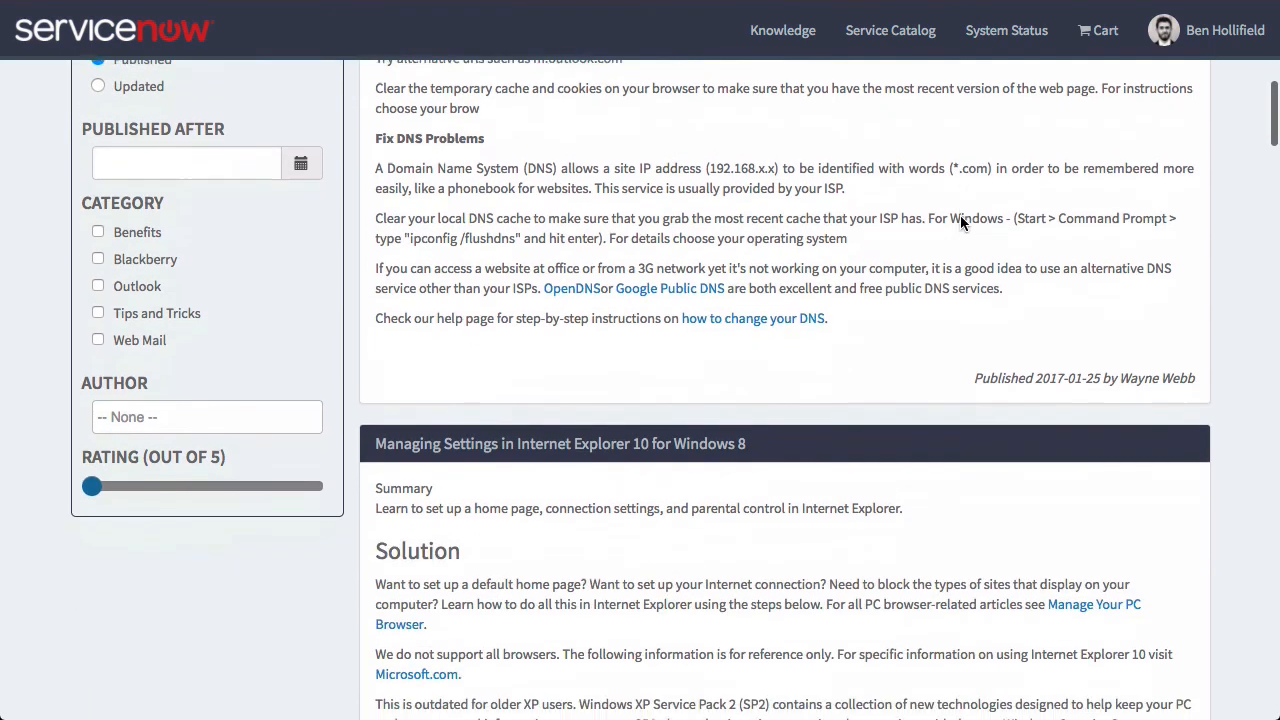
{"action": "scroll", "coordinate": [960, 222], "scroll_direction": "up", "scroll_amount": 3}
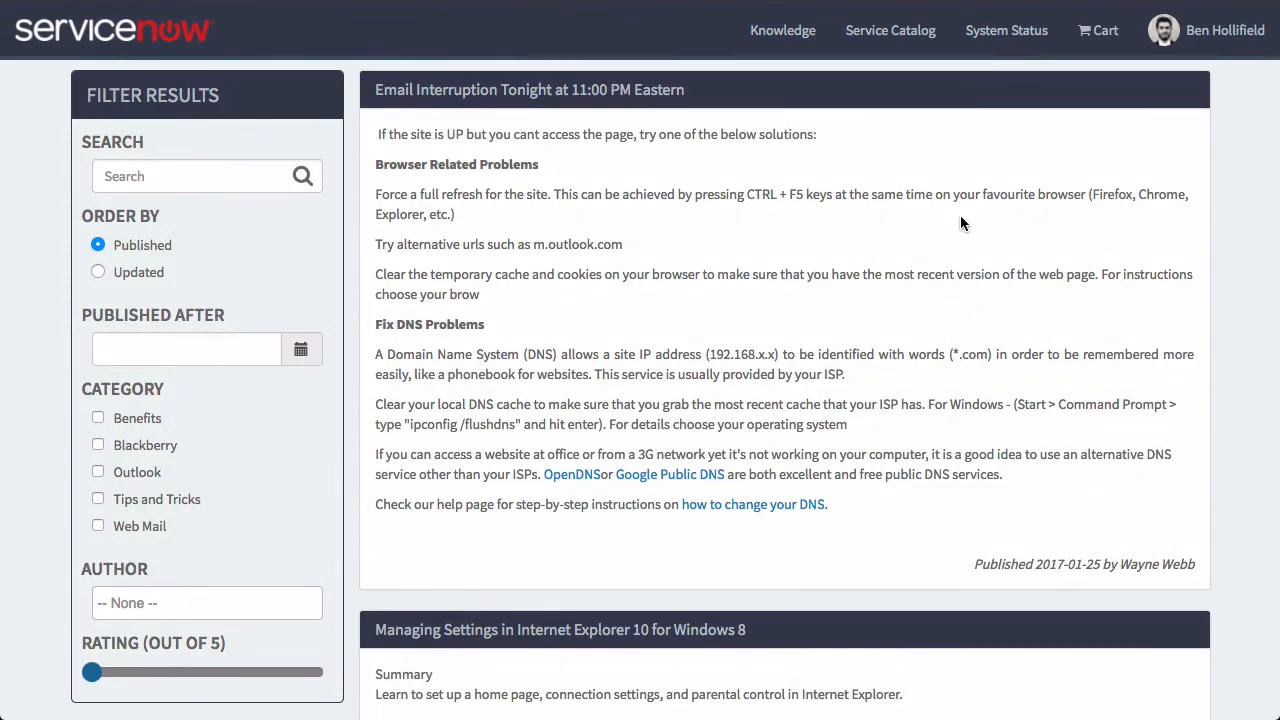
{"action": "scroll", "coordinate": [960, 223], "scroll_direction": "down", "scroll_amount": 20}
{"action": "scroll", "coordinate": [960, 223], "scroll_direction": "up", "scroll_amount": 4}
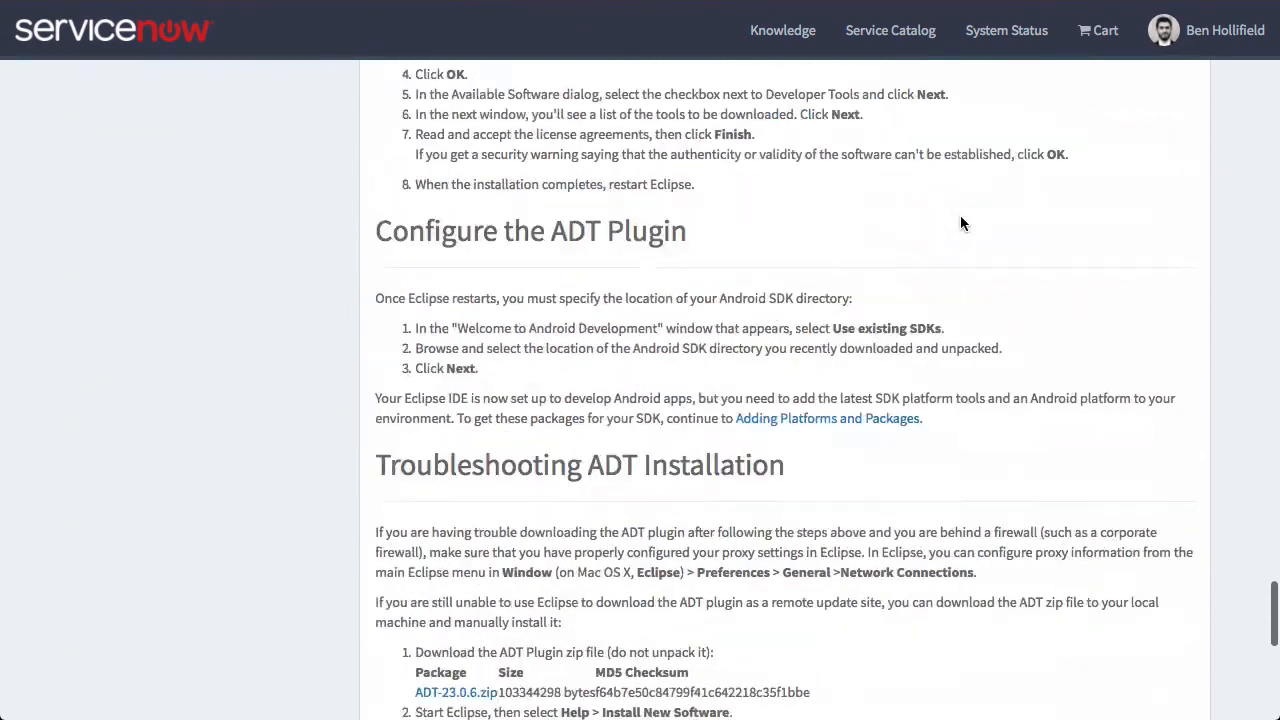
{"action": "scroll", "coordinate": [960, 220], "scroll_direction": "up", "scroll_amount": 20}
{"action": "scroll", "coordinate": [969, 264], "scroll_direction": "down", "scroll_amount": 20}
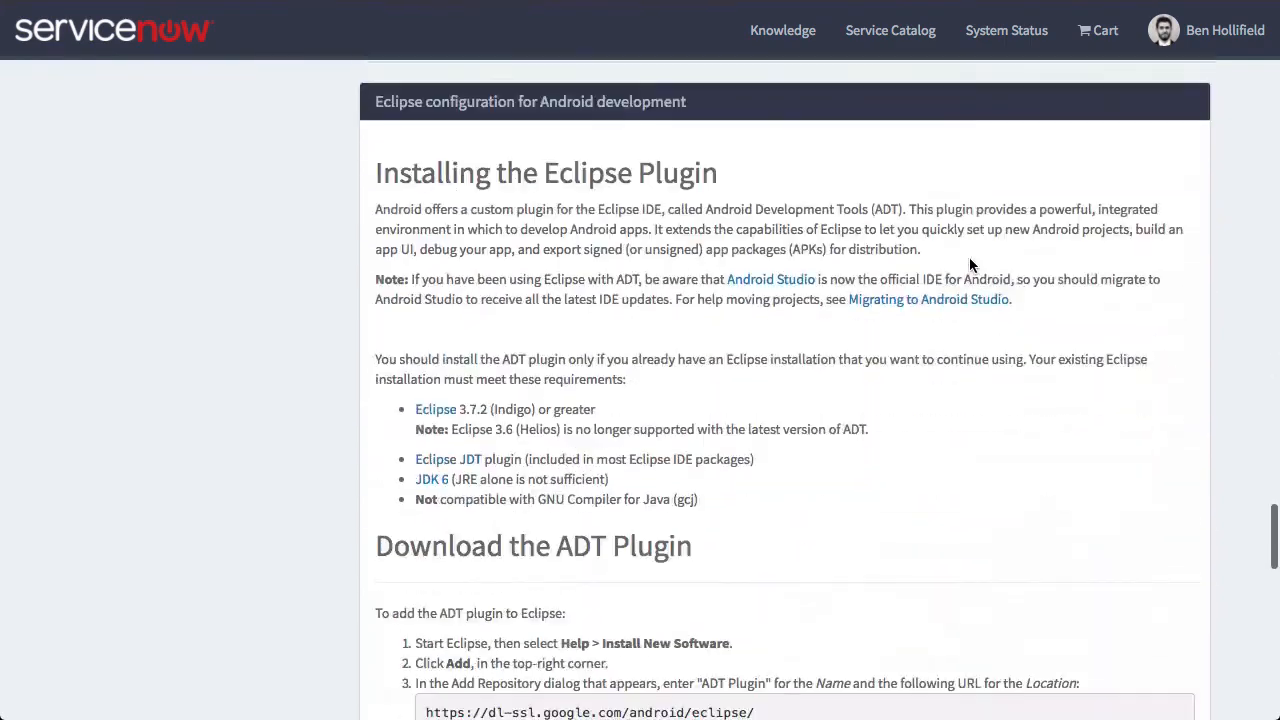
{"action": "scroll", "coordinate": [969, 262], "scroll_direction": "down", "scroll_amount": 15}
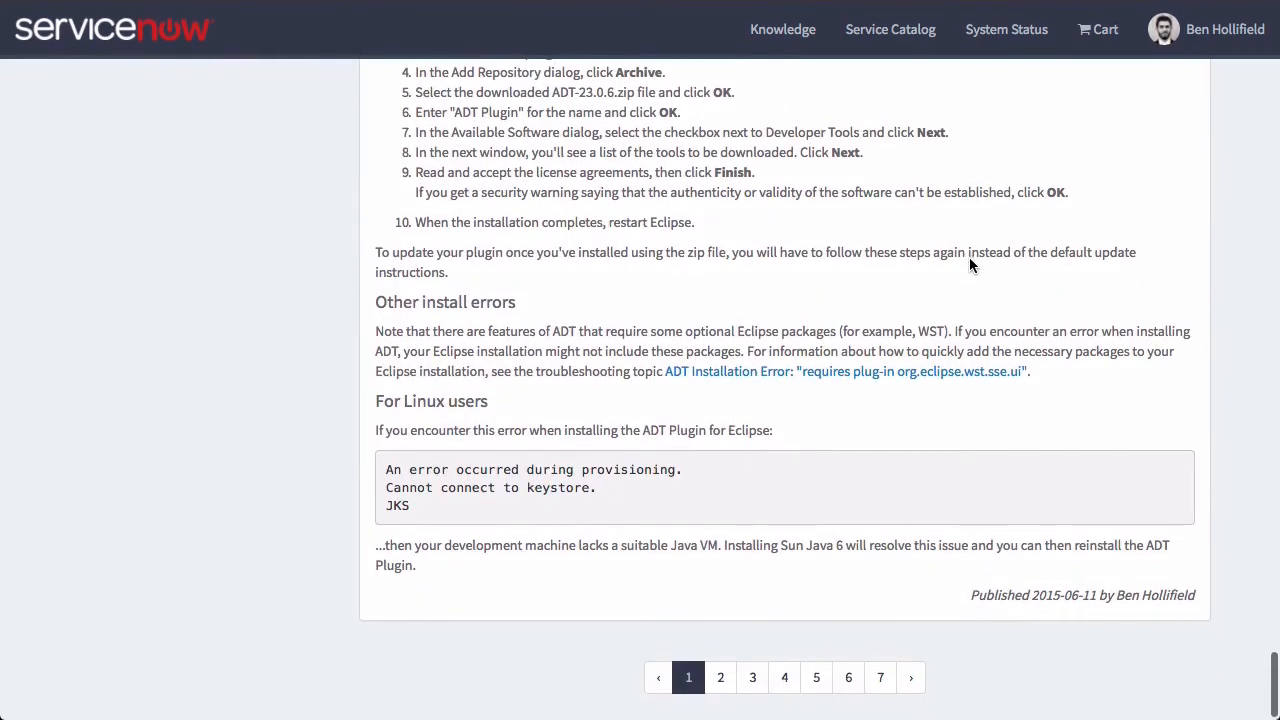
{"action": "left_click", "coordinate": [731, 679]}
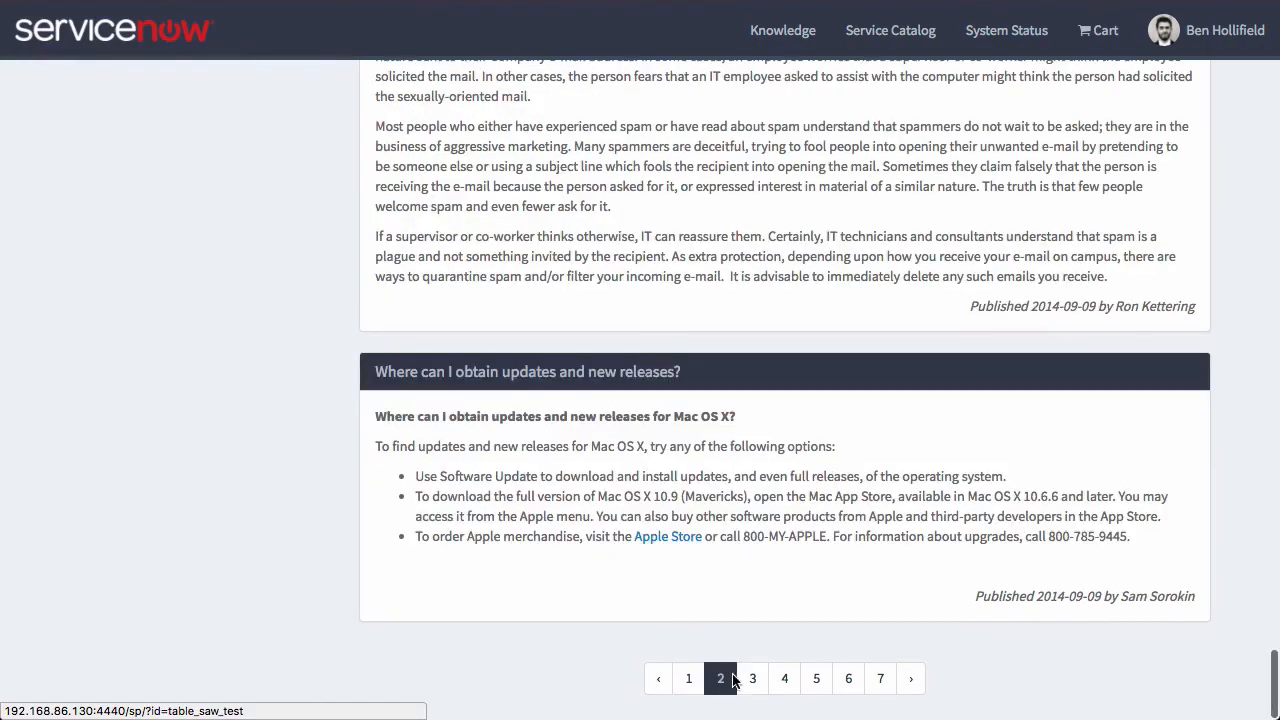
{"action": "left_click", "coordinate": [750, 679]}
{"action": "scroll", "coordinate": [691, 520], "scroll_direction": "up", "scroll_amount": 20}
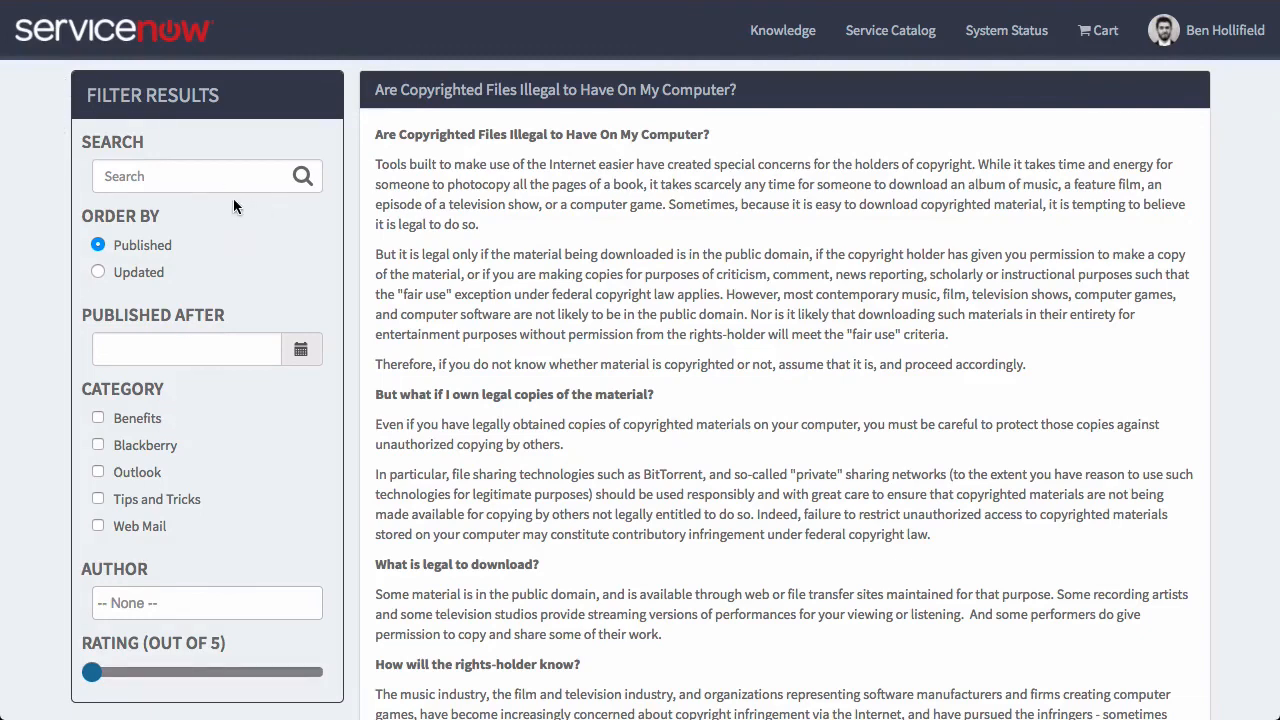
Filter the knowledge articles by an author picked from the name suggestions.
{"action": "left_click", "coordinate": [160, 602]}
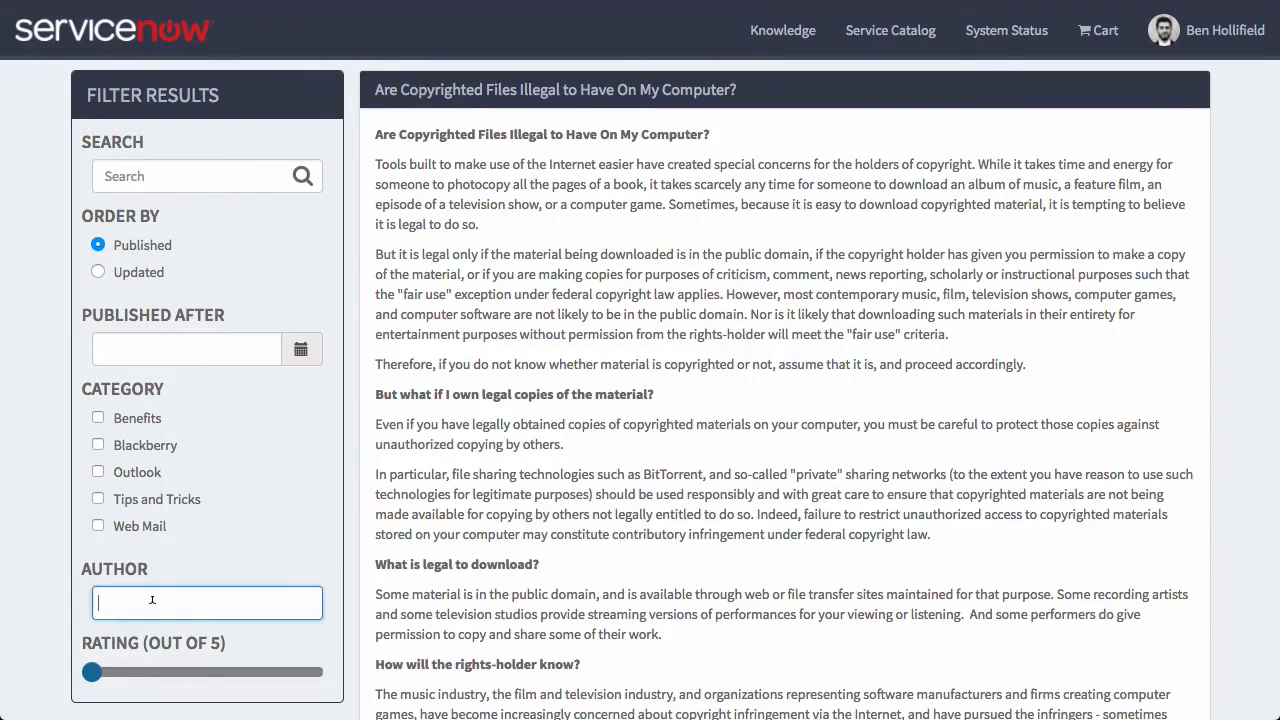
{"action": "type", "text": "way"}
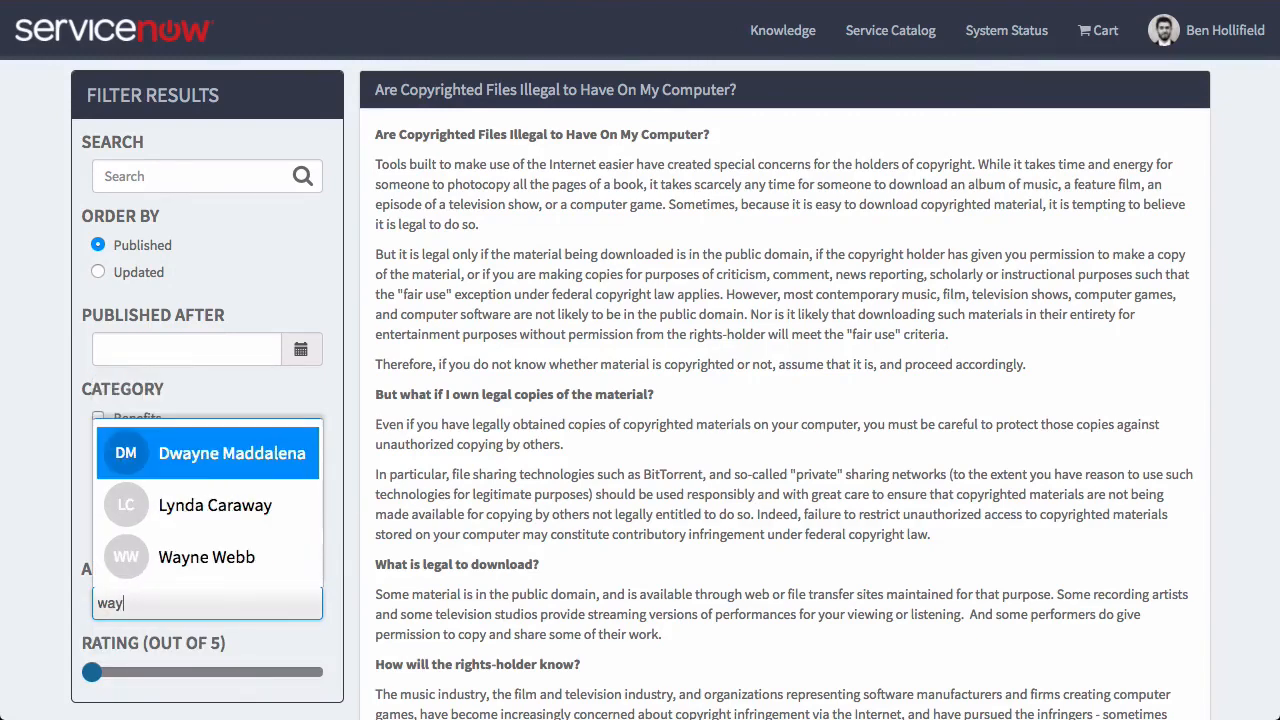
{"action": "left_click", "coordinate": [150, 555]}
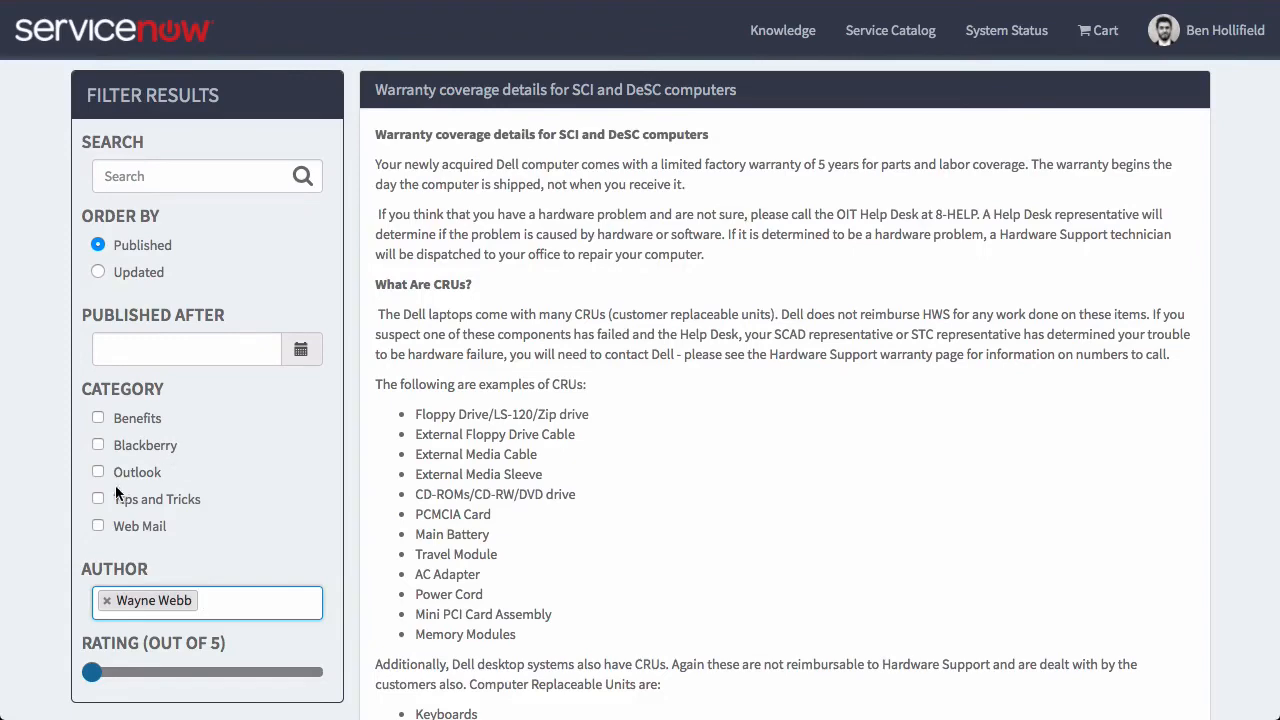
Filter the articles by the Tips and Tricks category, and clear both the author and category filters.
{"action": "left_click", "coordinate": [98, 498]}
{"action": "left_click", "coordinate": [98, 472]}
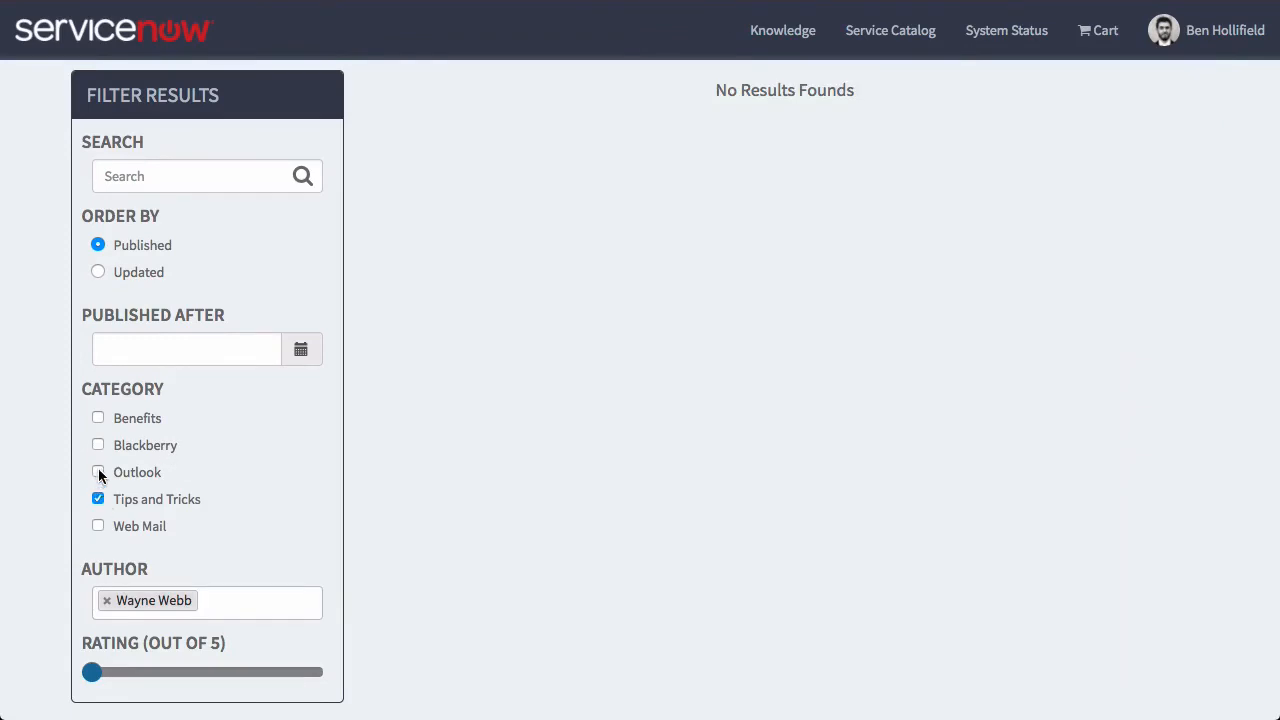
{"action": "left_click", "coordinate": [106, 600]}
{"action": "left_click", "coordinate": [98, 472]}
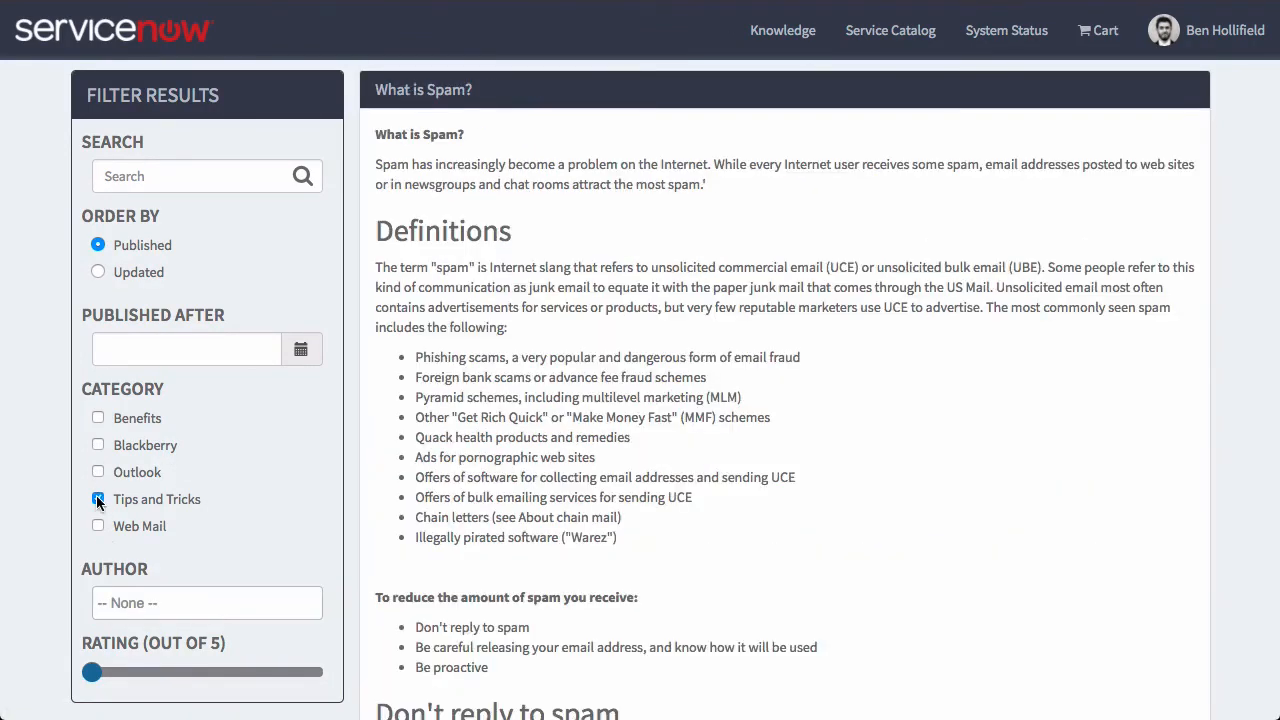
{"action": "left_click", "coordinate": [98, 498]}
Search the articles for "eclipse", look through the matching article and clear the search.
{"action": "left_click", "coordinate": [160, 178]}
{"action": "type", "text": "ex"}
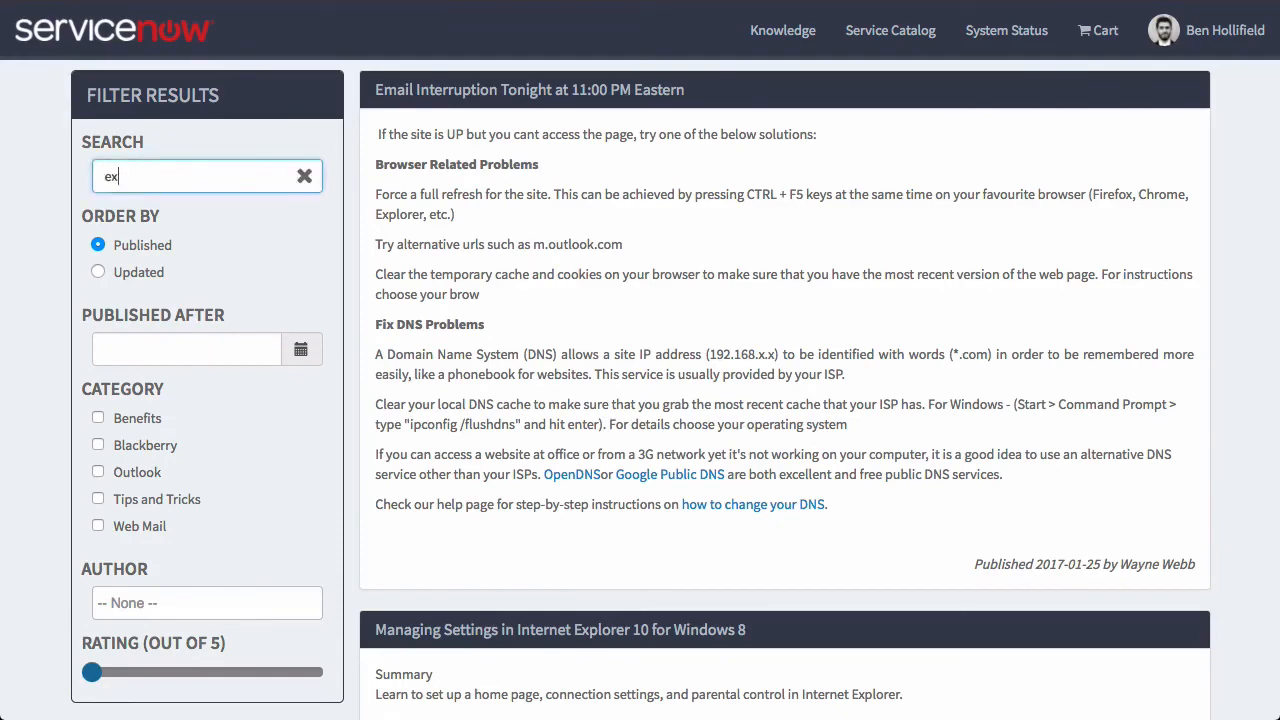
{"action": "type", "text": "lipse"}
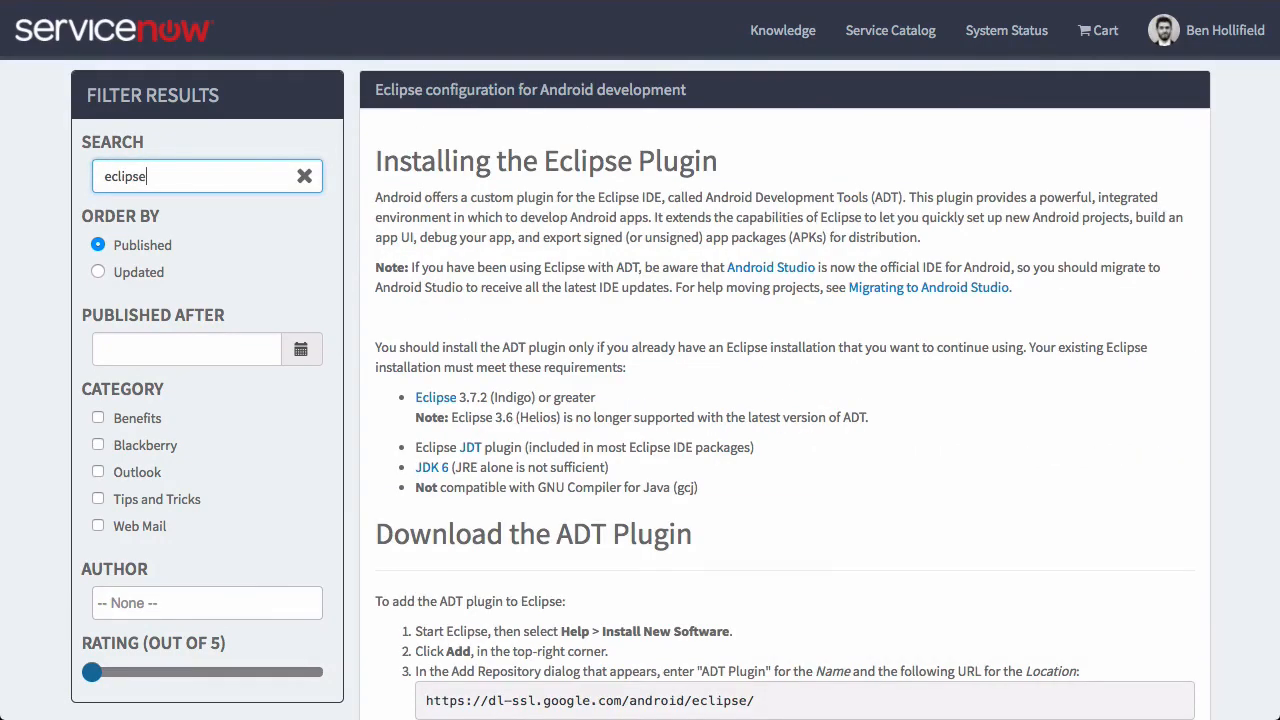
{"action": "scroll", "coordinate": [700, 197], "scroll_direction": "down", "scroll_amount": 7}
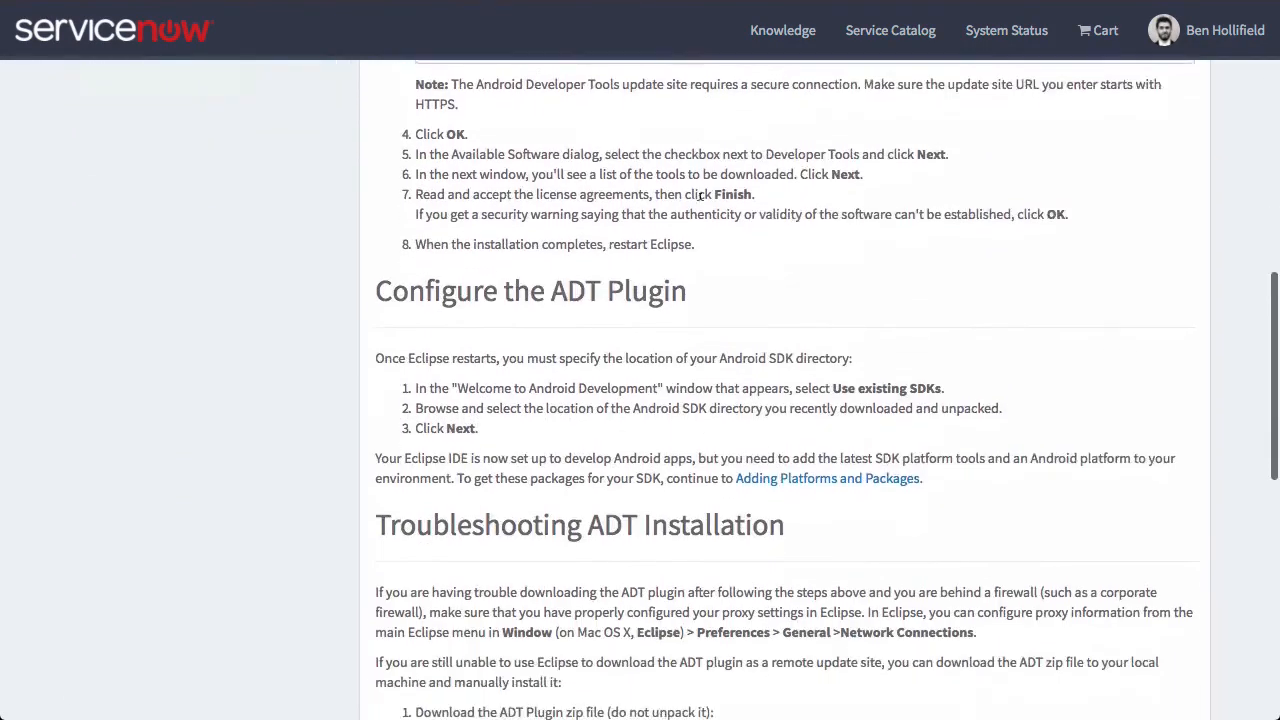
{"action": "scroll", "coordinate": [700, 197], "scroll_direction": "up", "scroll_amount": 7}
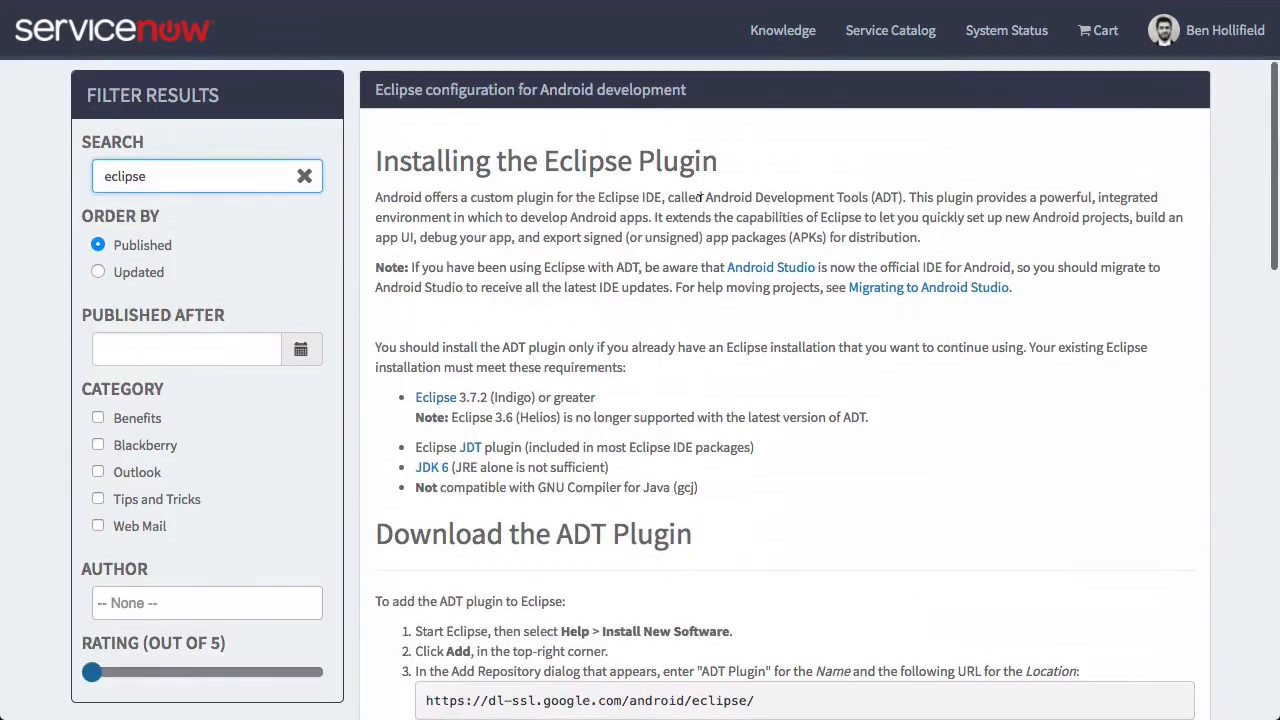
{"action": "left_click", "coordinate": [303, 177]}
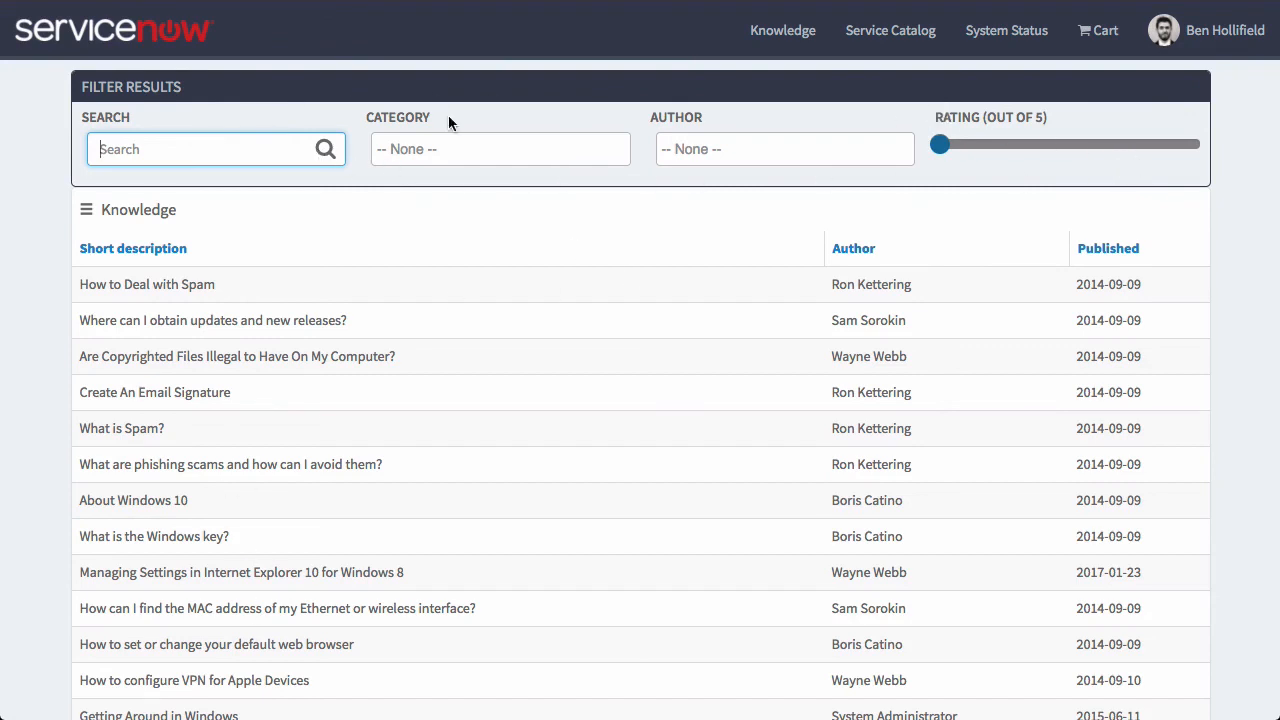
Try the header filter's search on the Knowledge table with "eclip" and clear it.
{"action": "type", "text": "eclip"}
{"action": "key", "text": "BackSpace"}
{"action": "key", "text": "BackSpace"}
{"action": "key", "text": "BackSpace"}
{"action": "key", "text": "BackSpace"}
{"action": "key", "text": "BackSpace"}
Filter the Knowledge table by the Outlook category and remove that filter.
{"action": "left_click", "coordinate": [450, 147]}
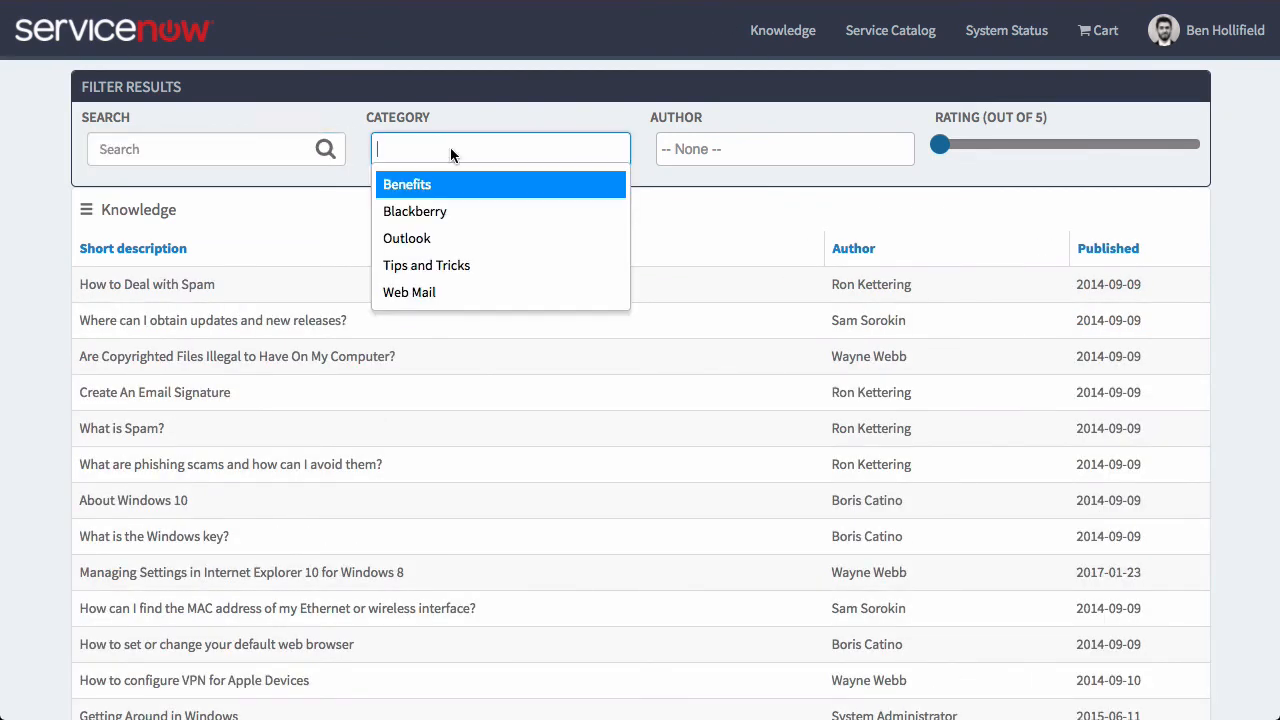
{"action": "left_click", "coordinate": [436, 241]}
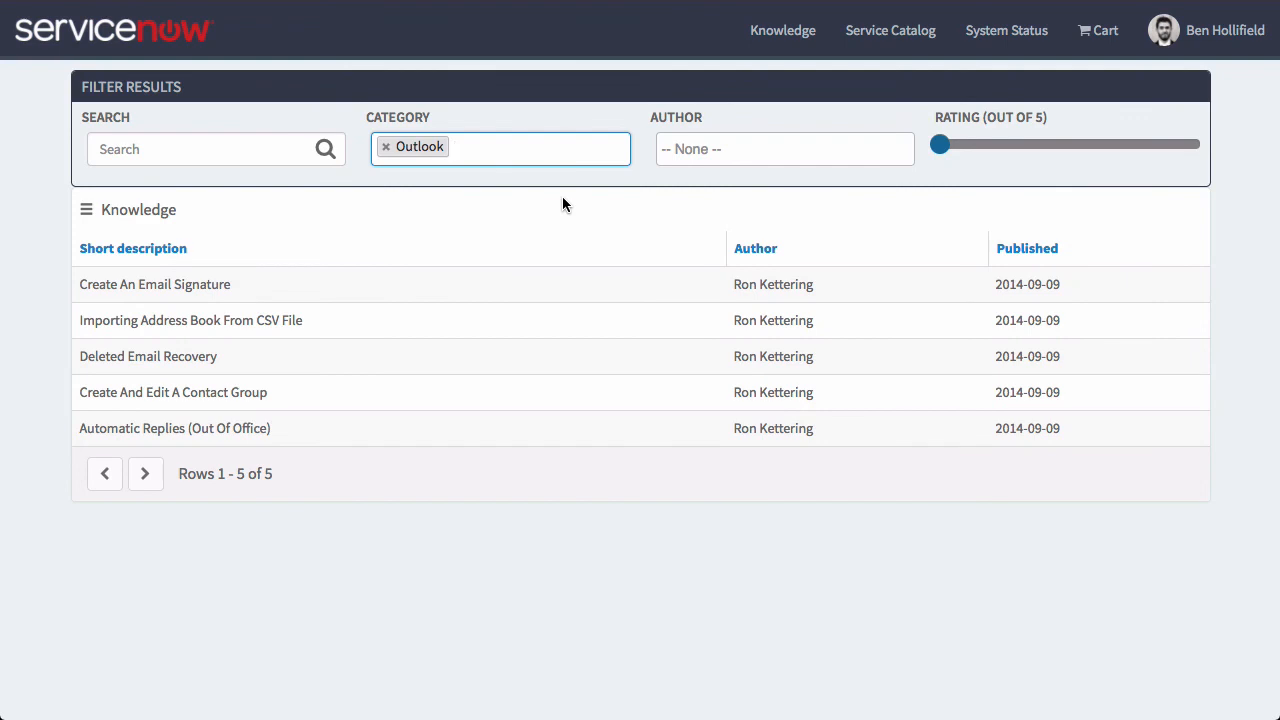
{"action": "left_click", "coordinate": [385, 147]}
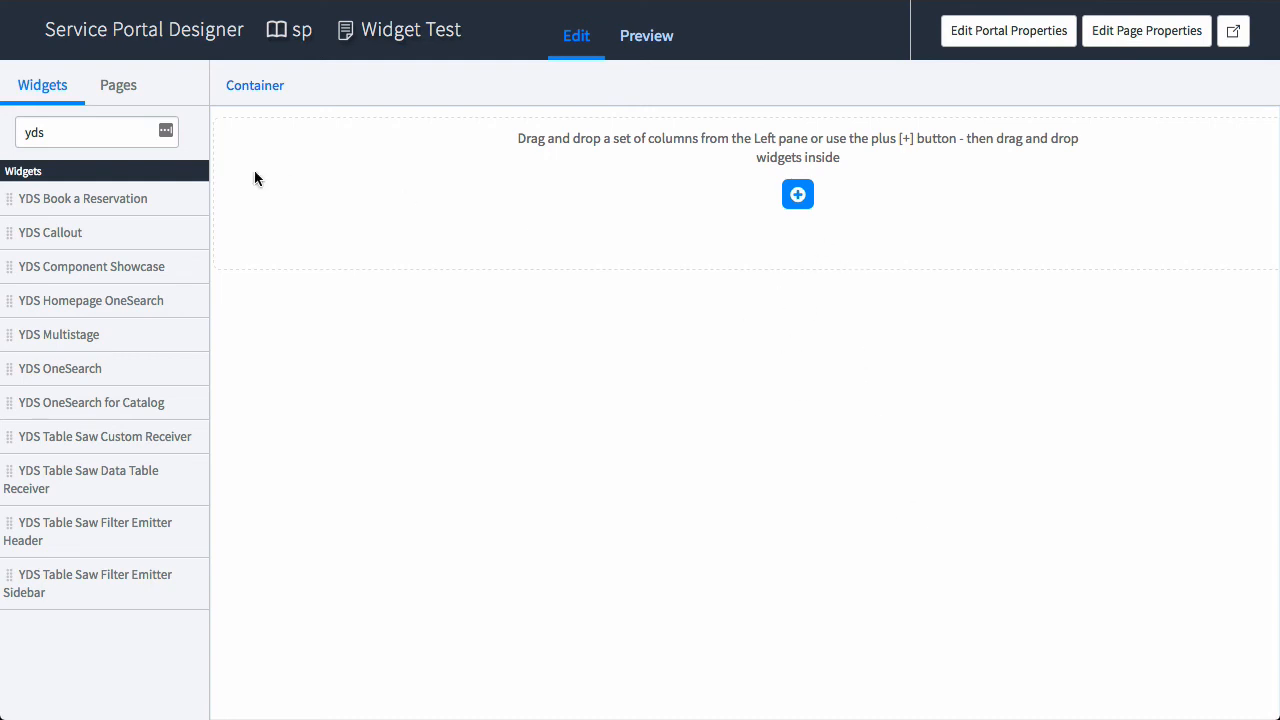
Add a 3/9 column row with YDS Table Saw Custom Receiver in the wide column and YDS Table Saw Filter Emitter Sidebar in the narrow one.
{"action": "left_click", "coordinate": [797, 196]}
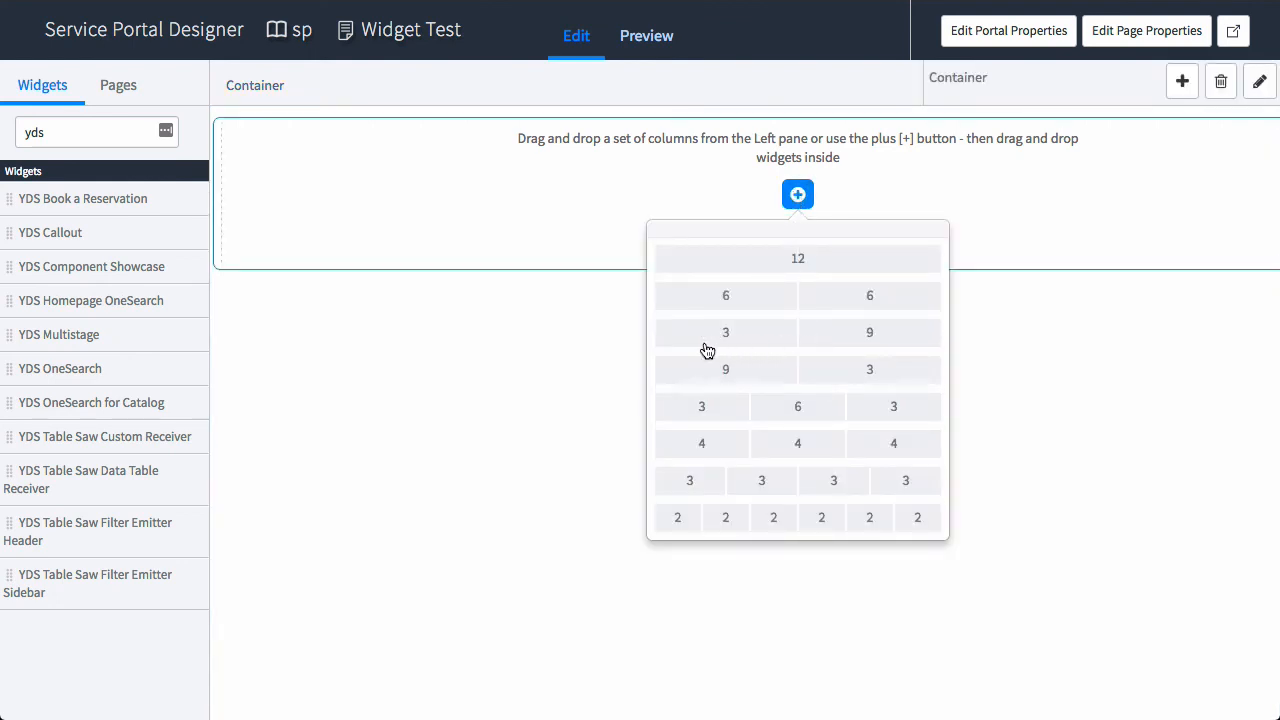
{"action": "left_click", "coordinate": [804, 342]}
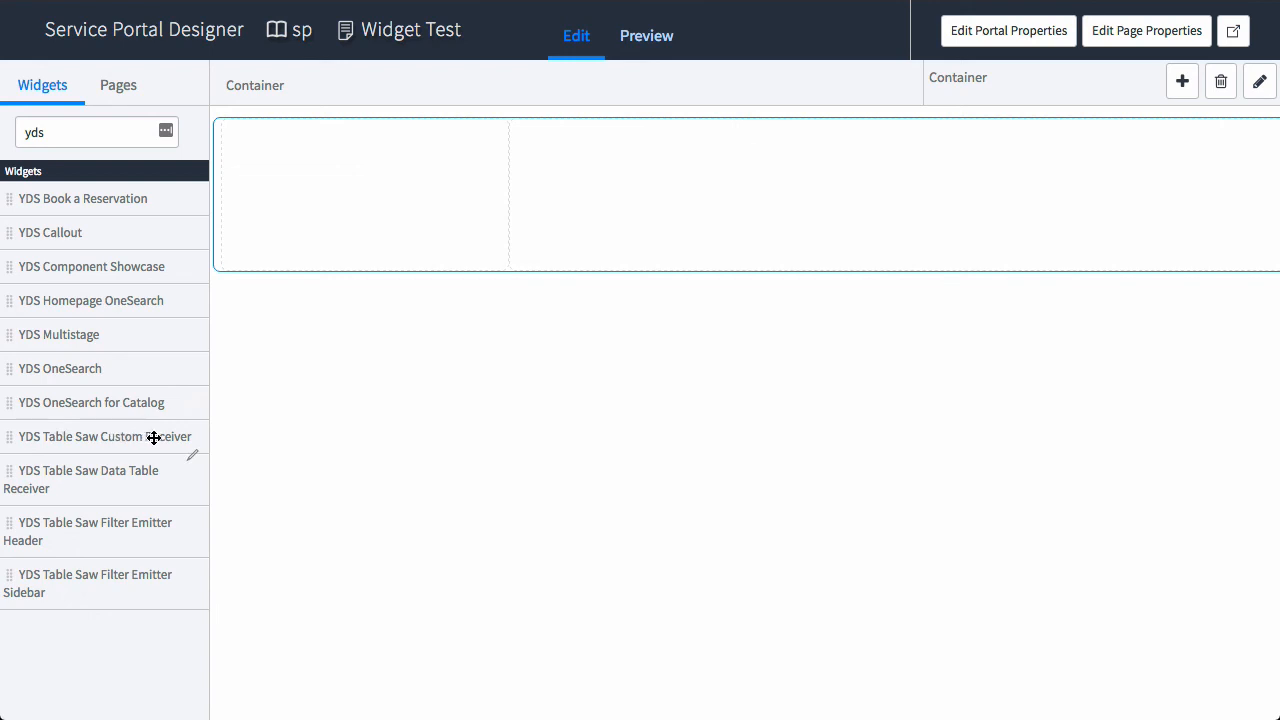
{"action": "left_click_drag", "start_coordinate": [129, 436], "coordinate": [992, 169]}
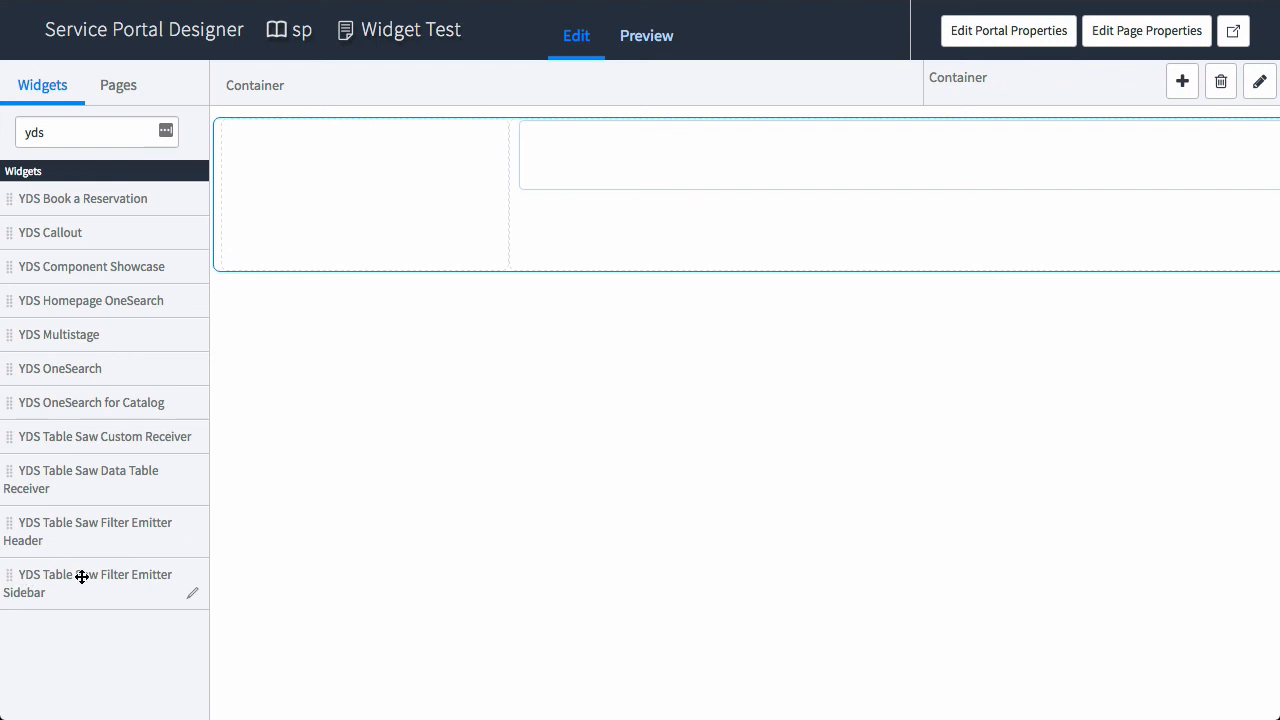
{"action": "left_click_drag", "start_coordinate": [80, 576], "coordinate": [339, 164]}
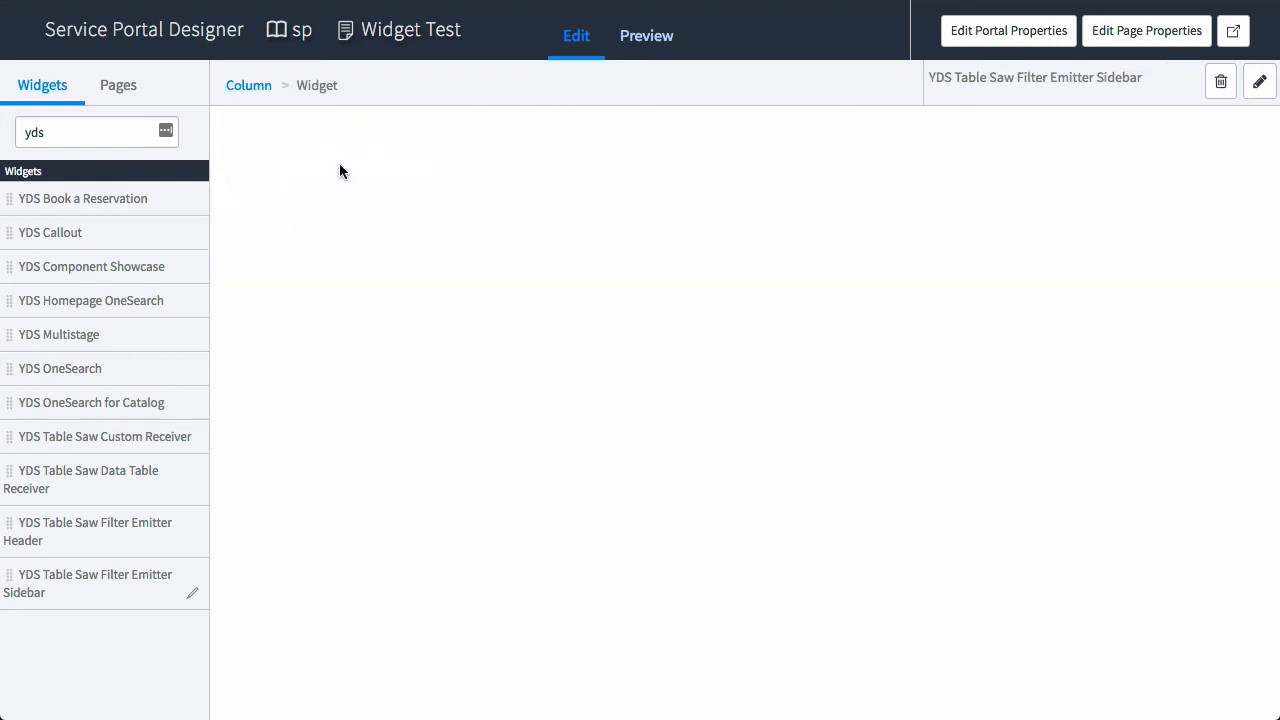
Open the instance options of the YDS Table Saw Custom Receiver and set its table to kb_knowledge.
{"action": "left_click", "coordinate": [663, 352]}
{"action": "scroll", "coordinate": [731, 230], "scroll_direction": "right", "scroll_amount": 2}
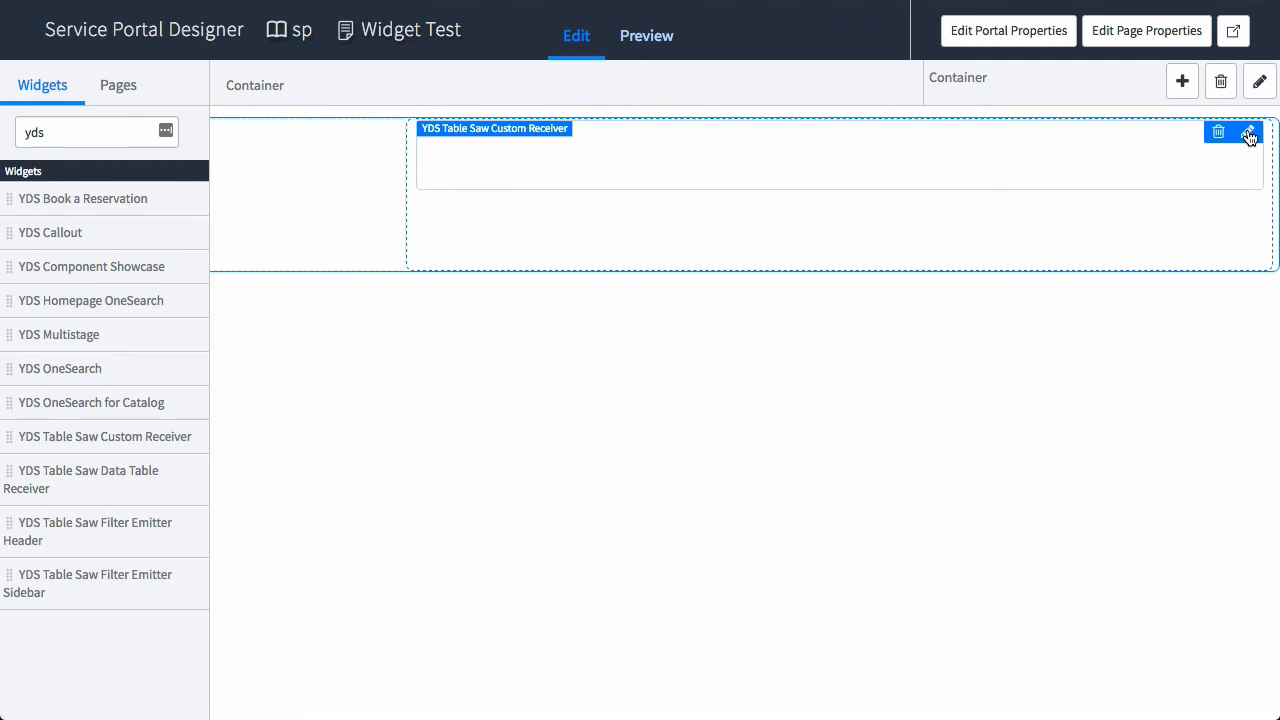
{"action": "left_click", "coordinate": [1247, 134]}
{"action": "left_click", "coordinate": [391, 130]}
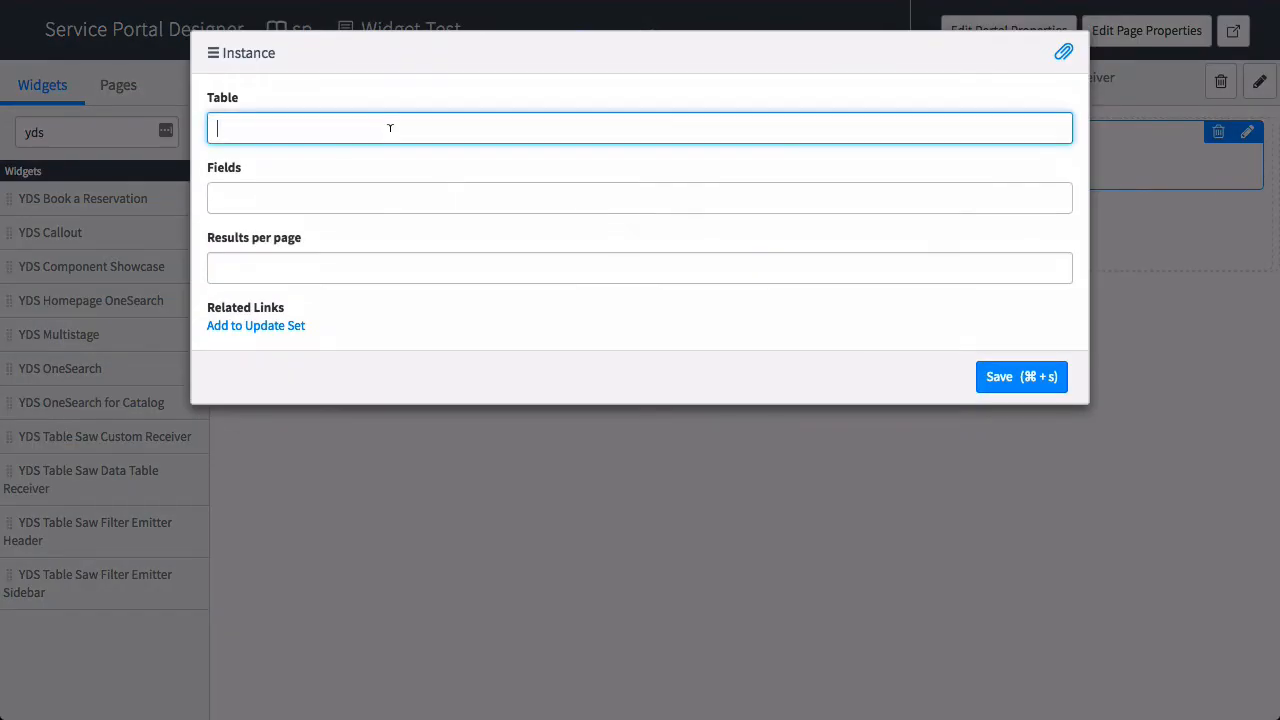
{"action": "type", "text": "kb_knowledge"}
{"action": "key", "text": "Tab"}
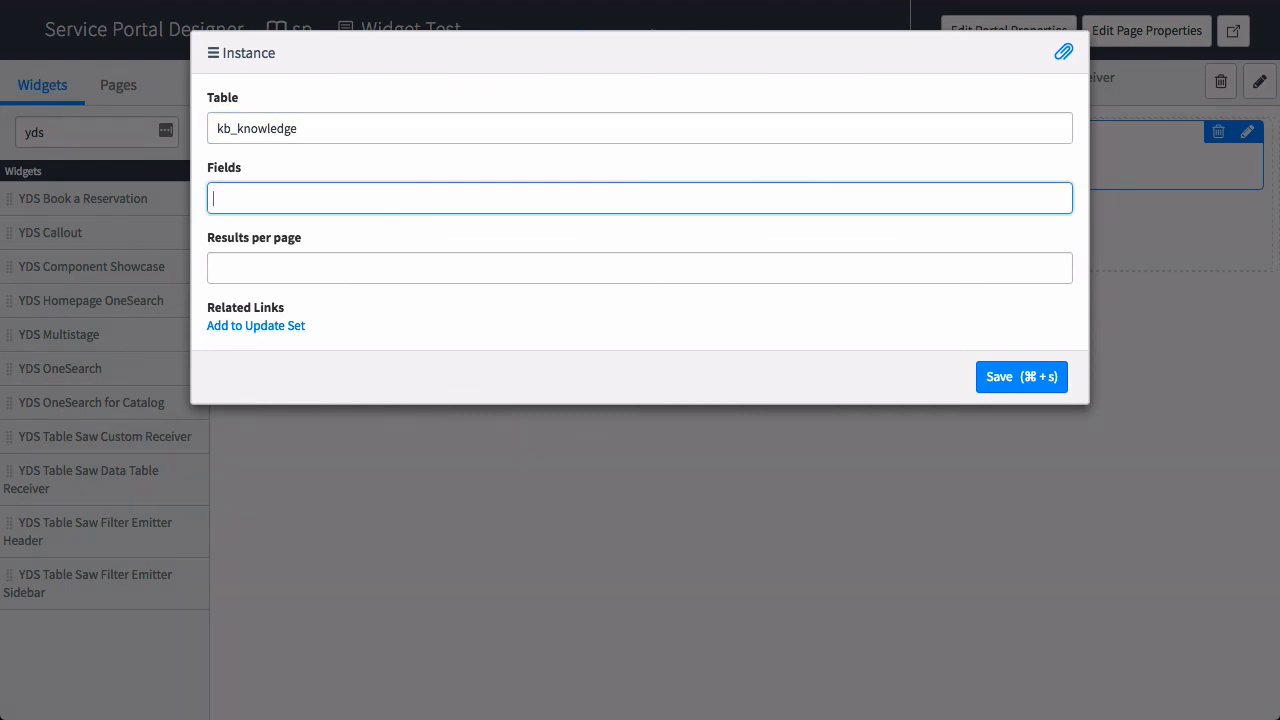
Add the author, short_description, text, published and sys_id fields to the receiver's field list.
{"action": "type", "text": "auth"}
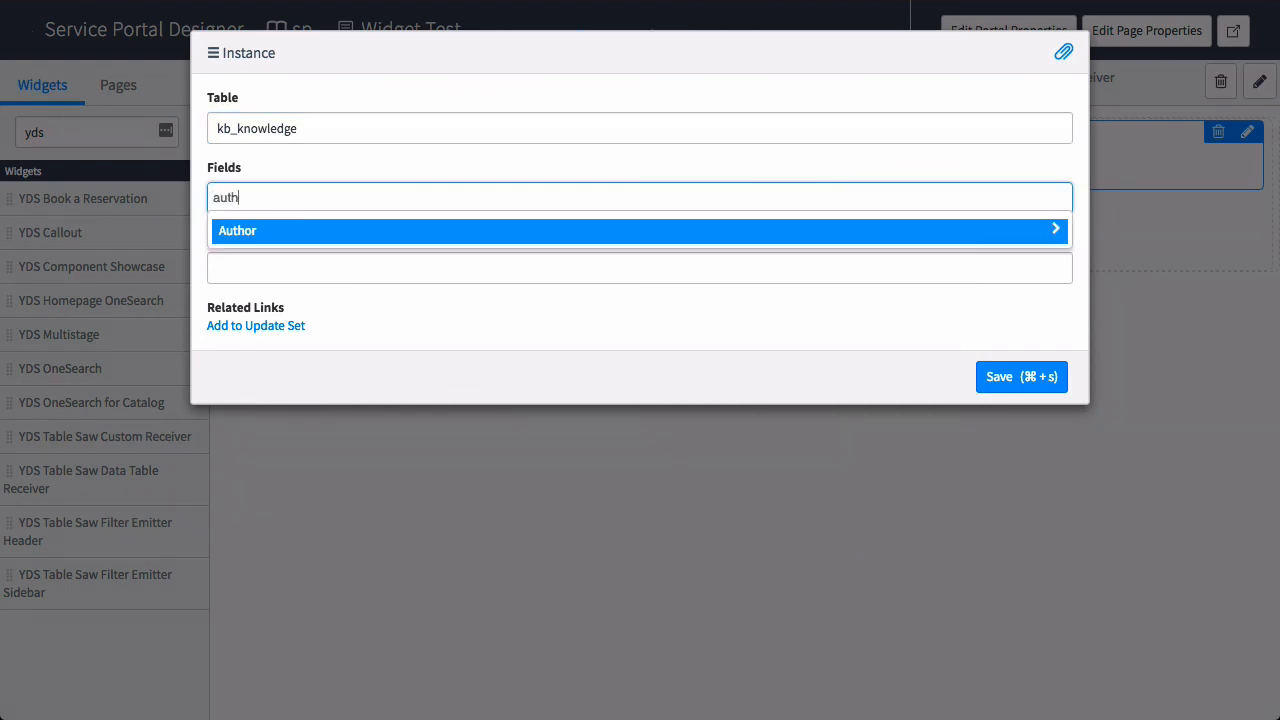
{"action": "key", "text": "Return"}
{"action": "type", "text": "shor"}
{"action": "key", "text": "Return"}
{"action": "type", "text": "text"}
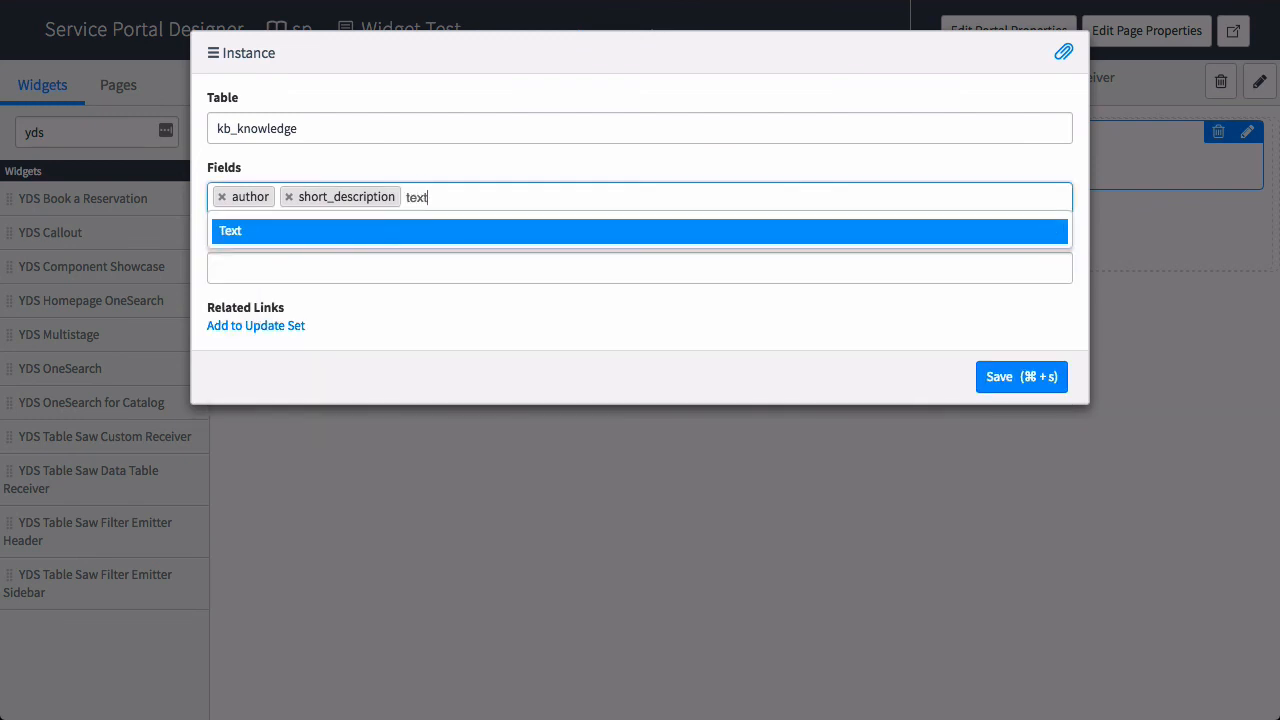
{"action": "key", "text": "Return"}
{"action": "type", "text": "publ"}
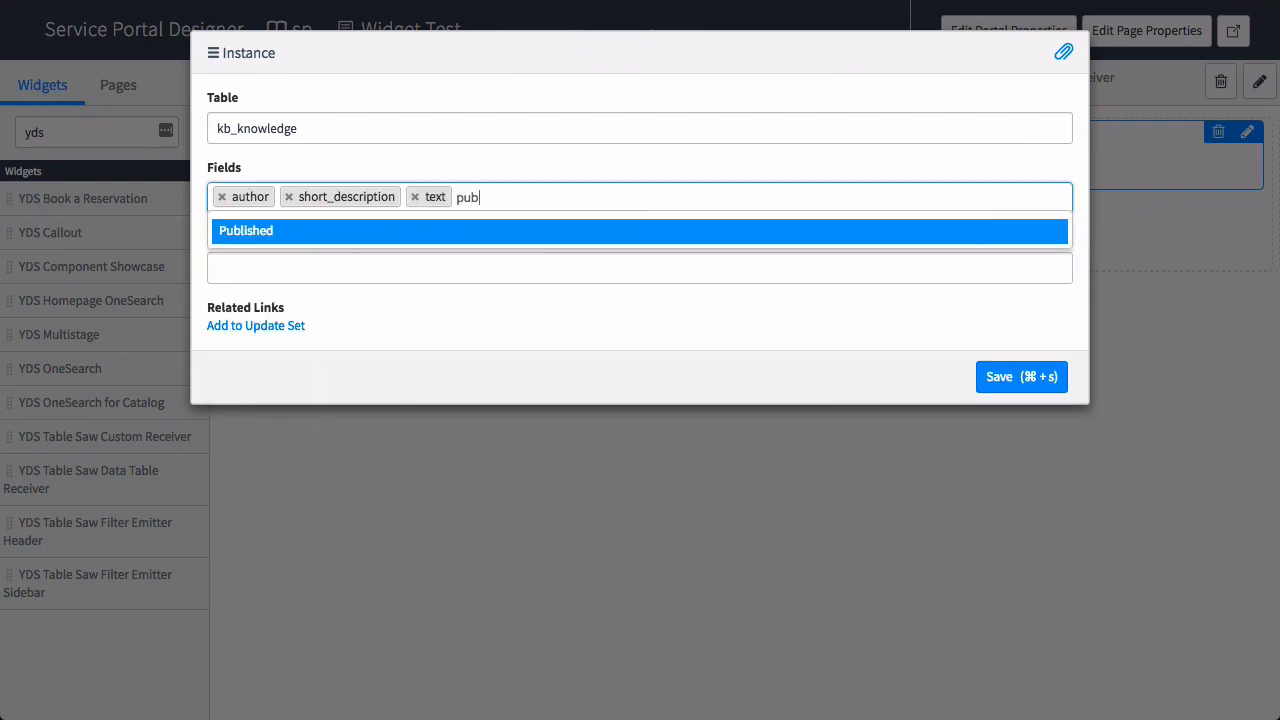
{"action": "key", "text": "Return"}
{"action": "type", "text": "sys id"}
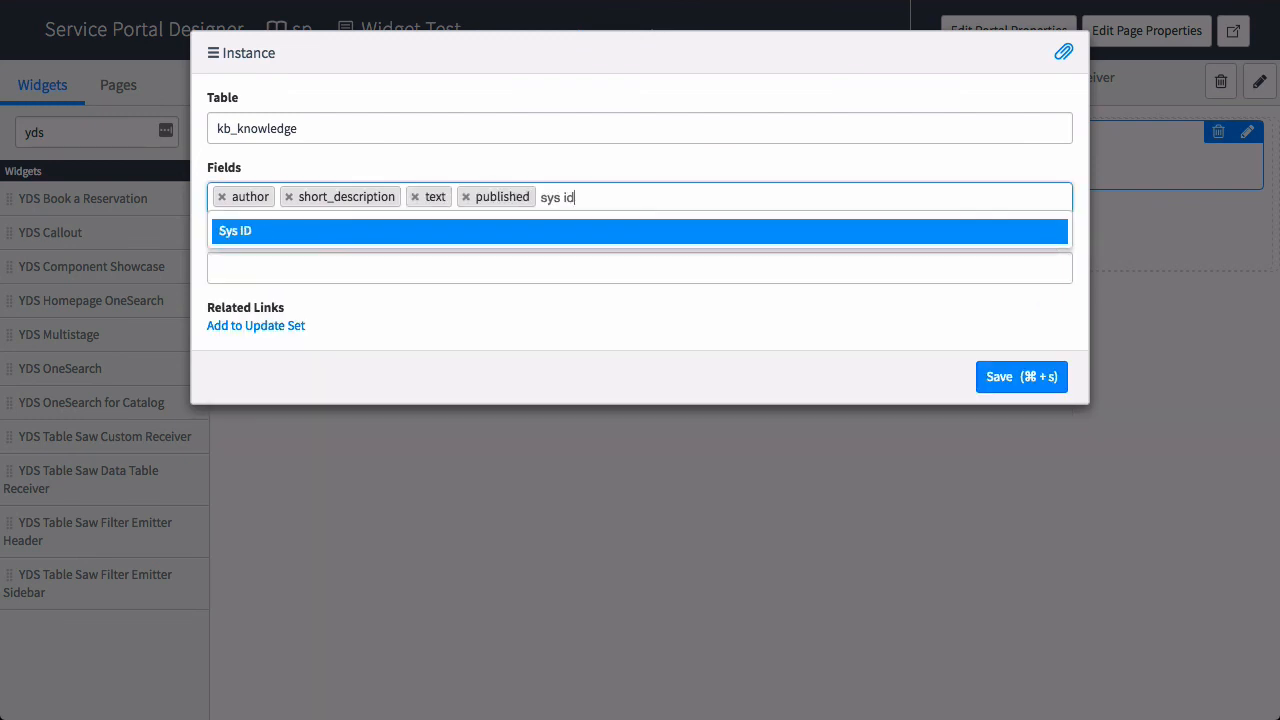
{"action": "key", "text": "Return"}
Set the receiver's results per page to 5 and save the instance options.
{"action": "key", "text": "Tab"}
{"action": "type", "text": "5"}
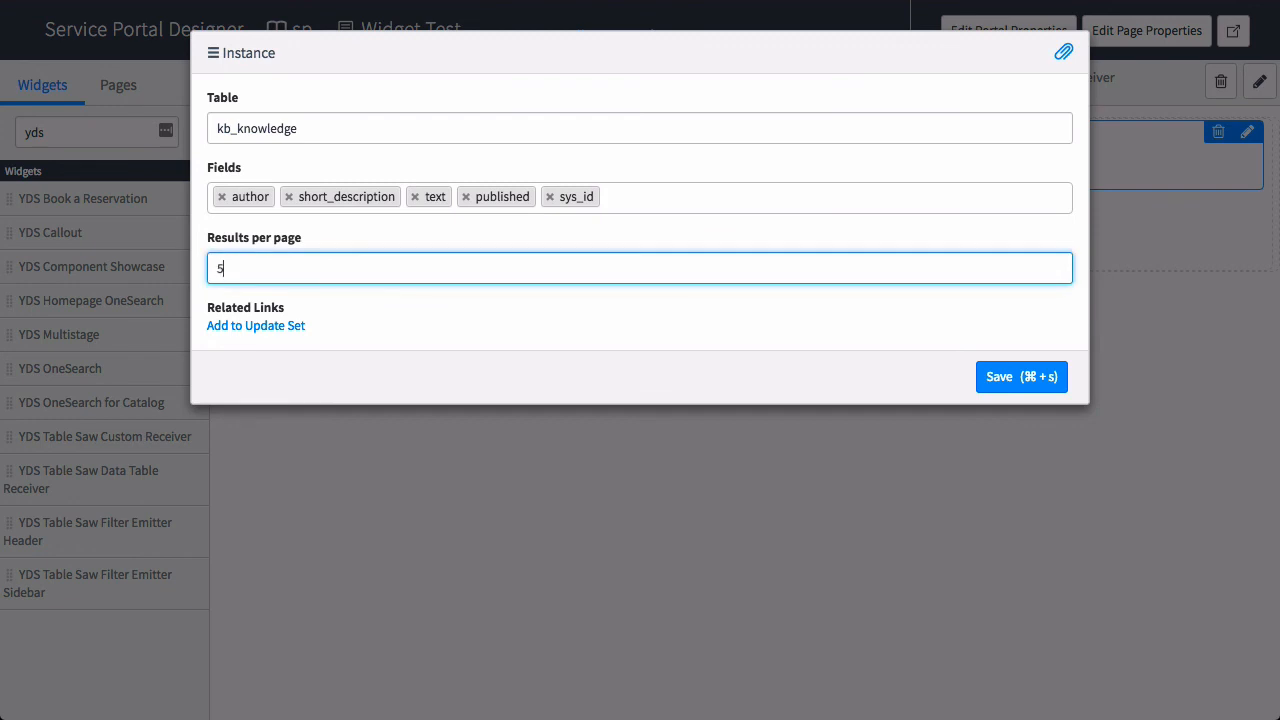
{"action": "left_click", "coordinate": [1012, 378]}
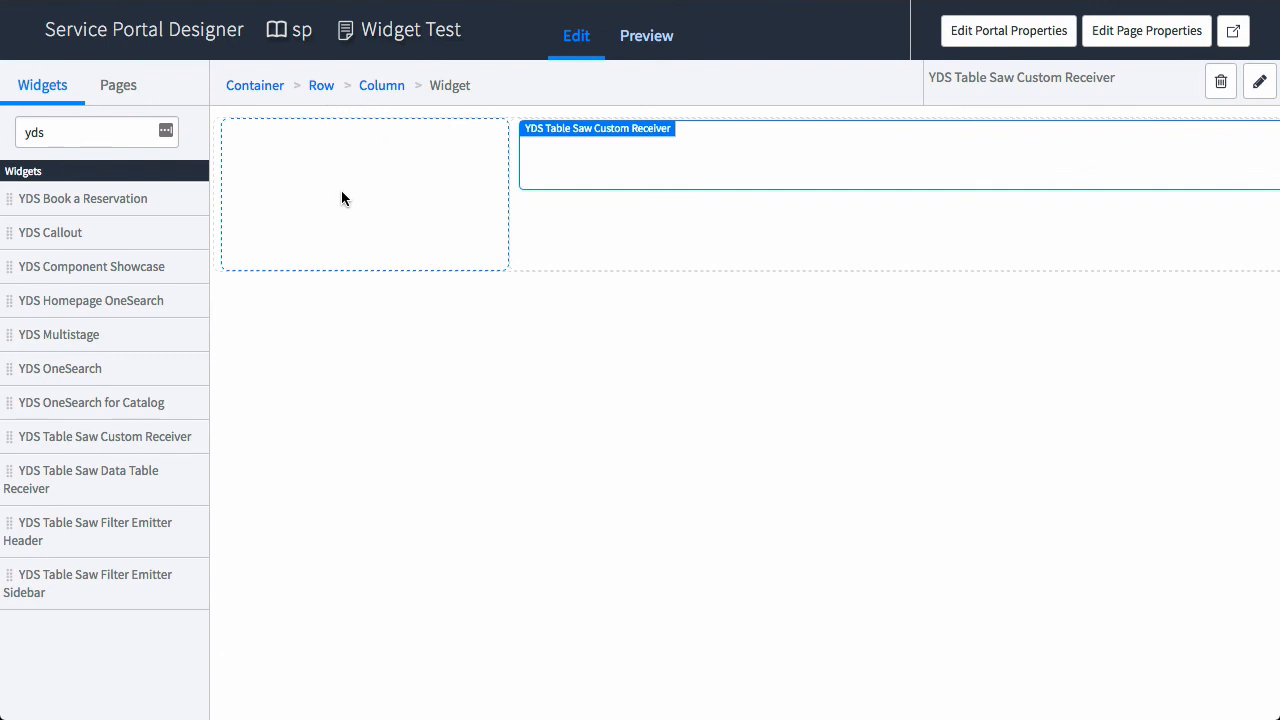
Open the live page and the instance options of the YDS Table Saw Filter Emitter Sidebar, checking the selectable filter emitters.
{"action": "left_click", "coordinate": [1236, 32]}
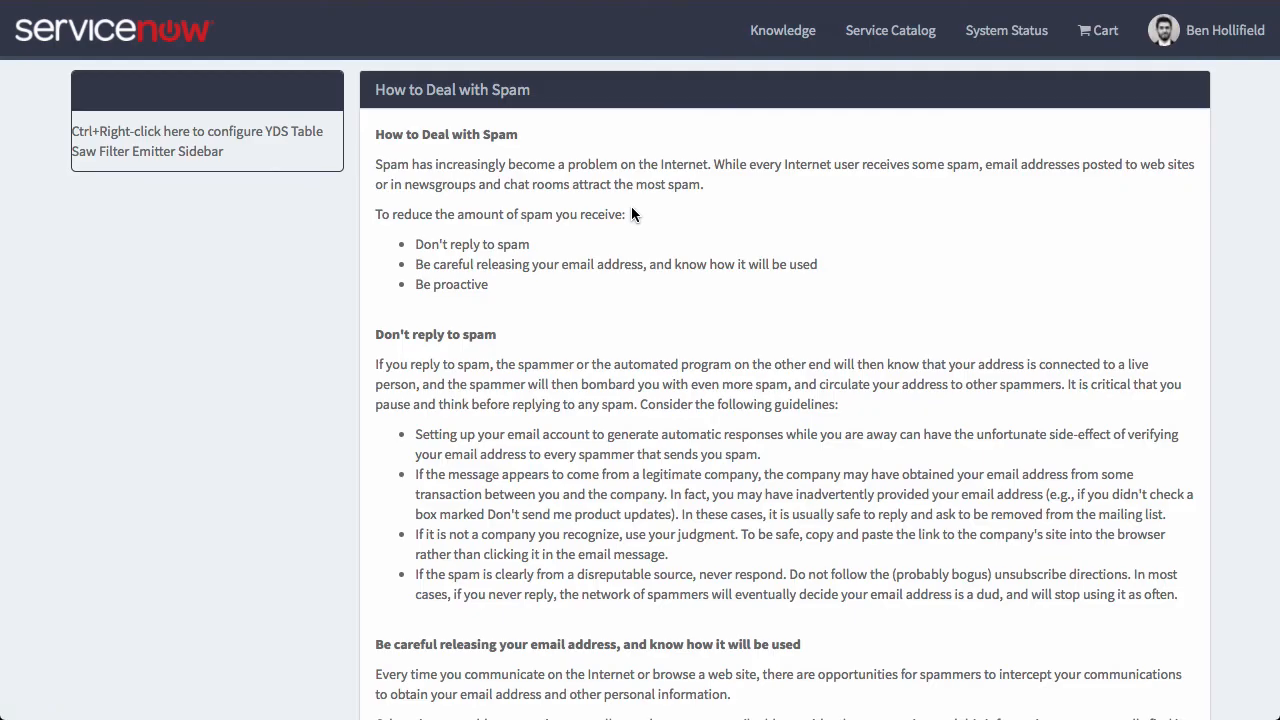
{"action": "right_click", "coordinate": [250, 139], "text": "ctrl"}
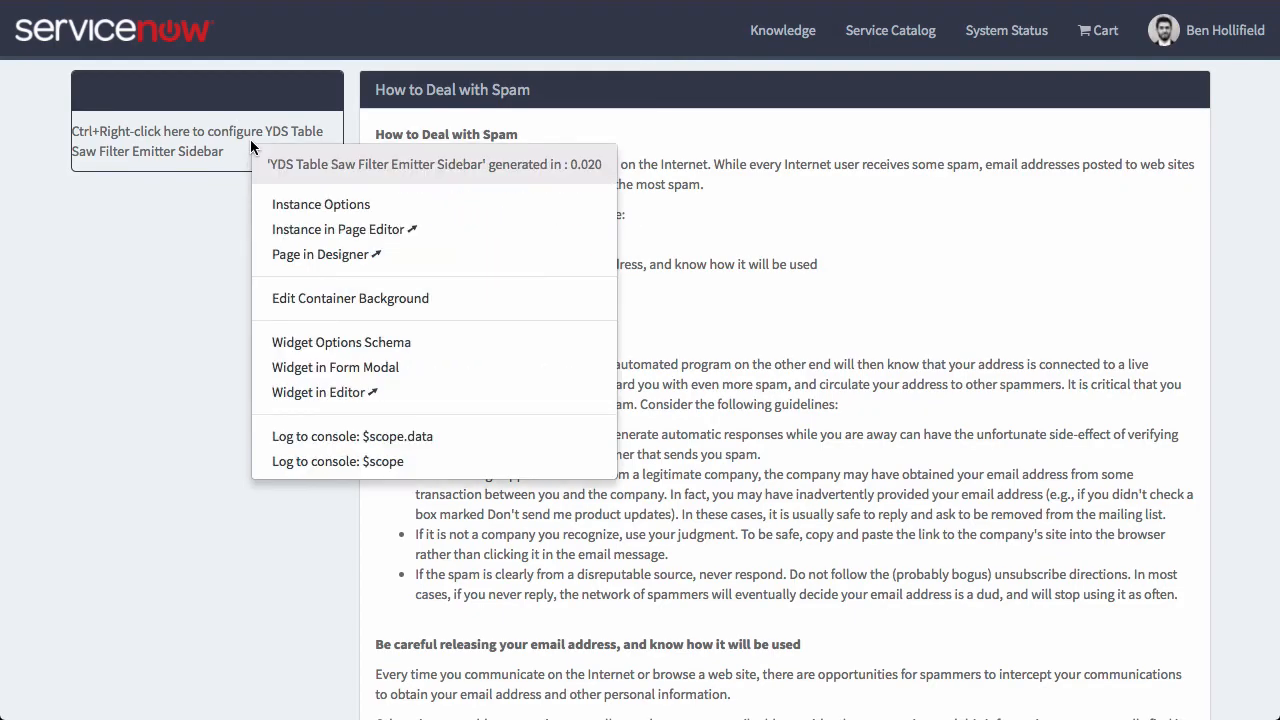
{"action": "left_click", "coordinate": [346, 206]}
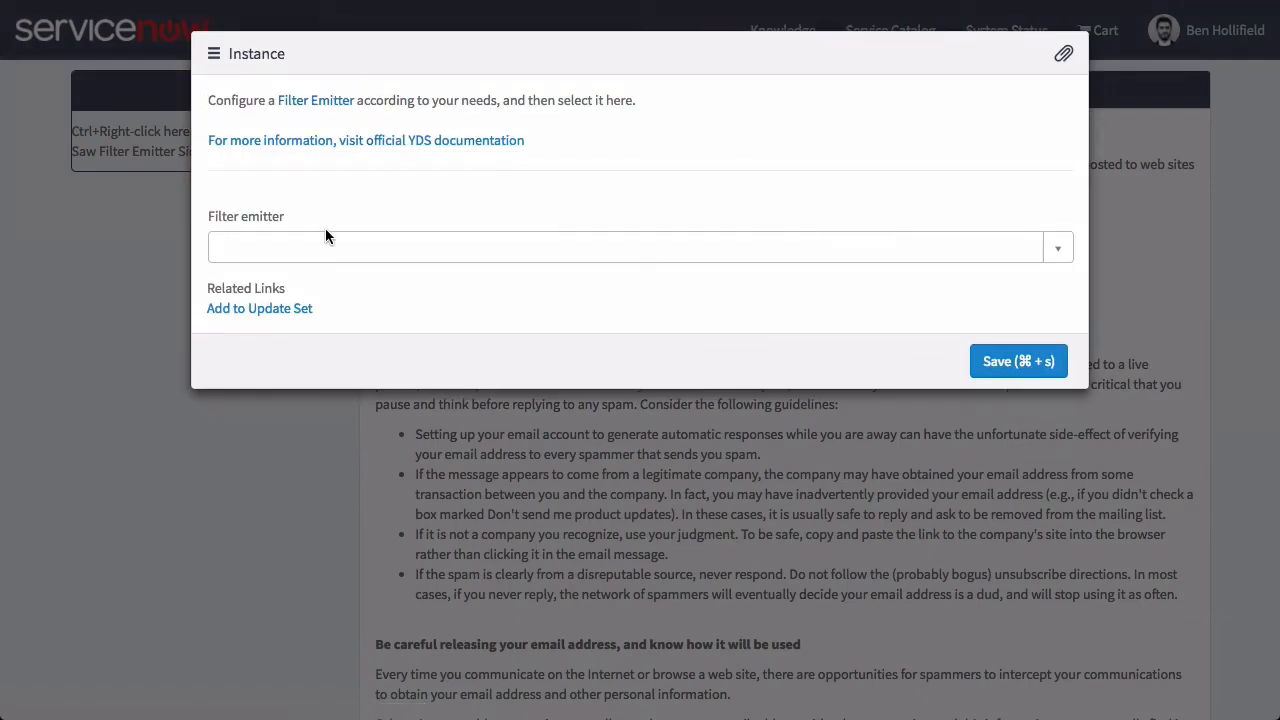
{"action": "left_click", "coordinate": [788, 248]}
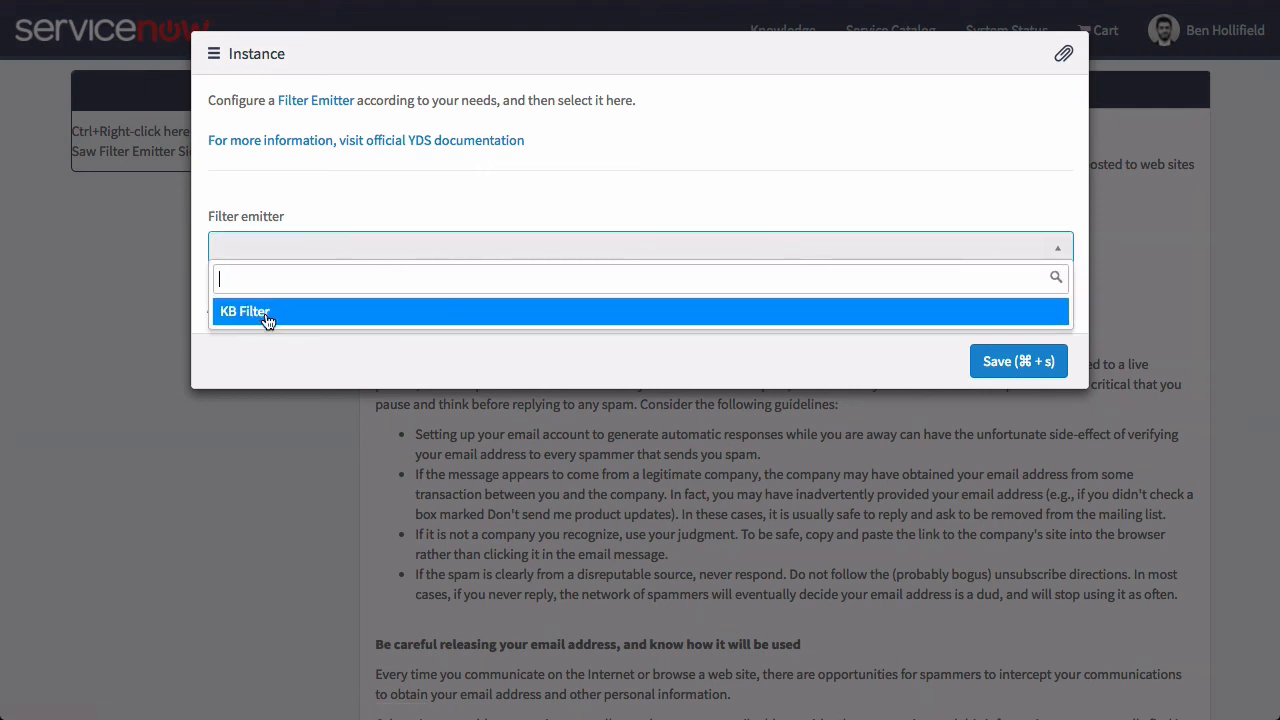
{"action": "left_click", "coordinate": [618, 145]}
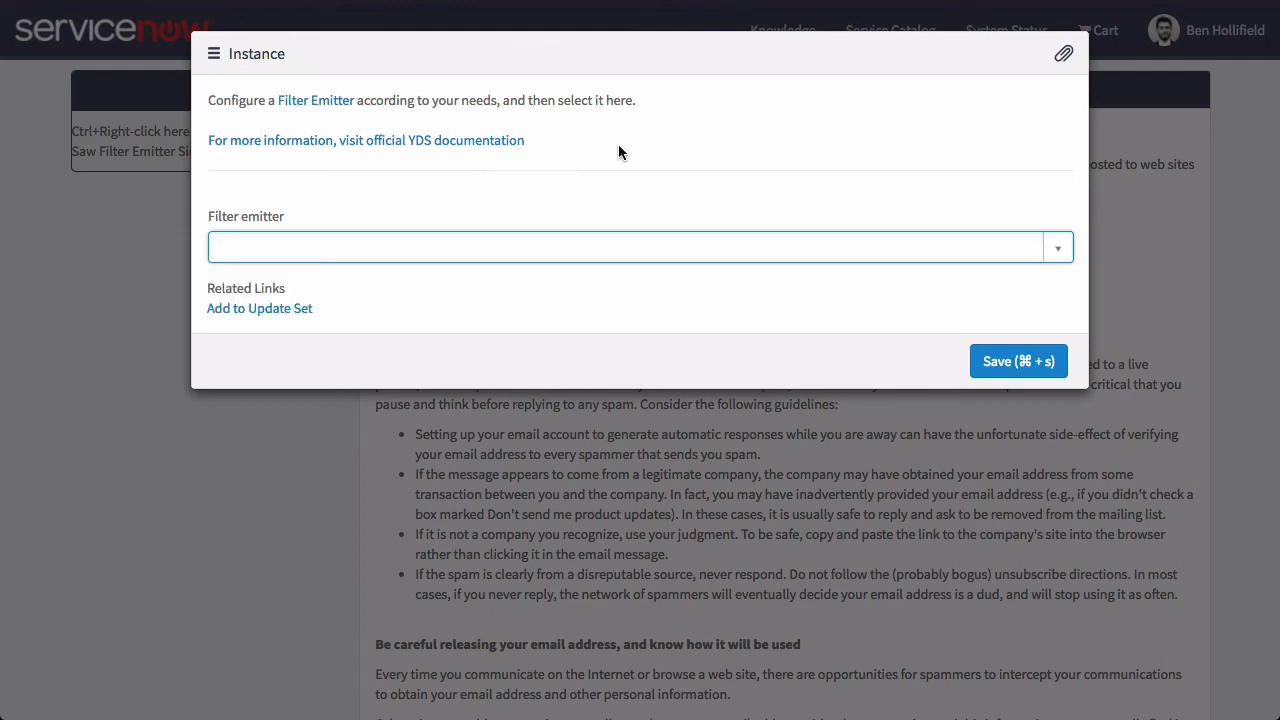
Create a filter emitter named KB Filter 2 with the identifier kb2 and save it, keeping its record open.
{"action": "left_click", "coordinate": [313, 101]}
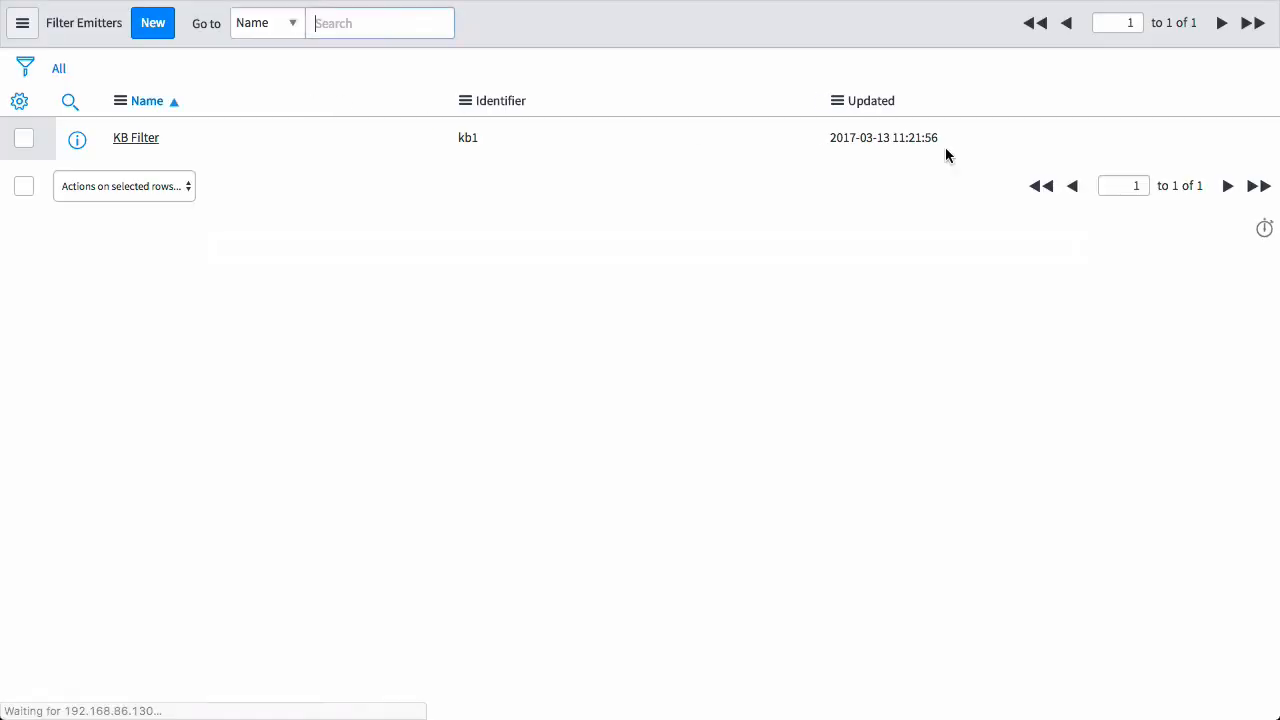
{"action": "left_click", "coordinate": [152, 22]}
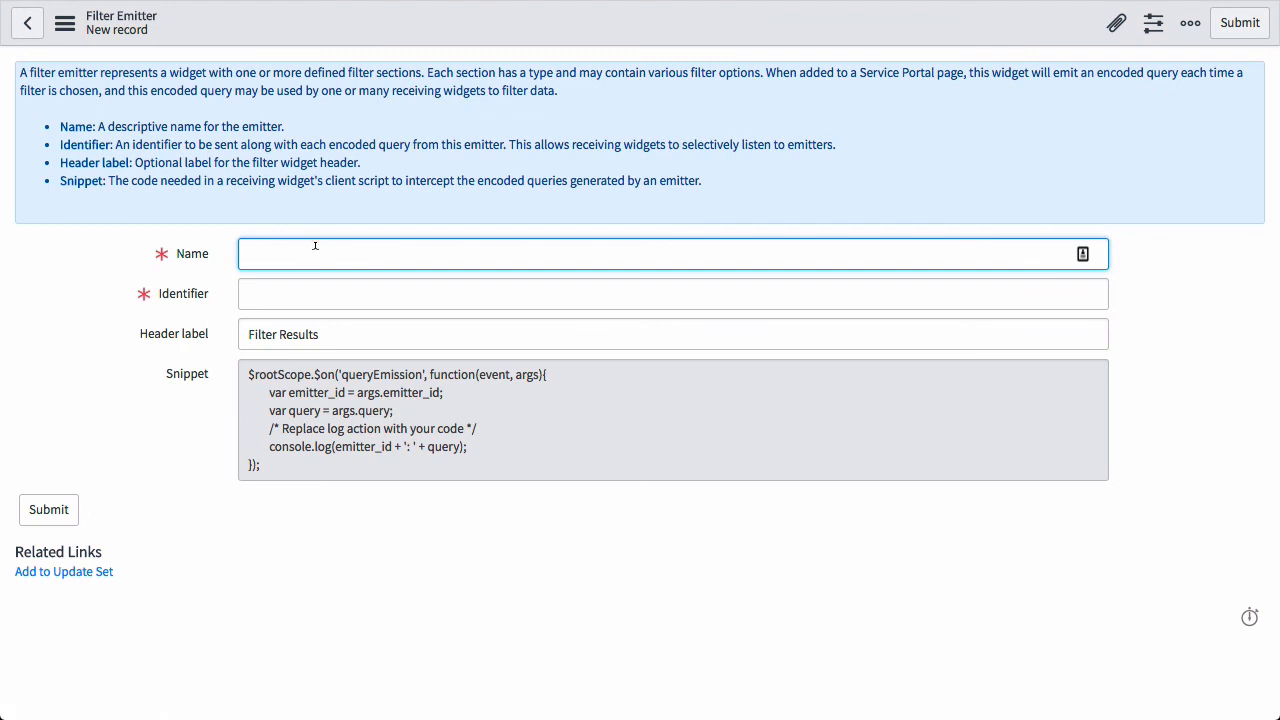
{"action": "type", "text": "KB Filter 2"}
{"action": "key", "text": "Tab"}
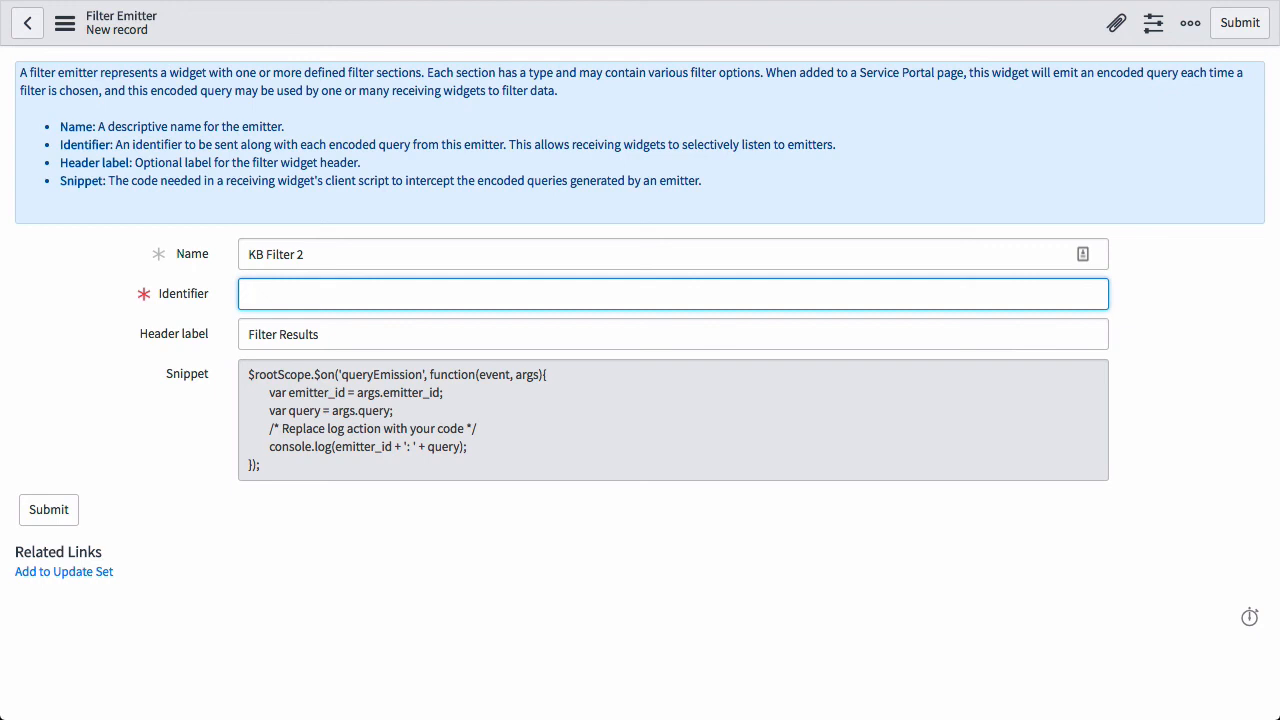
{"action": "type", "text": "kb2"}
{"action": "right_click", "coordinate": [945, 18]}
{"action": "left_click", "coordinate": [968, 28]}
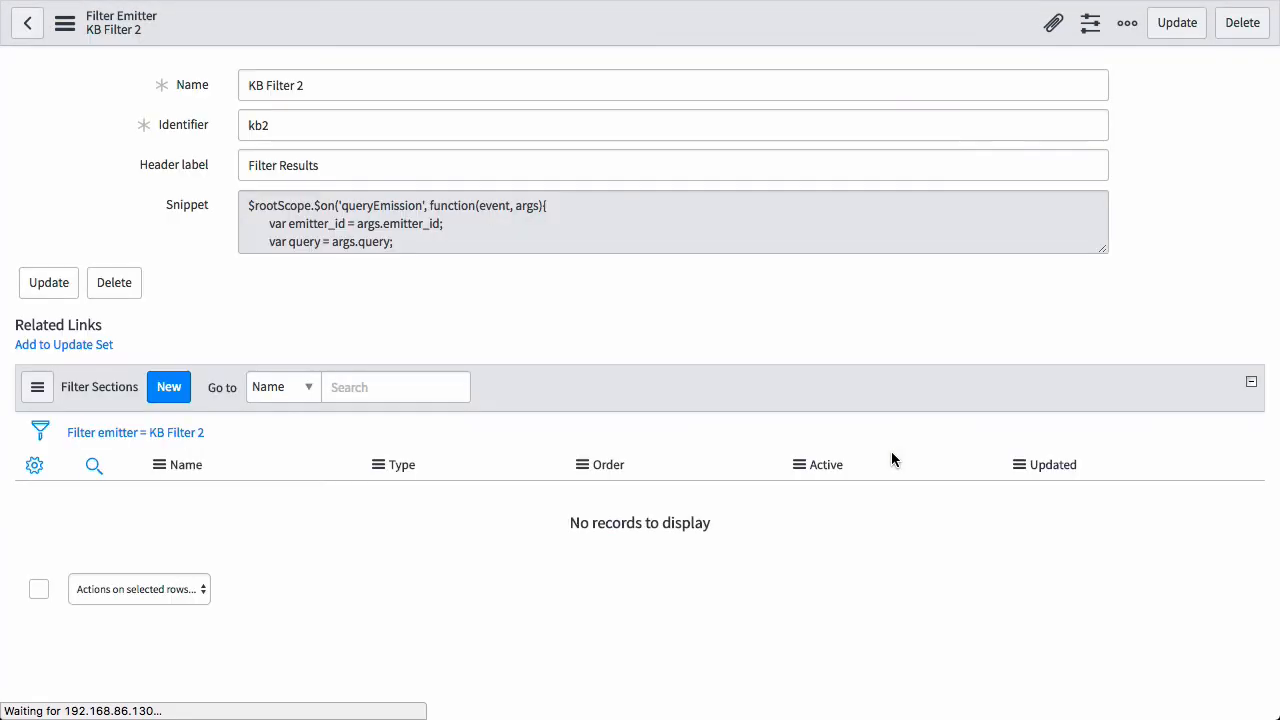
Start a new filter section for KB Filter 2, named Search and of type Free Text.
{"action": "scroll", "coordinate": [724, 528], "scroll_direction": "down", "scroll_amount": 2}
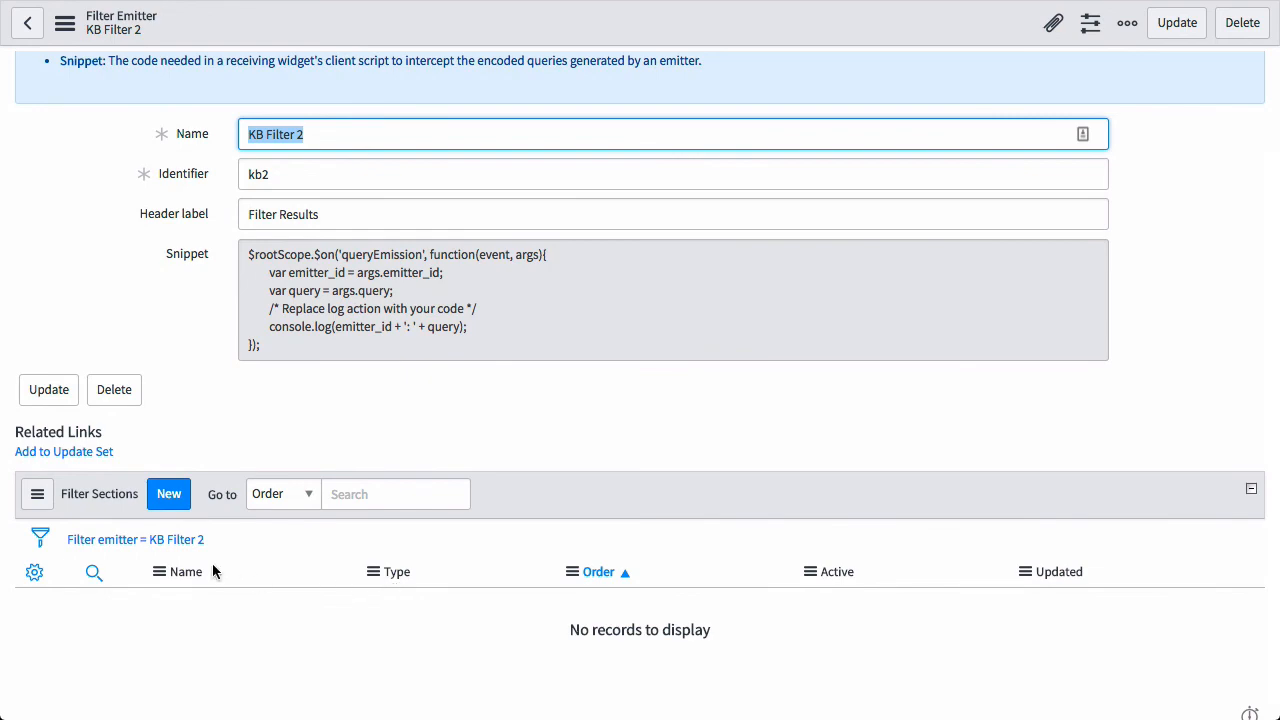
{"action": "left_click", "coordinate": [167, 502]}
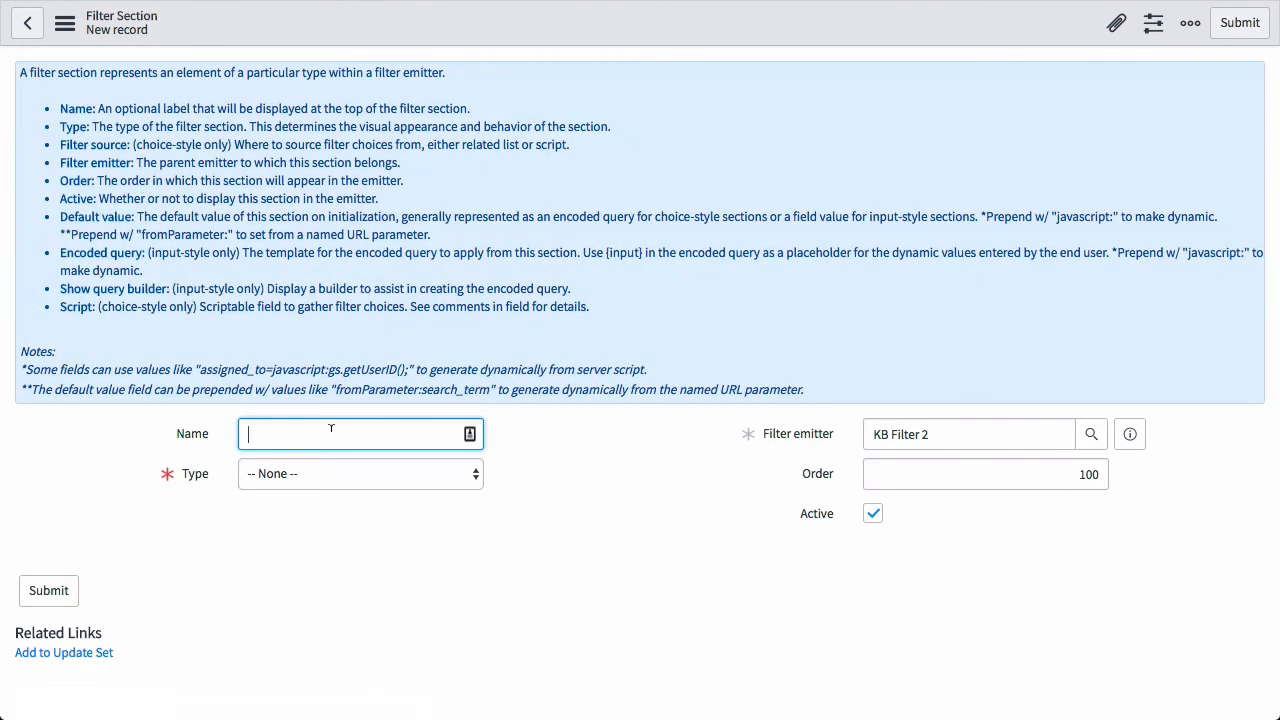
{"action": "type", "text": "Search"}
{"action": "scroll", "coordinate": [705, 444], "scroll_direction": "down", "scroll_amount": 1}
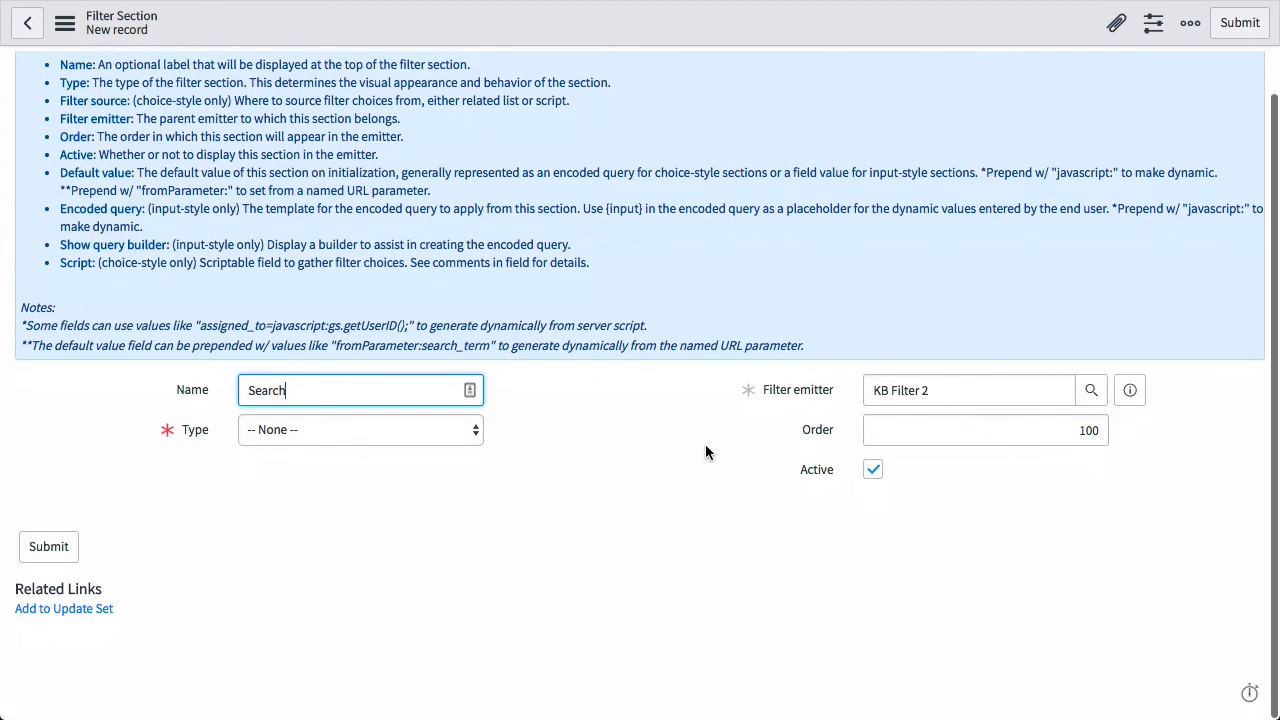
{"action": "left_click", "coordinate": [410, 433]}
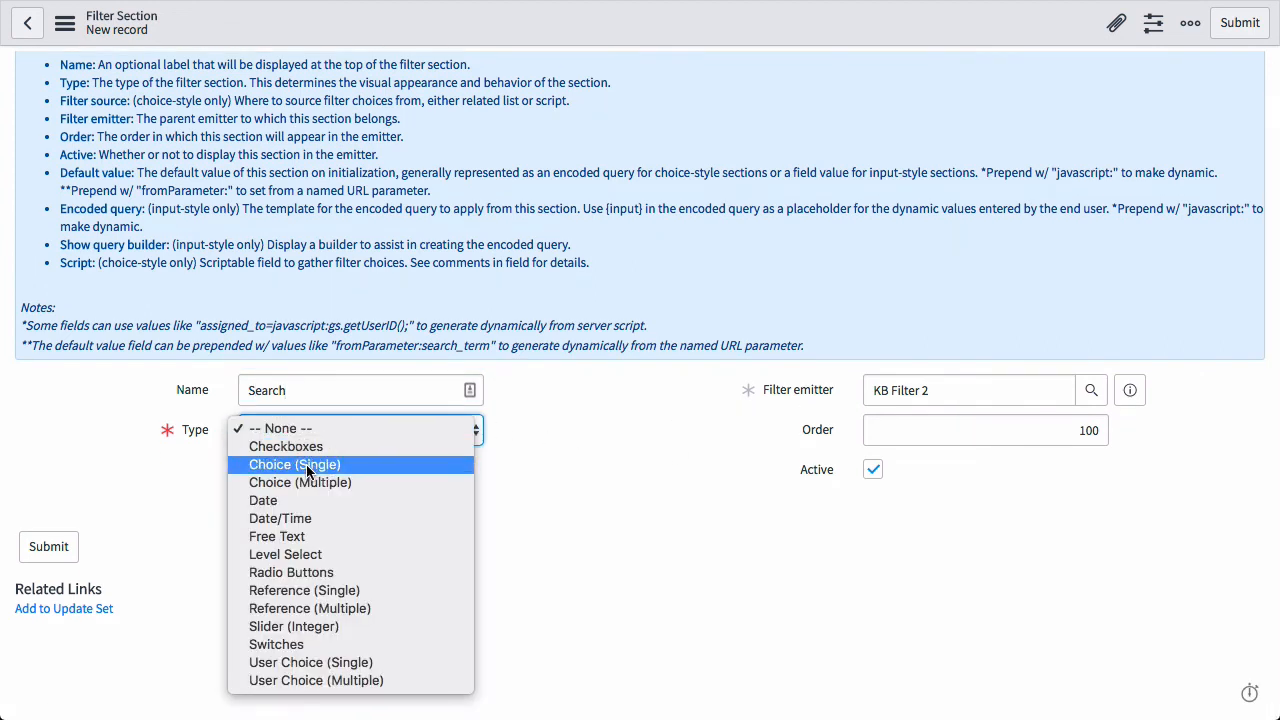
{"action": "left_click", "coordinate": [280, 536]}
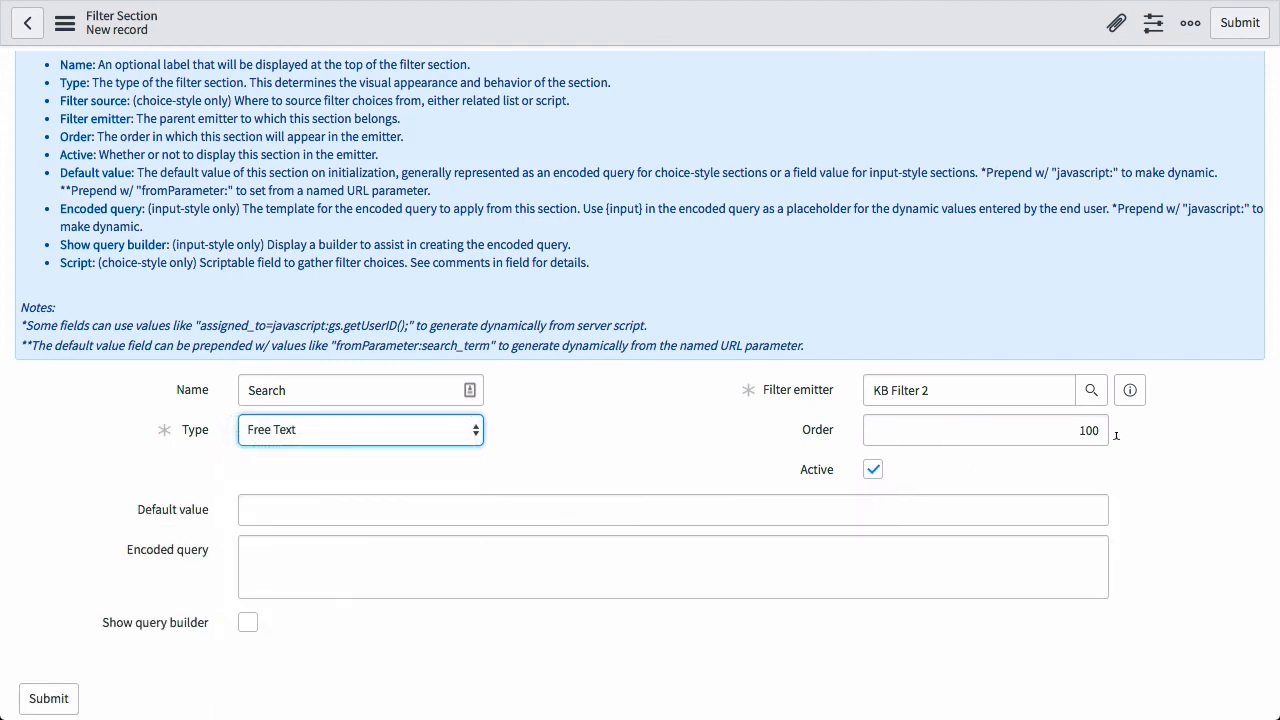
Enable the query builder for the Search section and set its target table to Knowledge [kb_knowledge].
{"action": "scroll", "coordinate": [1180, 458], "scroll_direction": "down", "scroll_amount": 3}
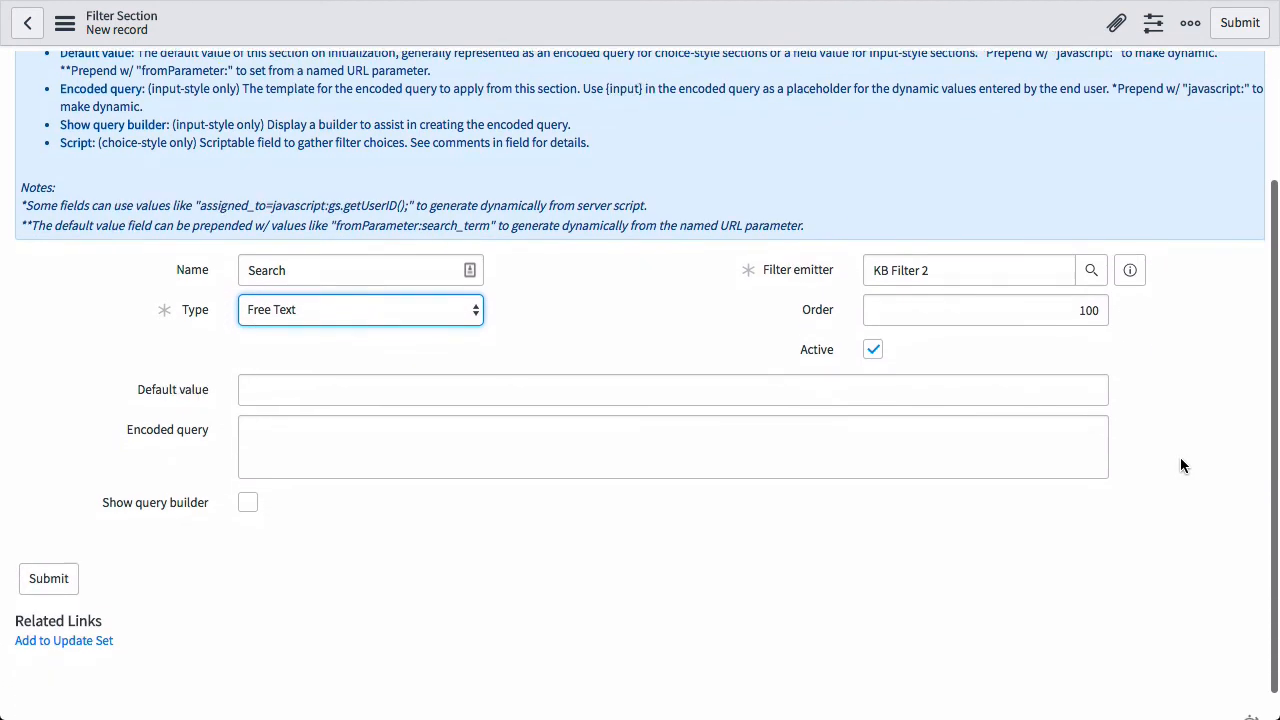
{"action": "left_click", "coordinate": [472, 392]}
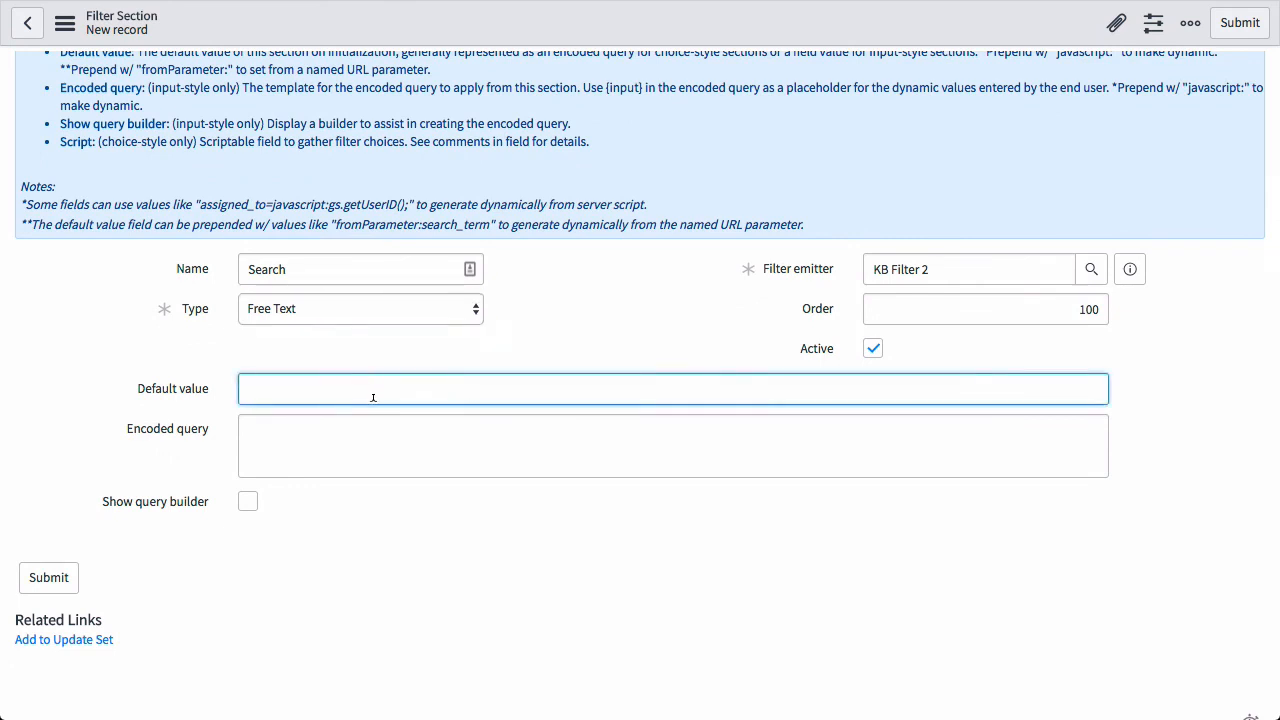
{"action": "left_click", "coordinate": [316, 418]}
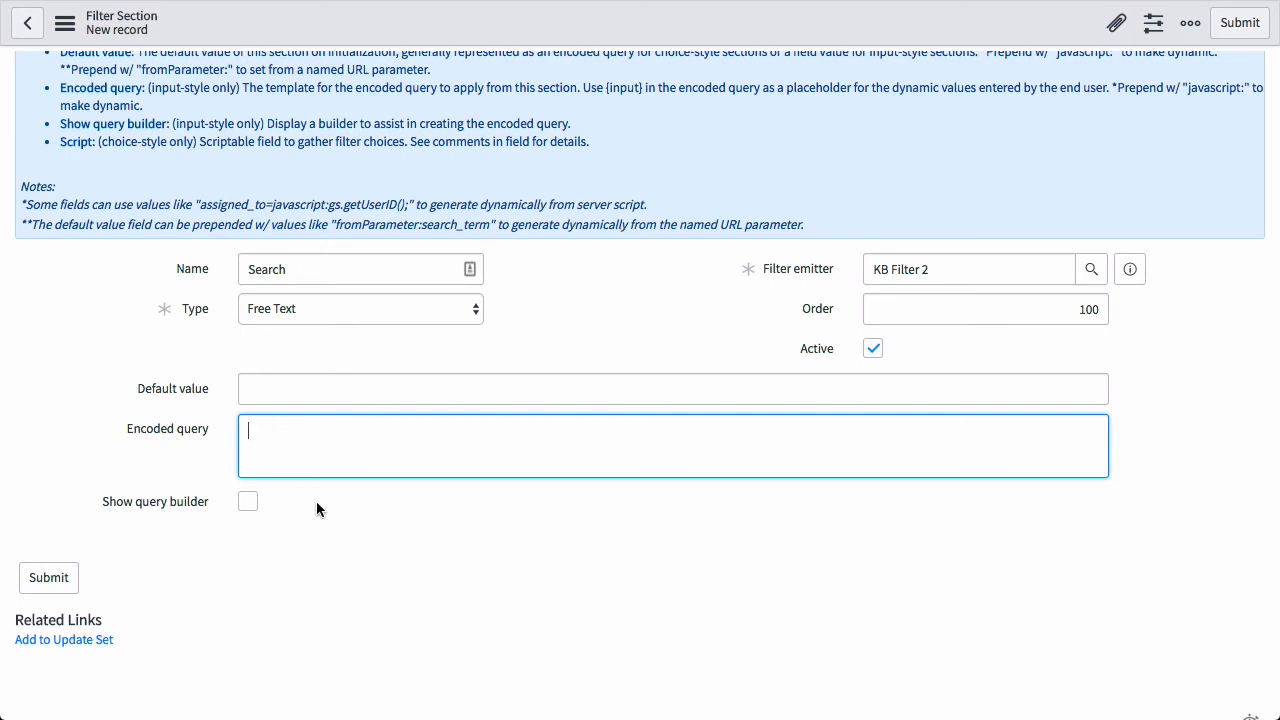
{"action": "left_click", "coordinate": [248, 502]}
{"action": "scroll", "coordinate": [594, 495], "scroll_direction": "down", "scroll_amount": 2}
{"action": "scroll", "coordinate": [594, 500], "scroll_direction": "down", "scroll_amount": 2}
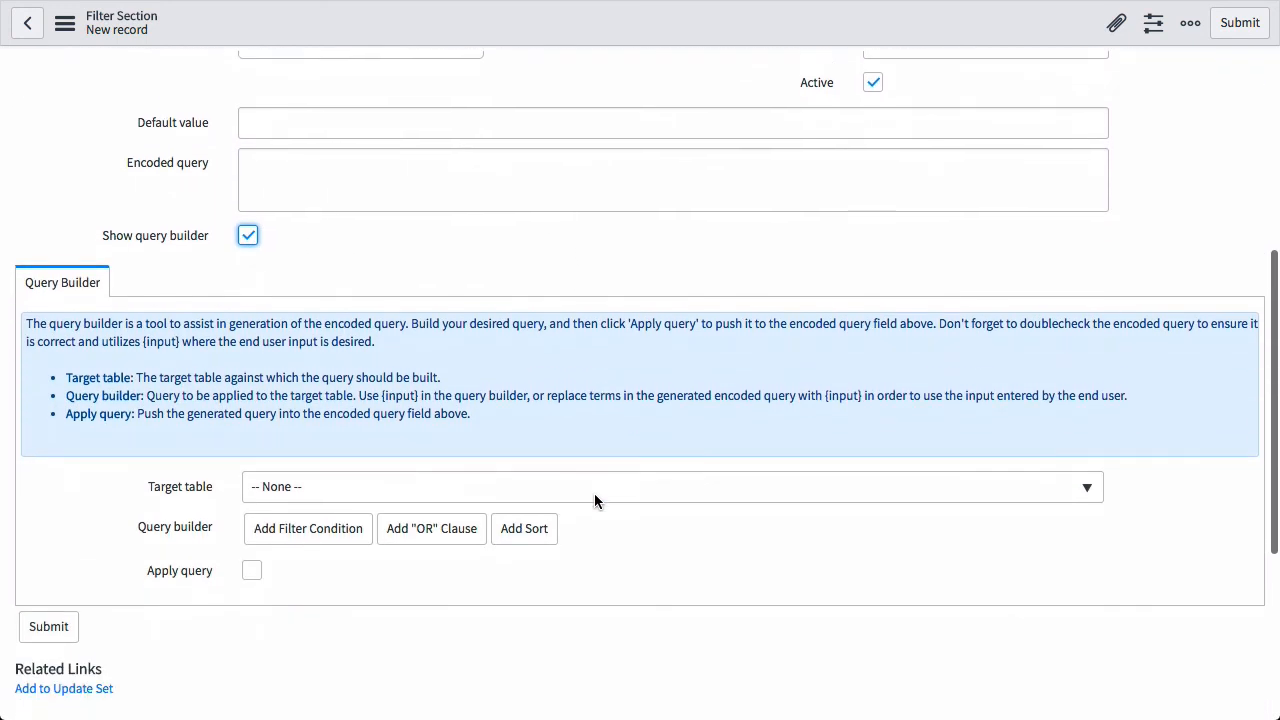
{"action": "left_click", "coordinate": [382, 488]}
{"action": "type", "text": "kb_k"}
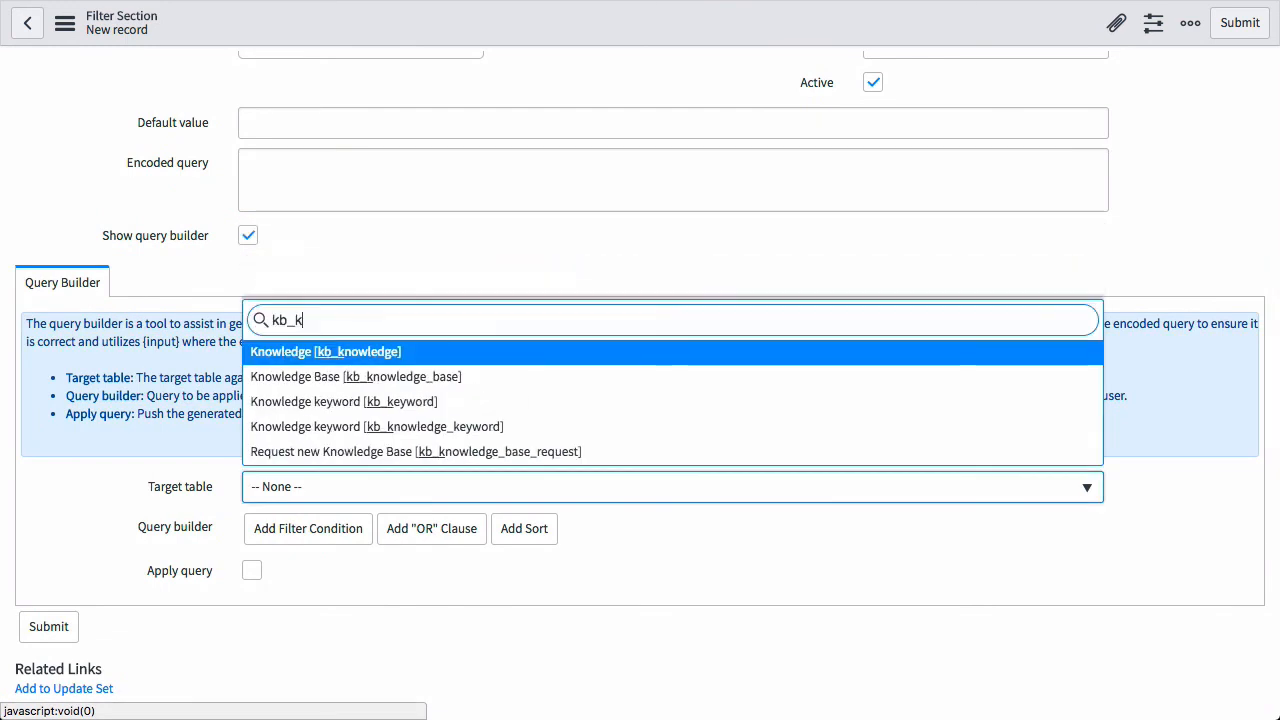
{"action": "type", "text": "no"}
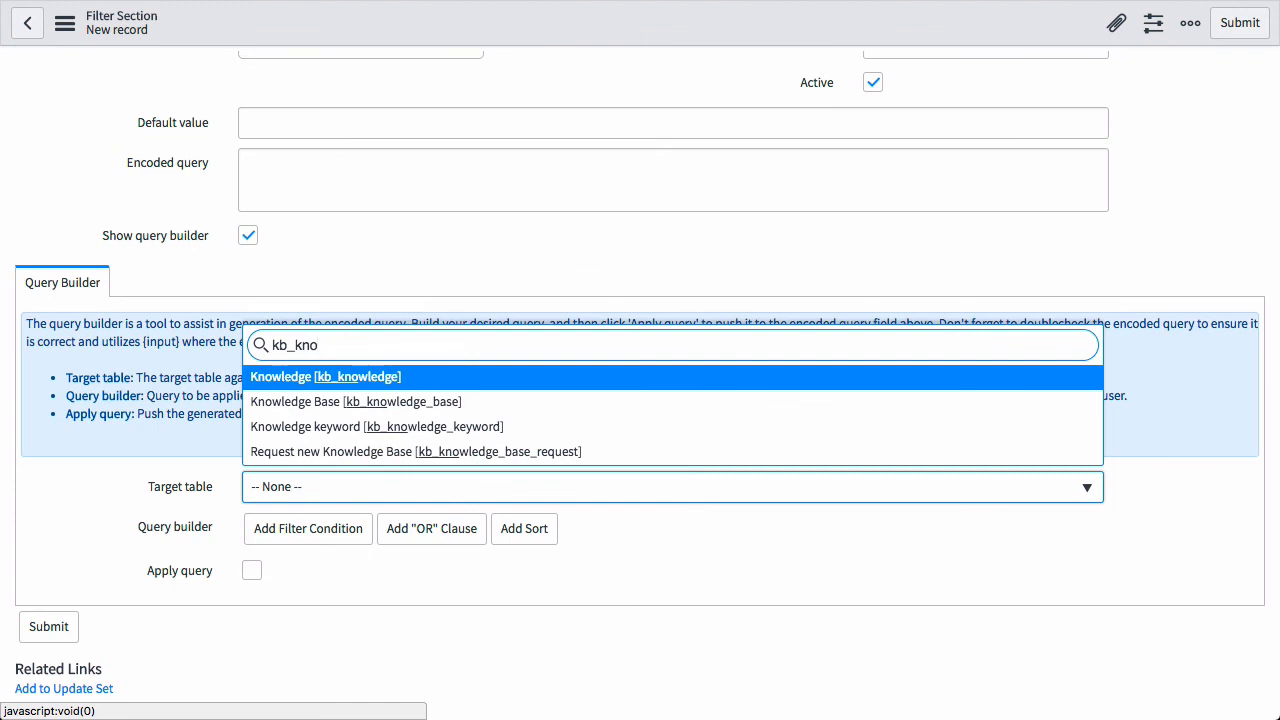
{"action": "left_click", "coordinate": [340, 376]}
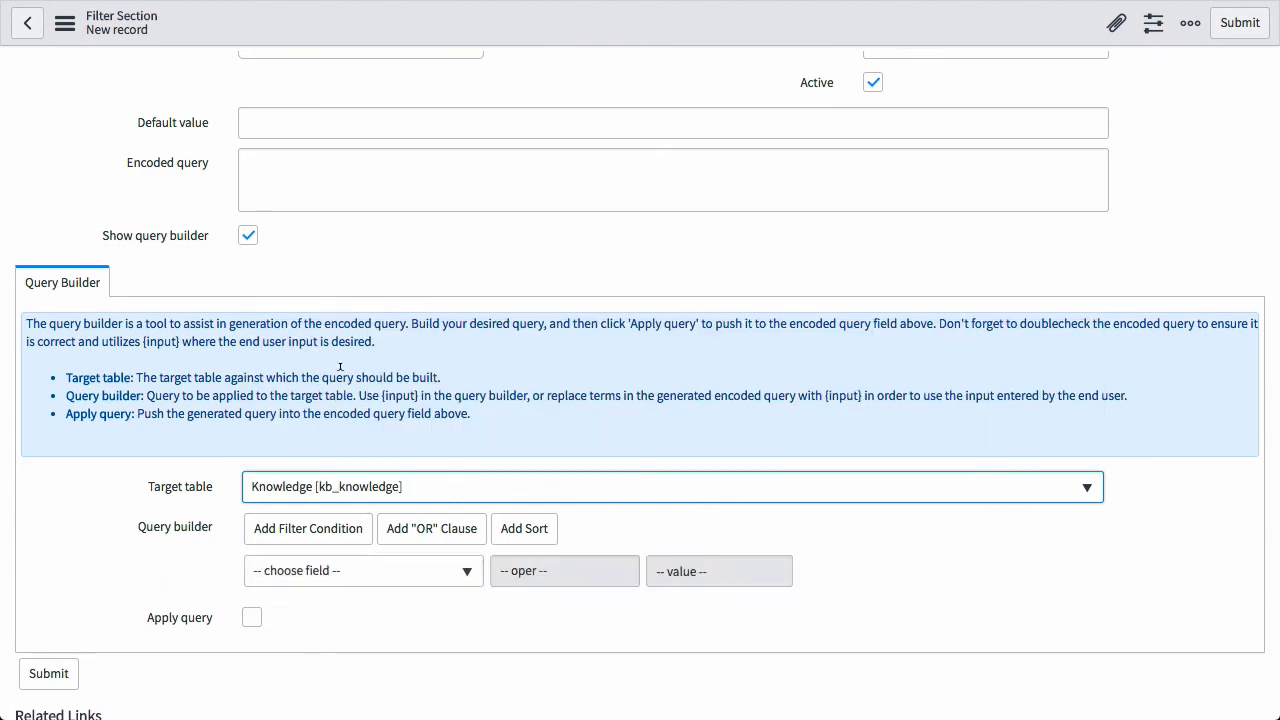
Set the first query builder condition to Short description contains {input}.
{"action": "left_click", "coordinate": [465, 572]}
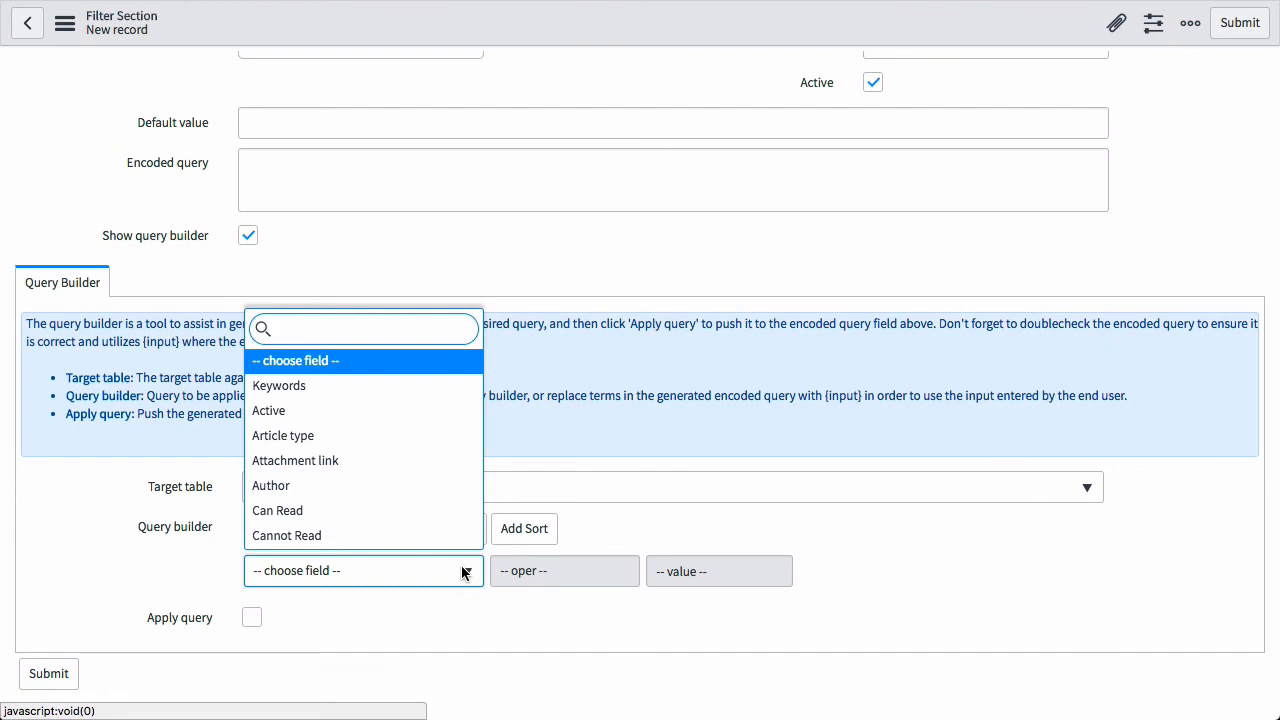
{"action": "type", "text": "shor"}
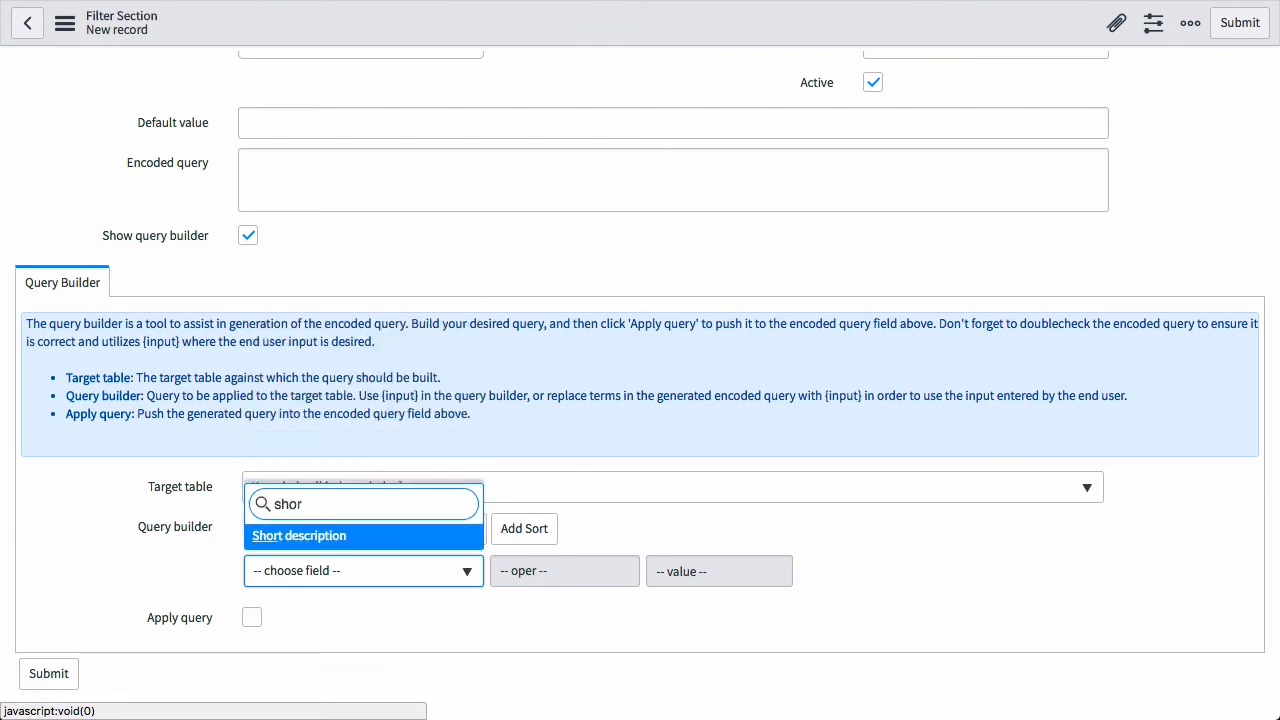
{"action": "key", "text": "Tab"}
{"action": "key", "text": "c"}
{"action": "key", "text": "Tab"}
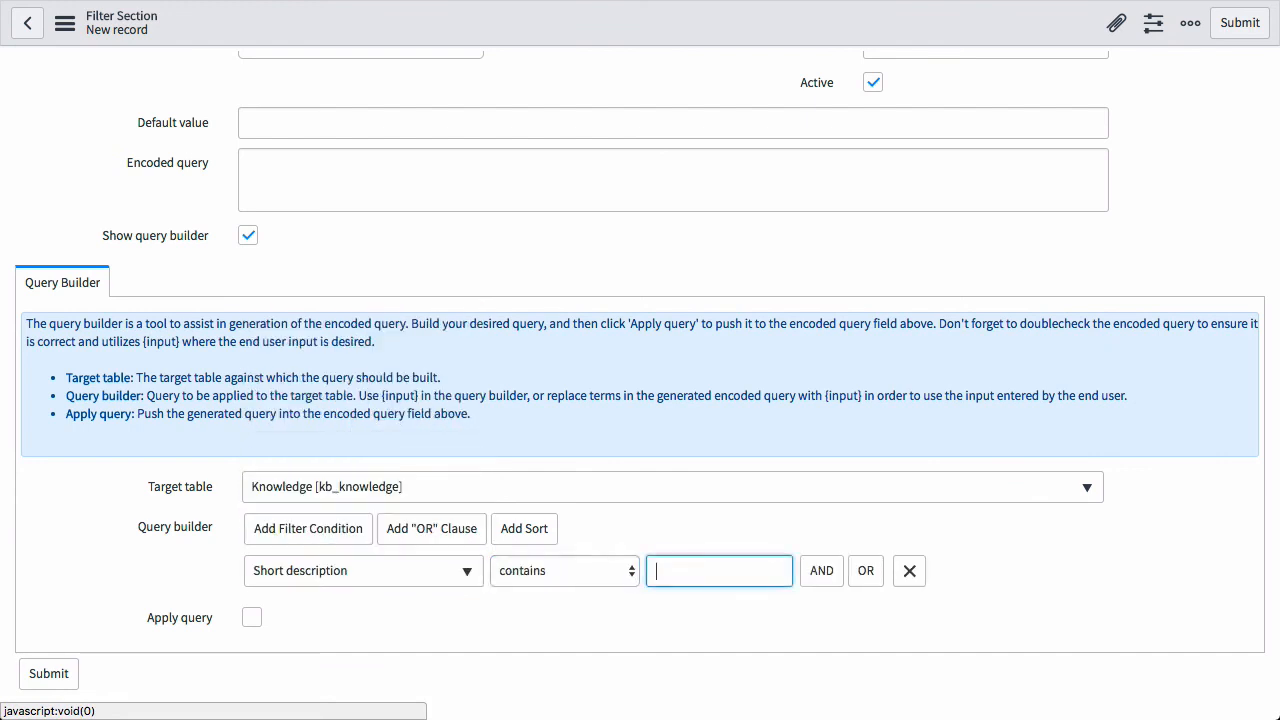
{"action": "type", "text": "{input}"}
{"action": "left_click_drag", "start_coordinate": [709, 570], "coordinate": [629, 571]}
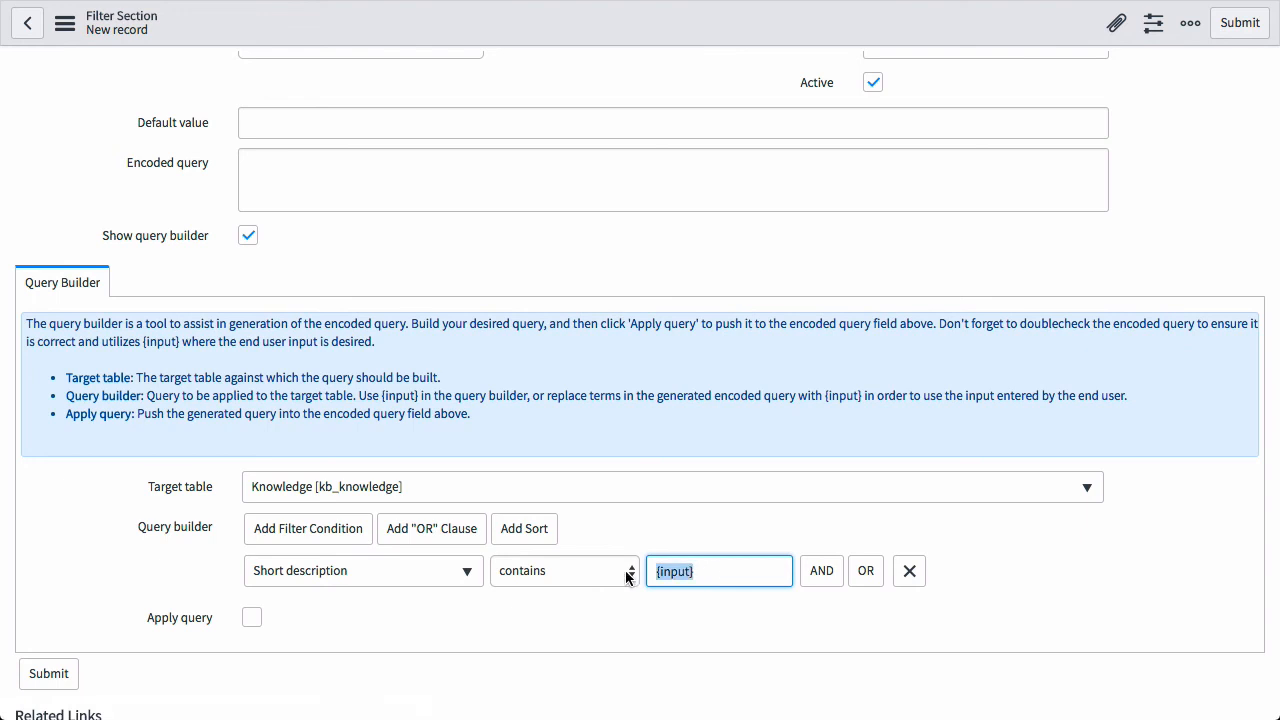
{"action": "left_click", "coordinate": [703, 570]}
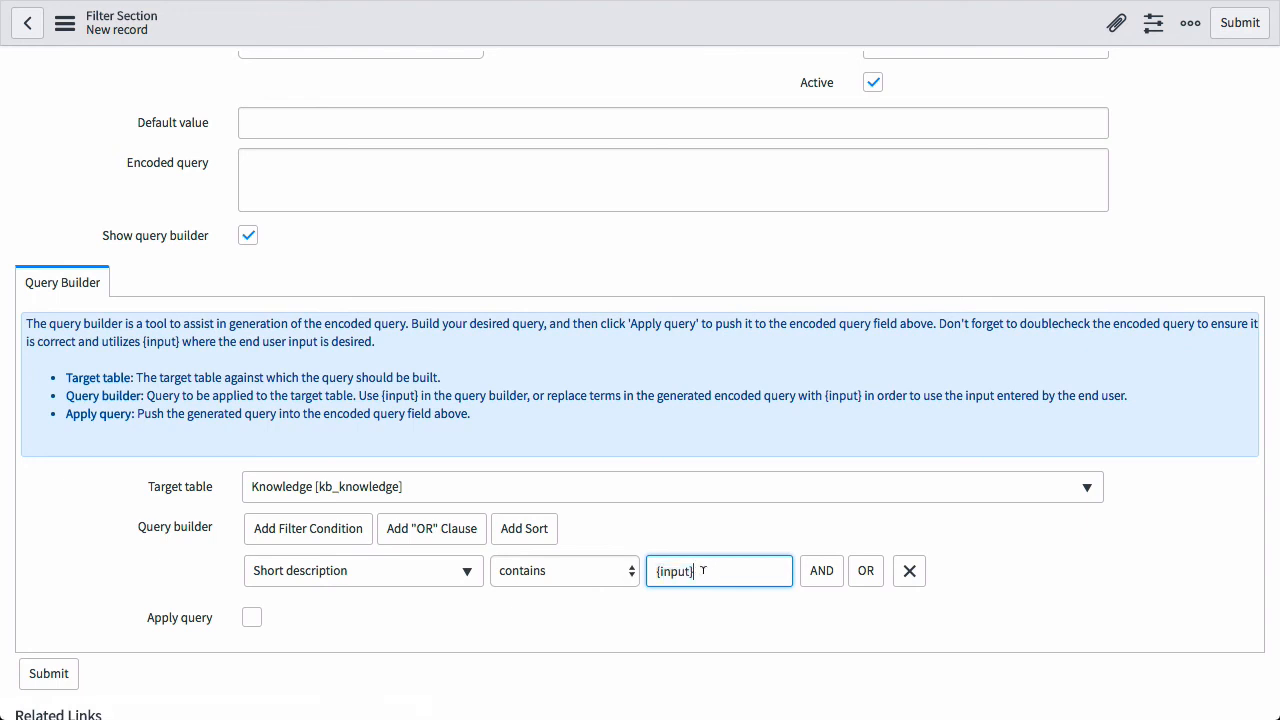
Add an OR condition to the query: Text contains {input}.
{"action": "left_click", "coordinate": [865, 571]}
{"action": "left_click", "coordinate": [480, 613]}
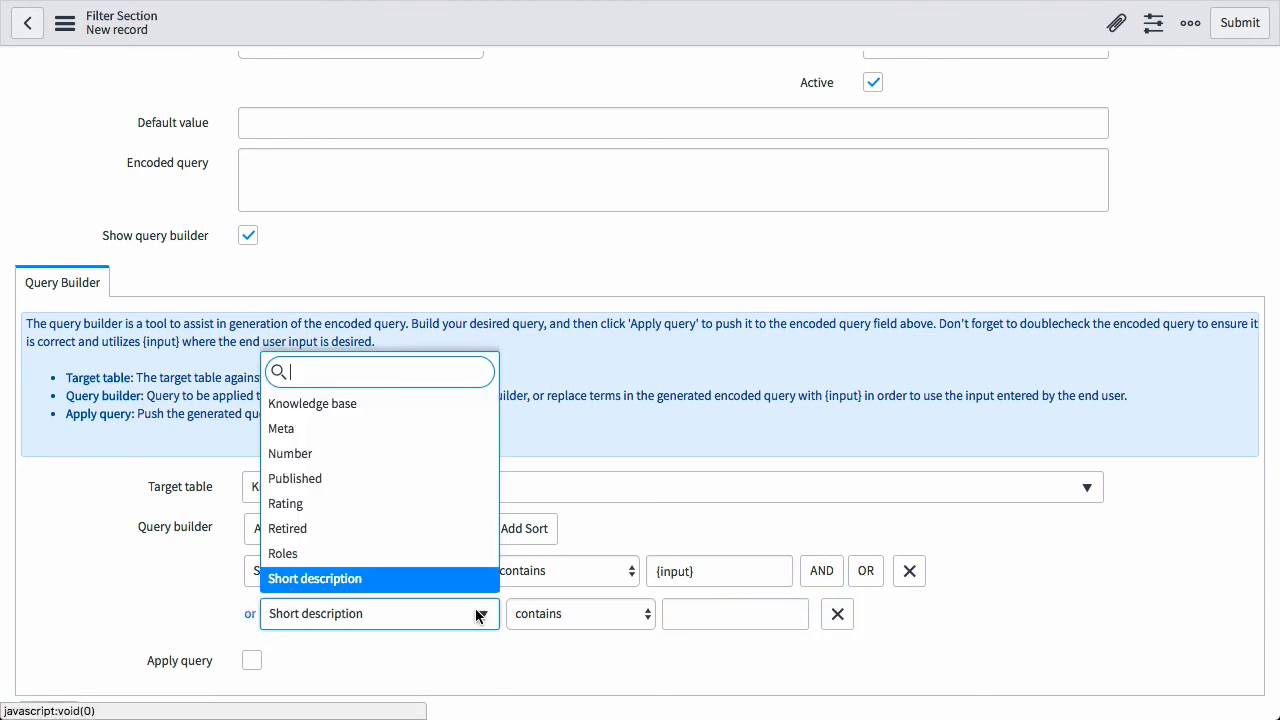
{"action": "type", "text": "text"}
{"action": "key", "text": "Tab"}
{"action": "key", "text": "Tab"}
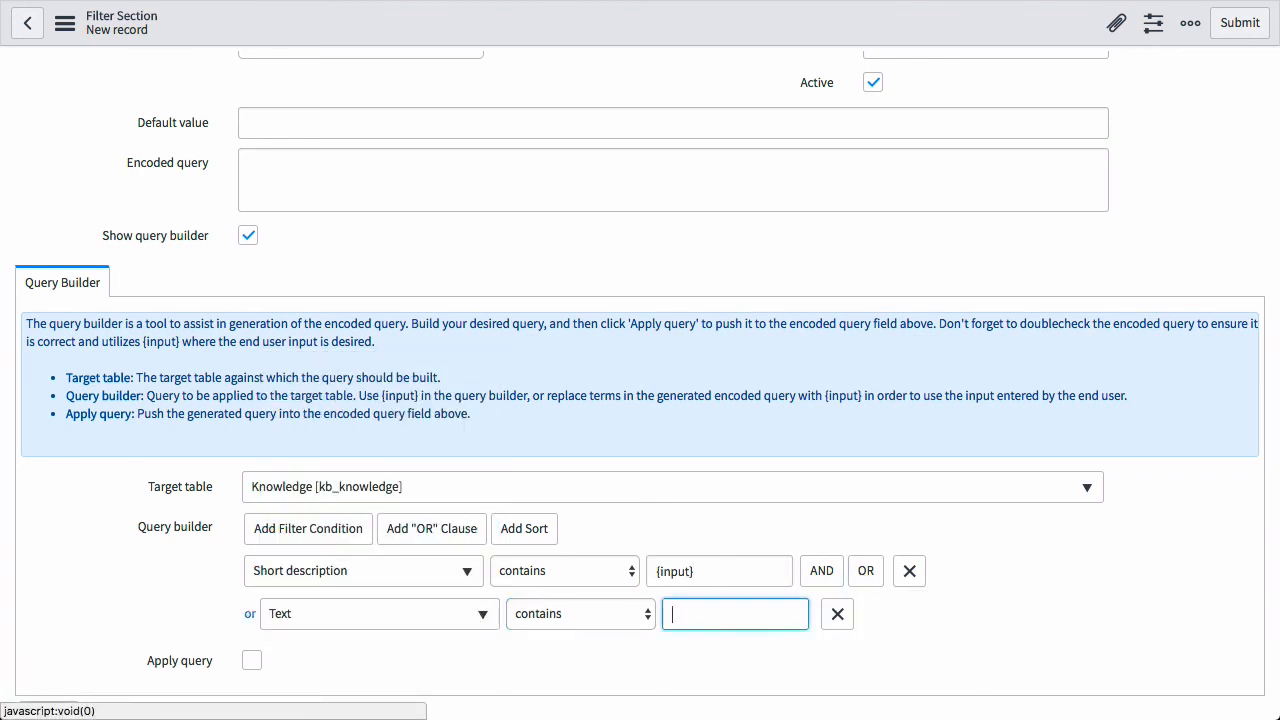
{"action": "type", "text": "{input}"}
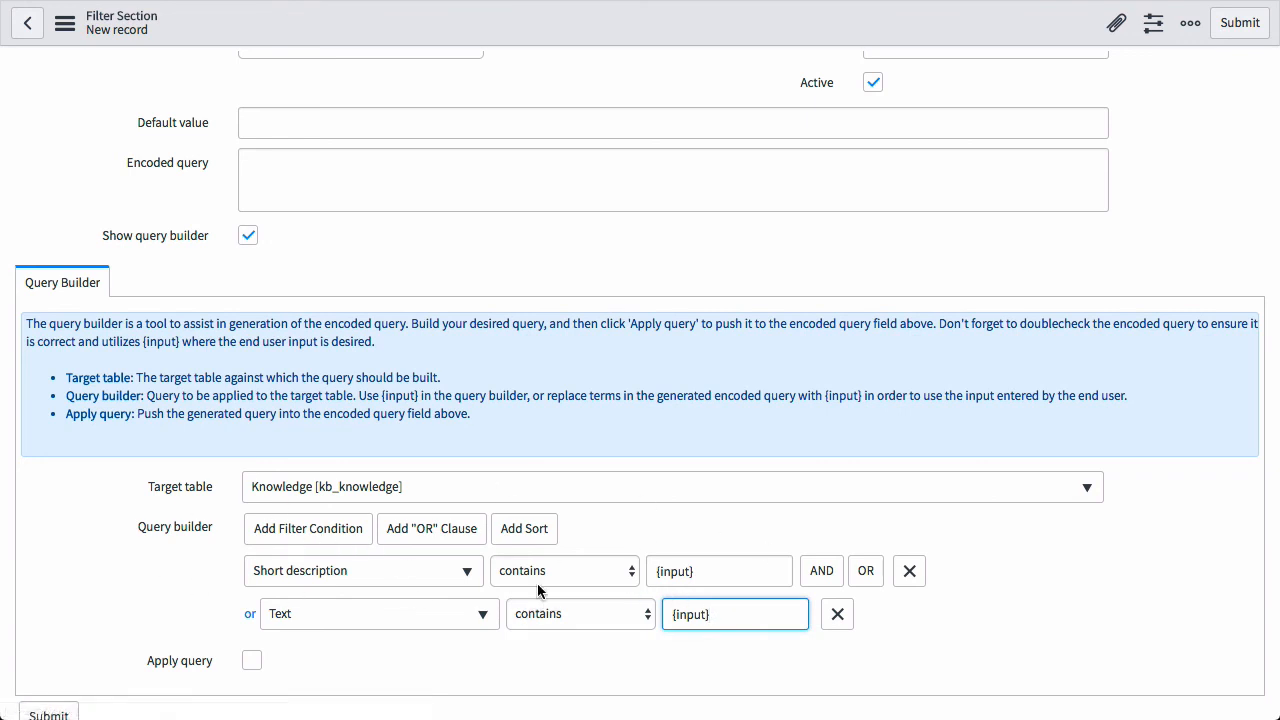
Apply the built query to the section's encoded query and submit the Search filter section.
{"action": "left_click", "coordinate": [251, 661]}
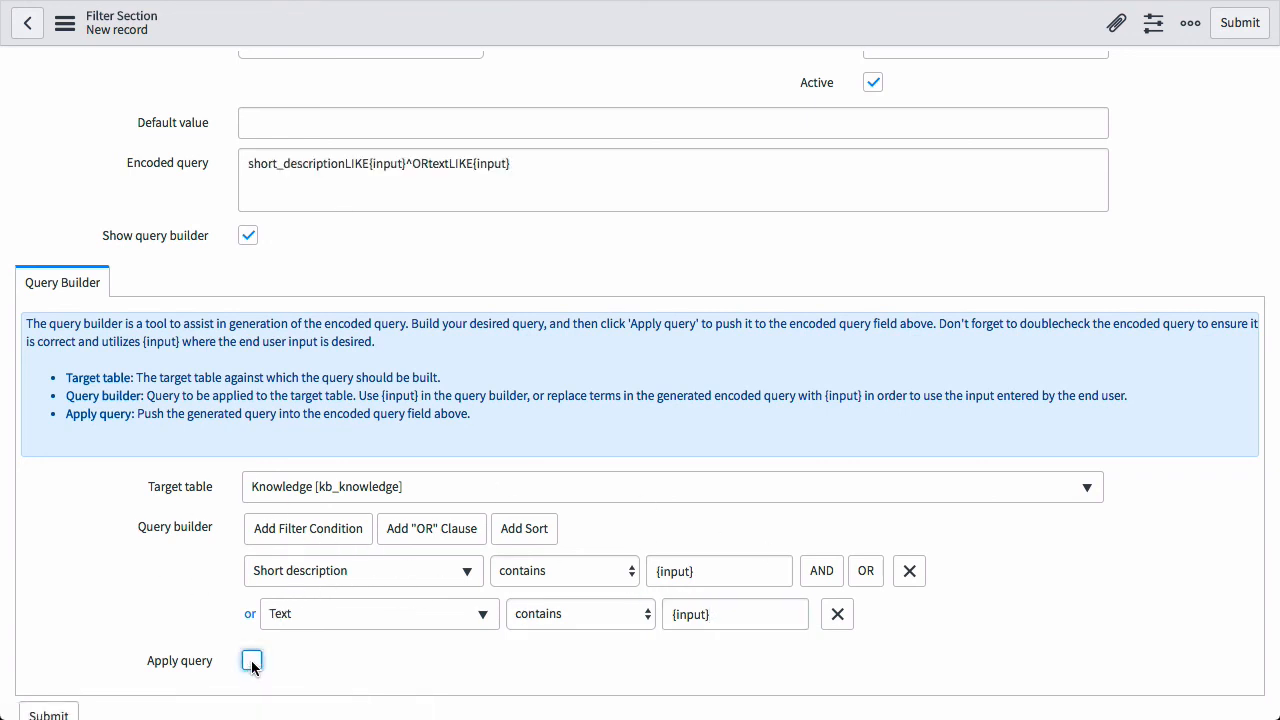
{"action": "left_click", "coordinate": [340, 200]}
{"action": "scroll", "coordinate": [690, 285], "scroll_direction": "up", "scroll_amount": 3}
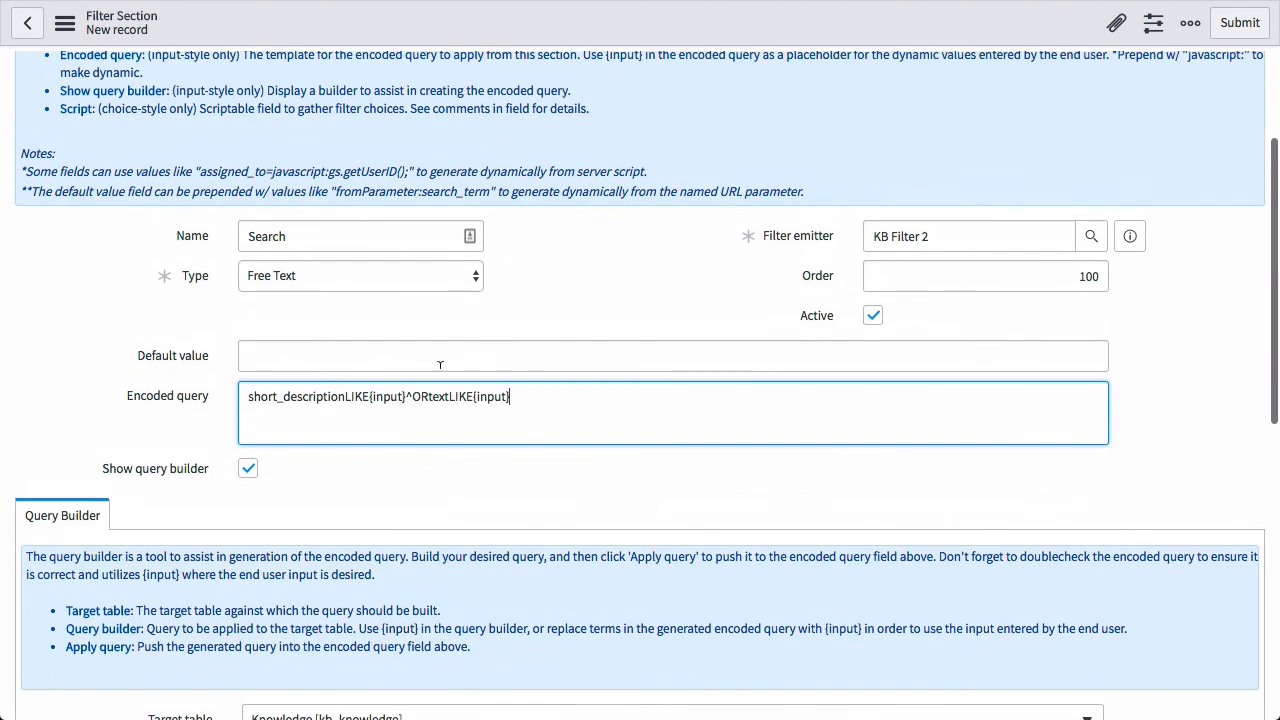
{"action": "scroll", "coordinate": [699, 316], "scroll_direction": "up", "scroll_amount": 2}
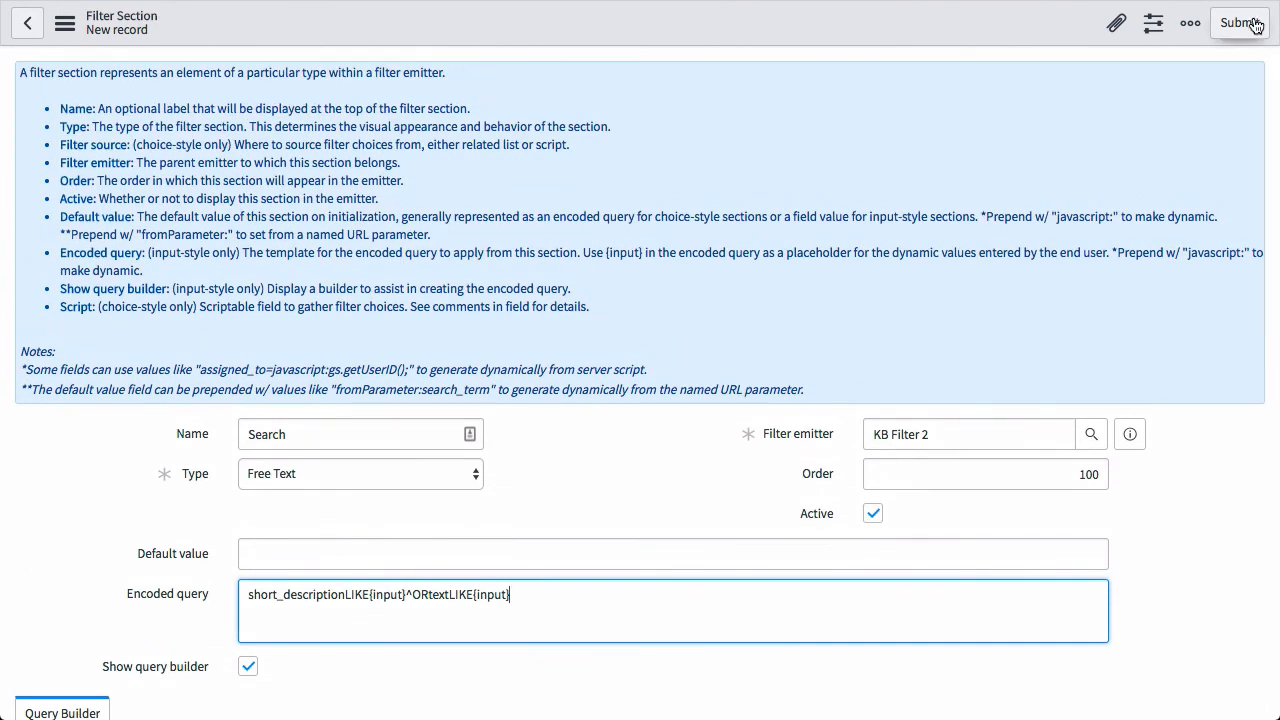
{"action": "left_click", "coordinate": [1241, 23]}
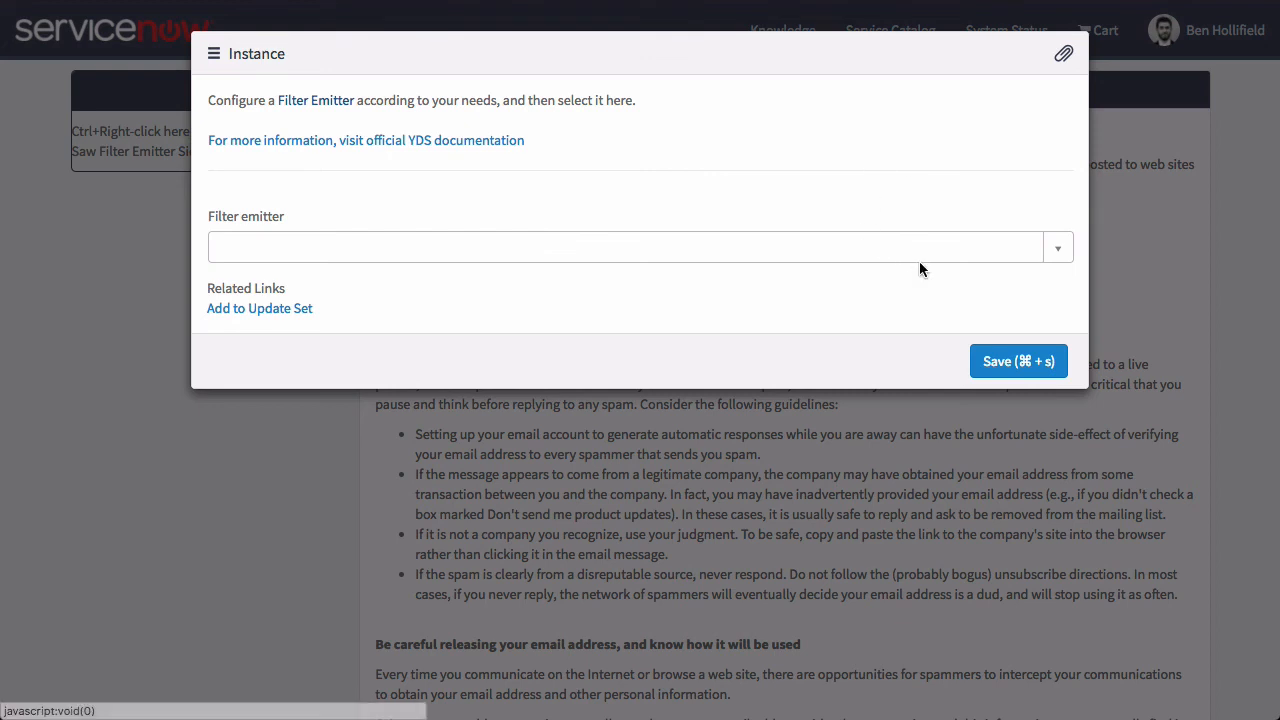
Select KB Filter 2 as the sidebar widget's filter emitter and save the instance options.
{"action": "left_click", "coordinate": [894, 250]}
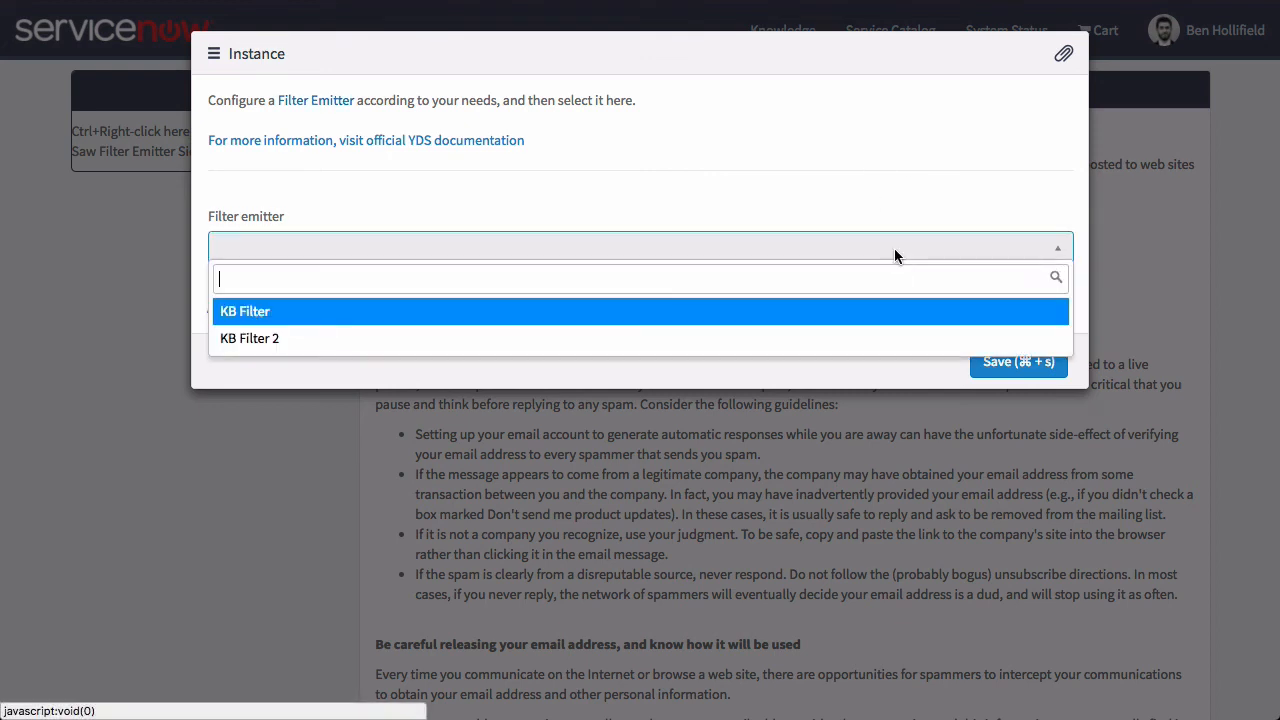
{"action": "left_click", "coordinate": [306, 338]}
{"action": "left_click", "coordinate": [1022, 364]}
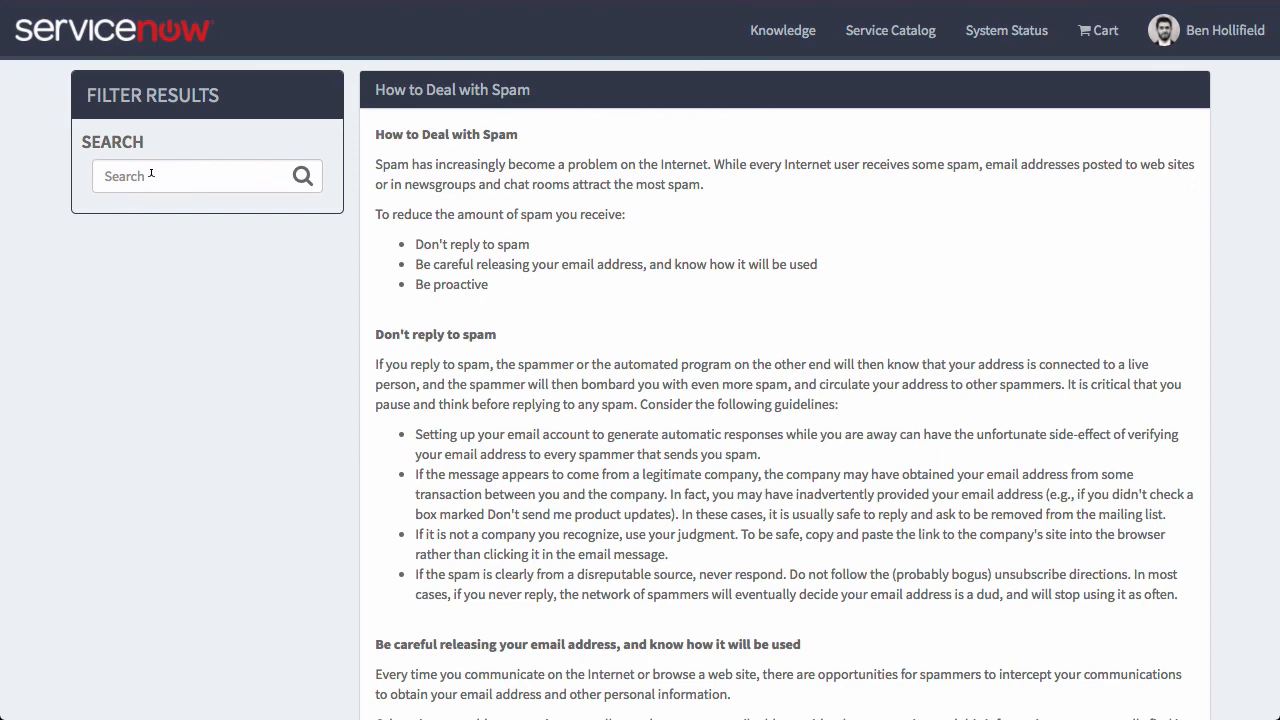
Test the sidebar search filter on the portal page with "eclipse" and with "mail", clearing the search each time.
{"action": "left_click", "coordinate": [151, 175]}
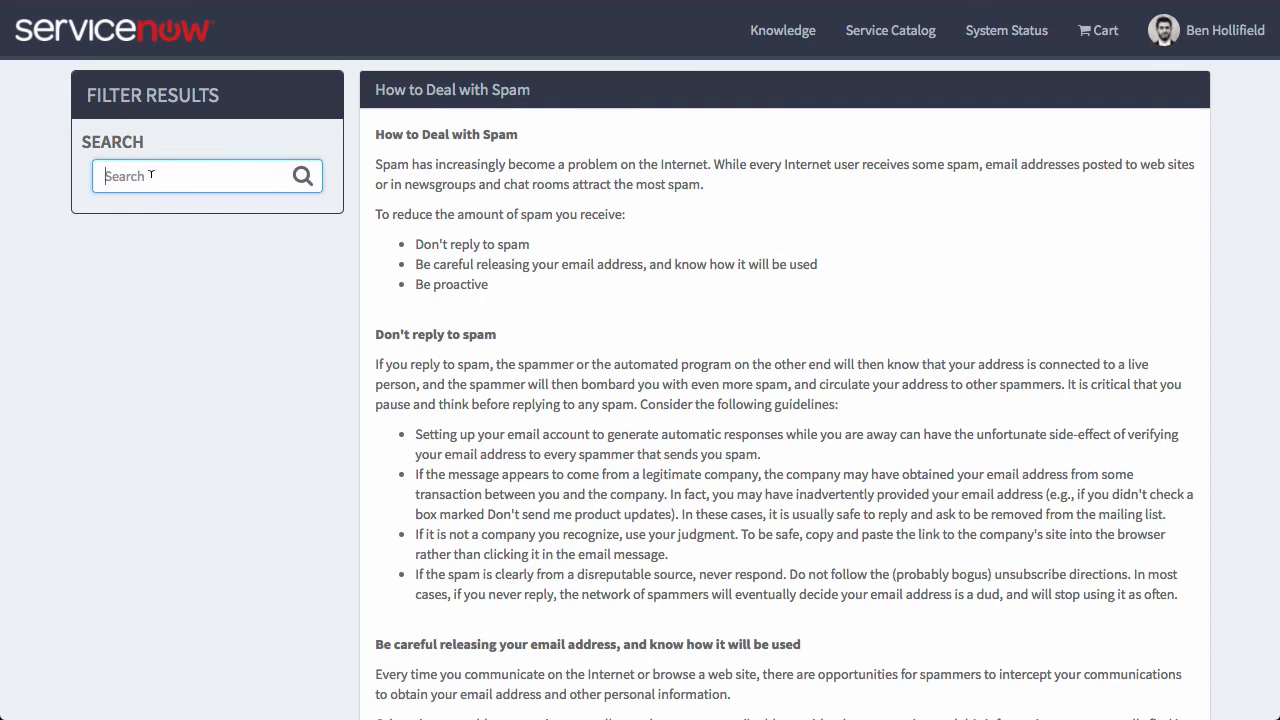
{"action": "type", "text": "eclipse"}
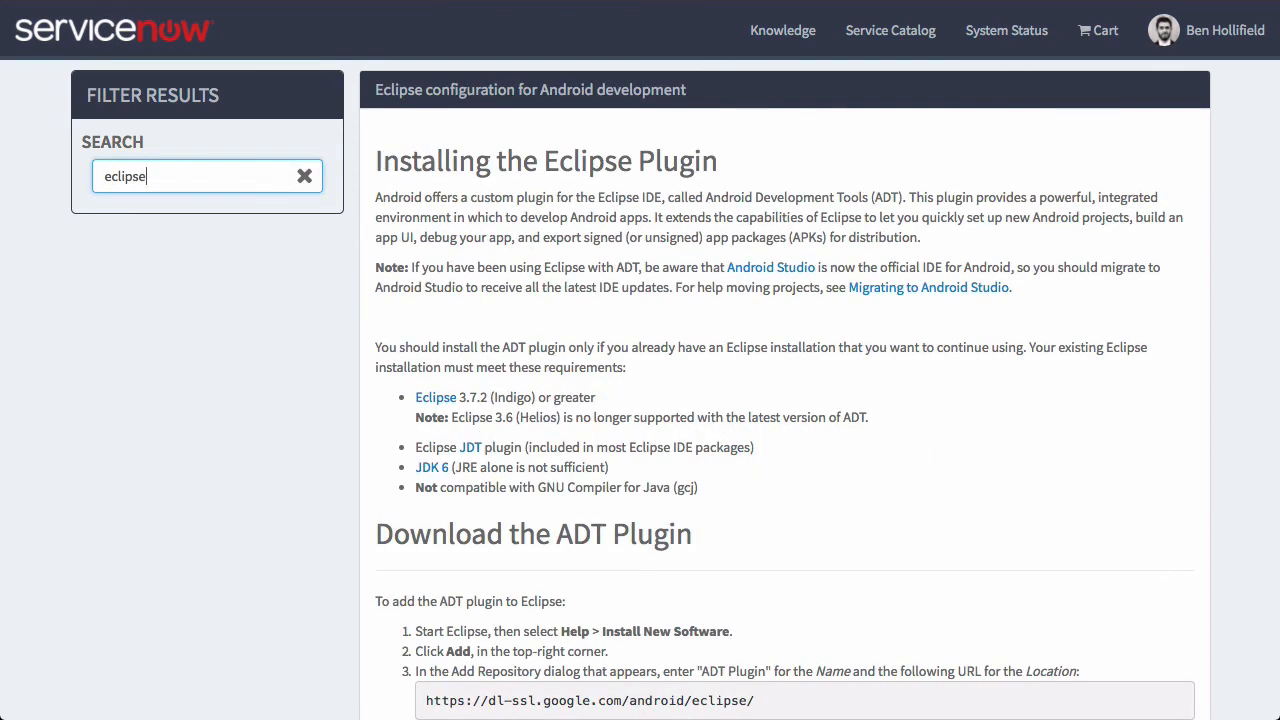
{"action": "key", "text": "BackSpace"}
{"action": "key", "text": "BackSpace"}
{"action": "key", "text": "BackSpace"}
{"action": "key", "text": "BackSpace"}
{"action": "key", "text": "BackSpace"}
{"action": "key", "text": "BackSpace"}
{"action": "key", "text": "BackSpace"}
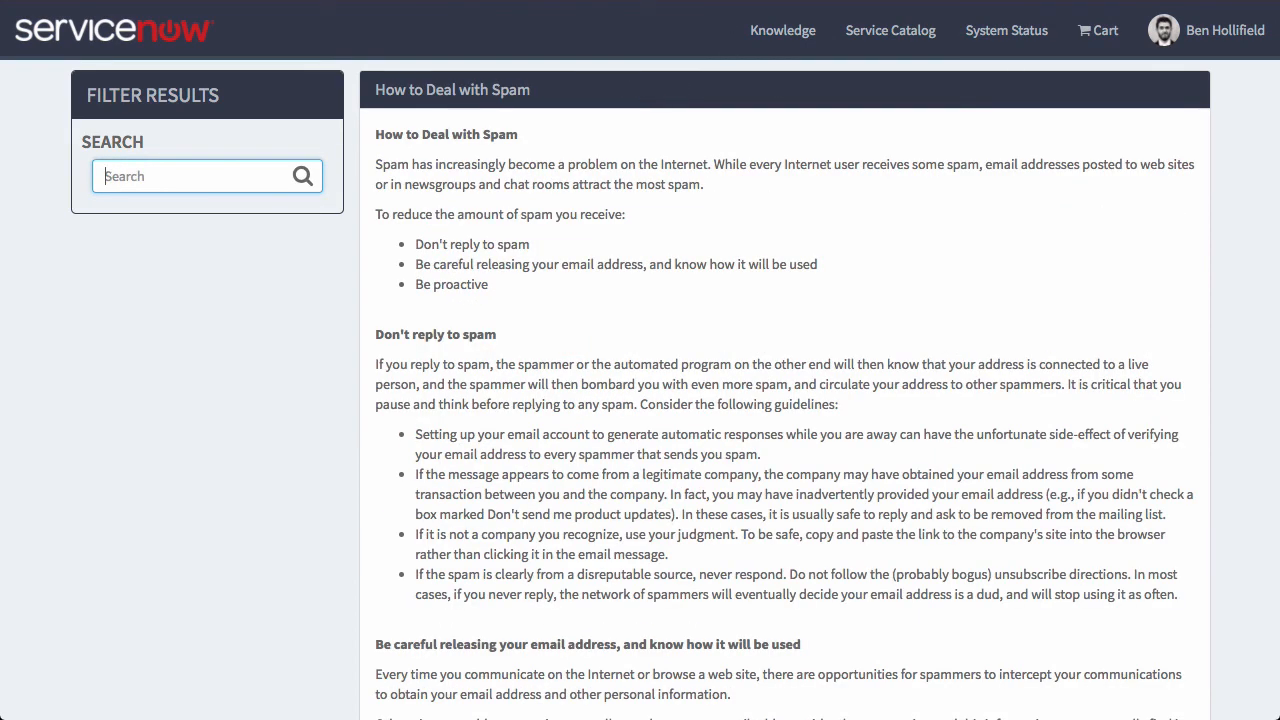
{"action": "type", "text": "mail"}
{"action": "left_click", "coordinate": [304, 176]}
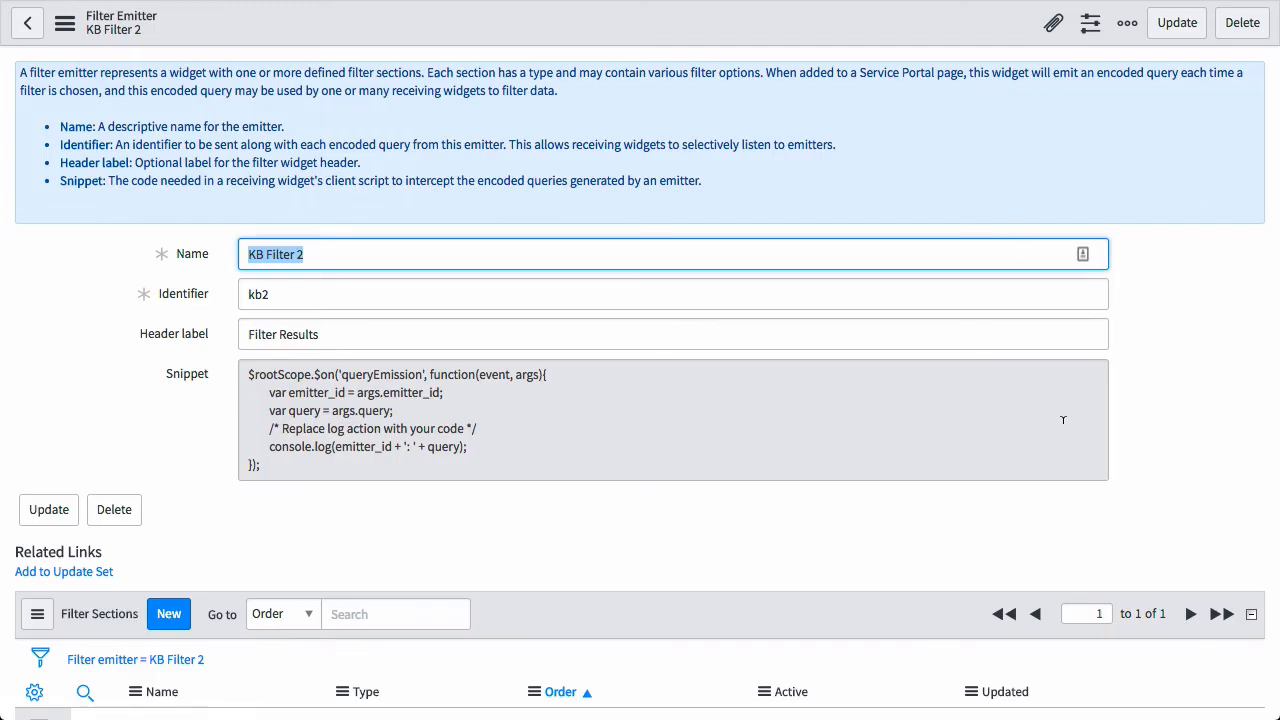
Start a new filter section for KB Filter 2 named Category, with type Checkboxes and order 200.
{"action": "scroll", "coordinate": [1138, 475], "scroll_direction": "down", "scroll_amount": 3}
{"action": "left_click", "coordinate": [189, 458]}
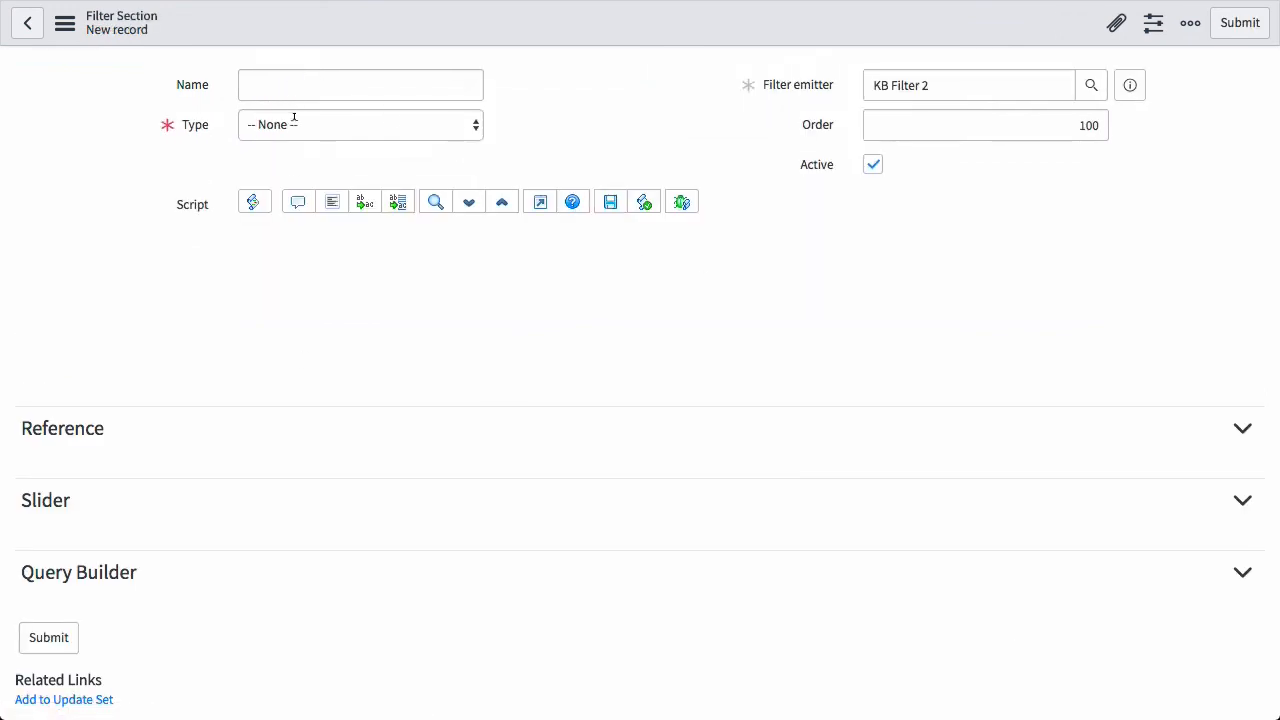
{"action": "type", "text": "C"}
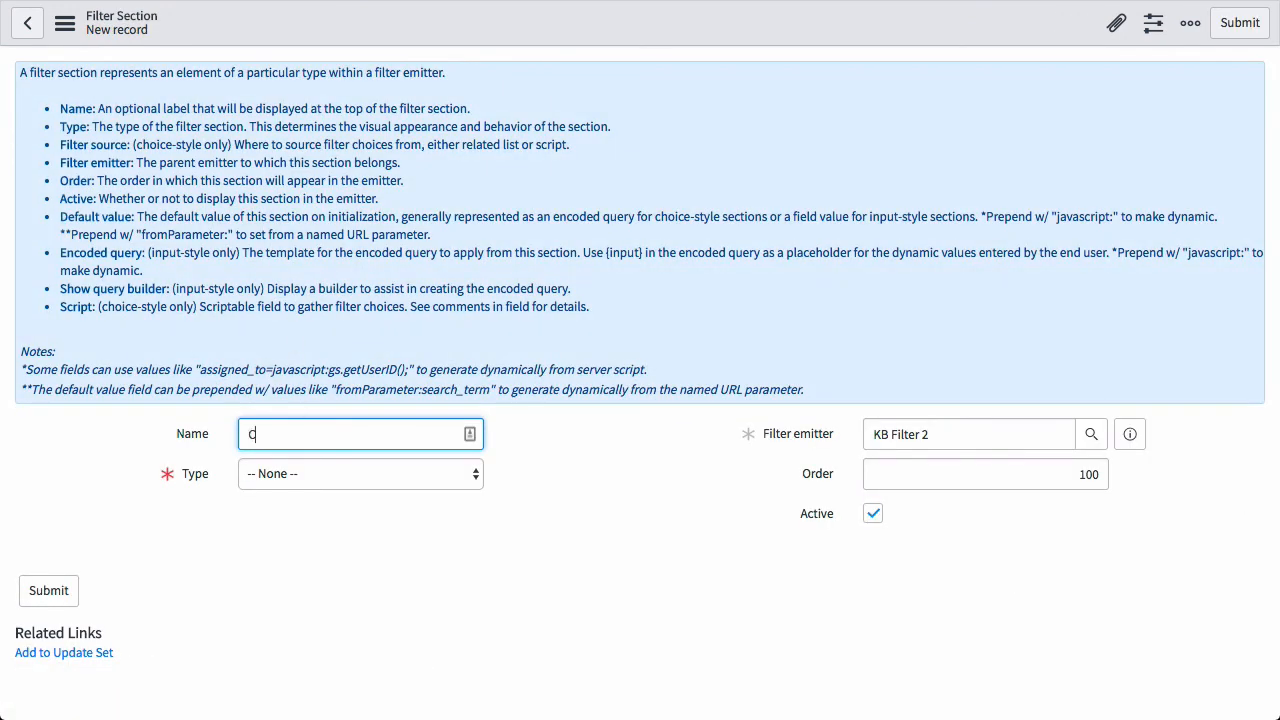
{"action": "type", "text": "ategory"}
{"action": "left_click", "coordinate": [365, 475]}
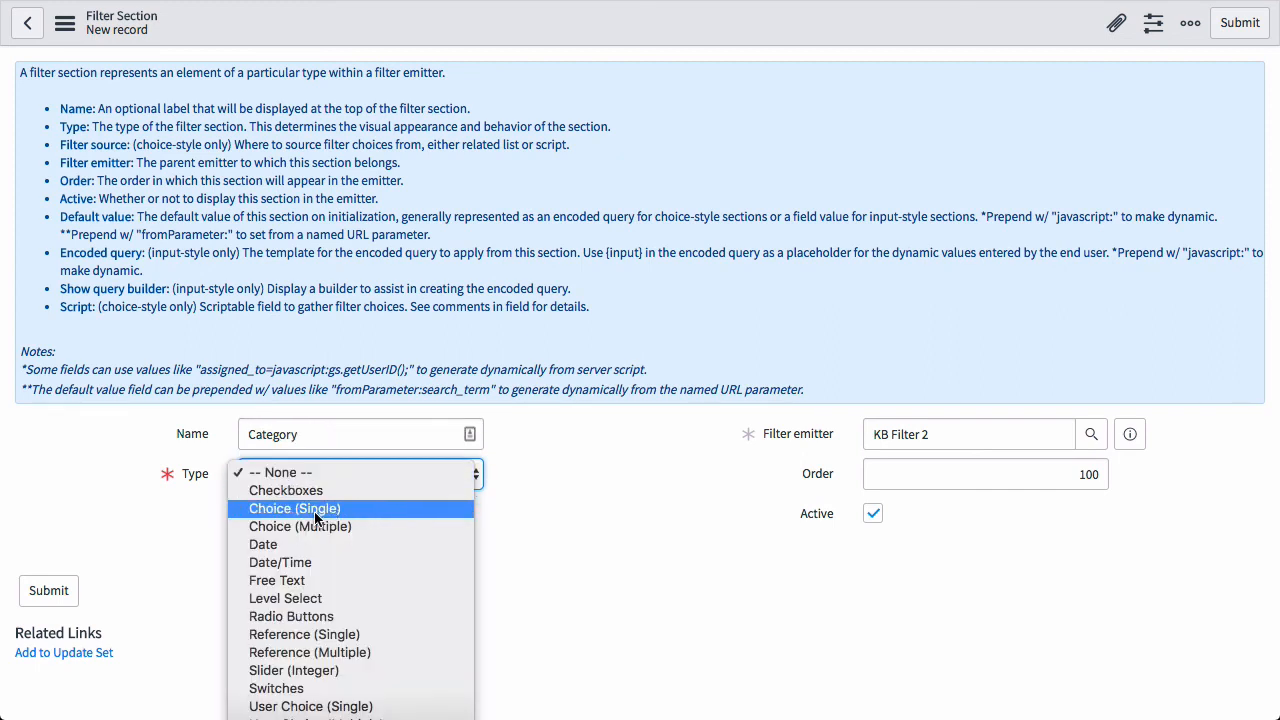
{"action": "left_click", "coordinate": [914, 603]}
{"action": "double_click", "coordinate": [1040, 476]}
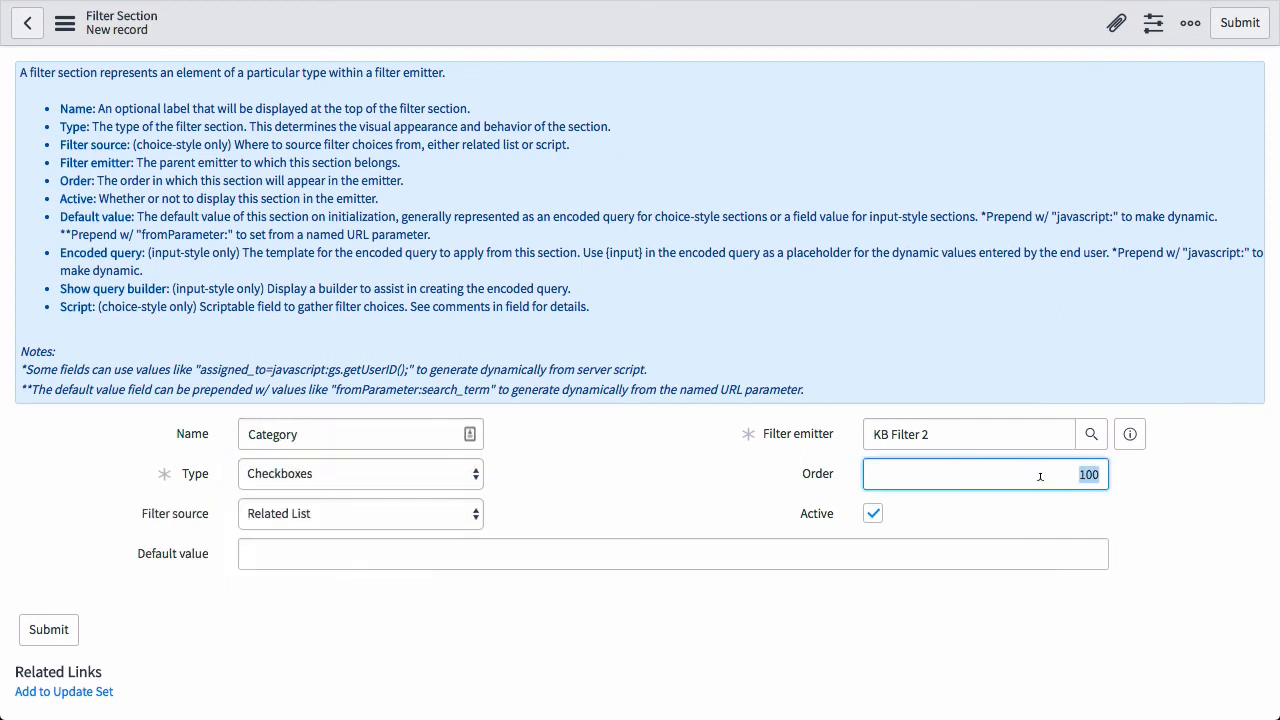
{"action": "type", "text": "200"}
{"action": "left_click", "coordinate": [676, 436]}
{"action": "scroll", "coordinate": [700, 360], "scroll_direction": "down", "scroll_amount": 1}
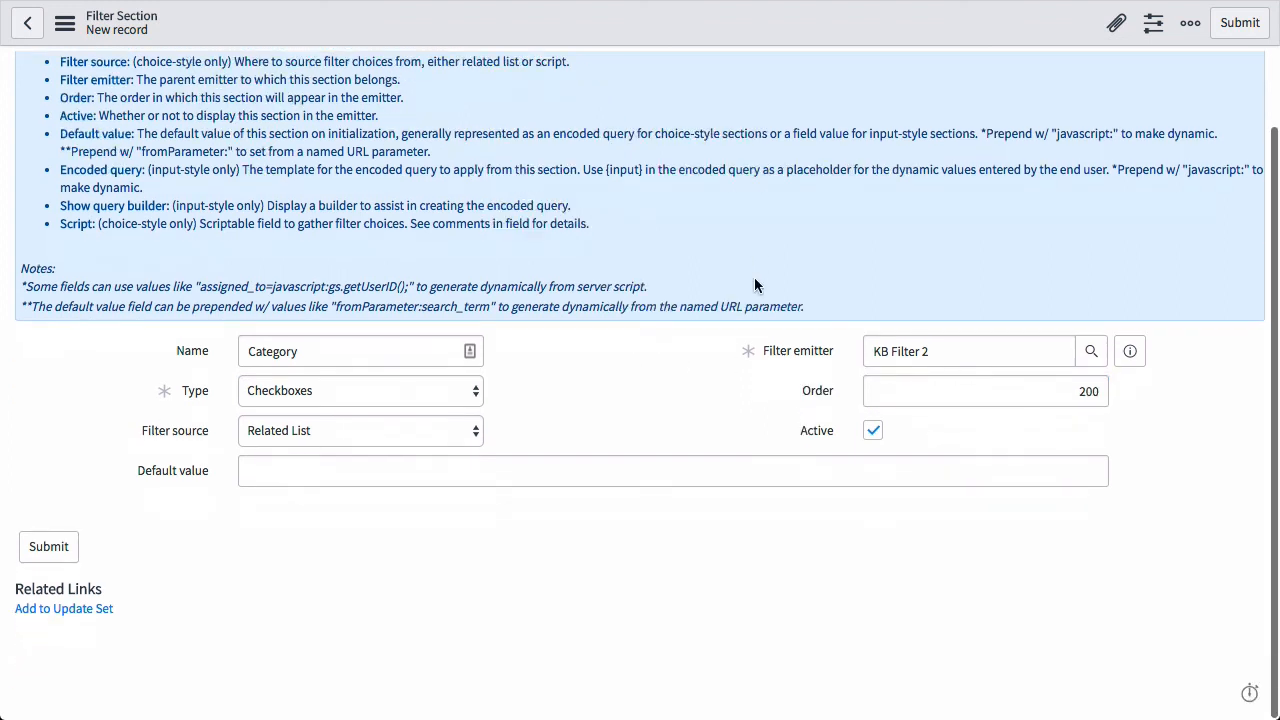
Set the filter source to Script and add code that queries sys_choice for kb_knowledge categories and returns text and query objects as answer.
{"action": "left_click", "coordinate": [447, 429]}
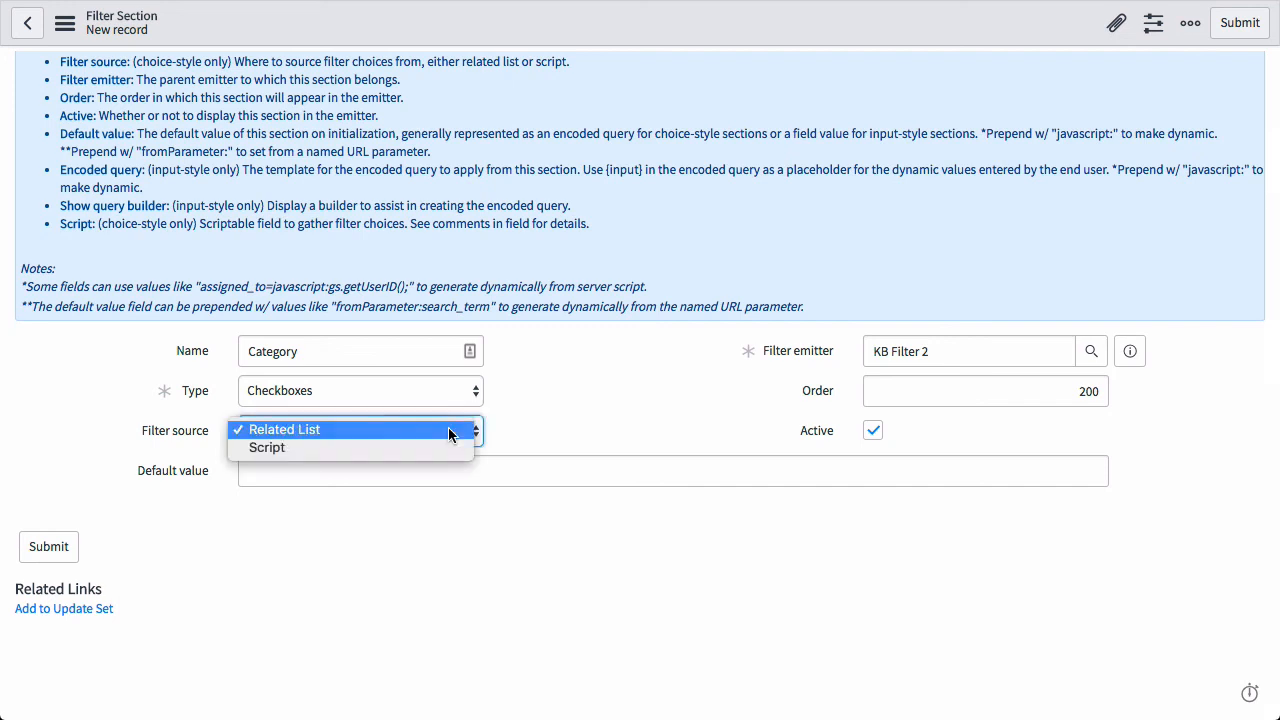
{"action": "left_click", "coordinate": [401, 445]}
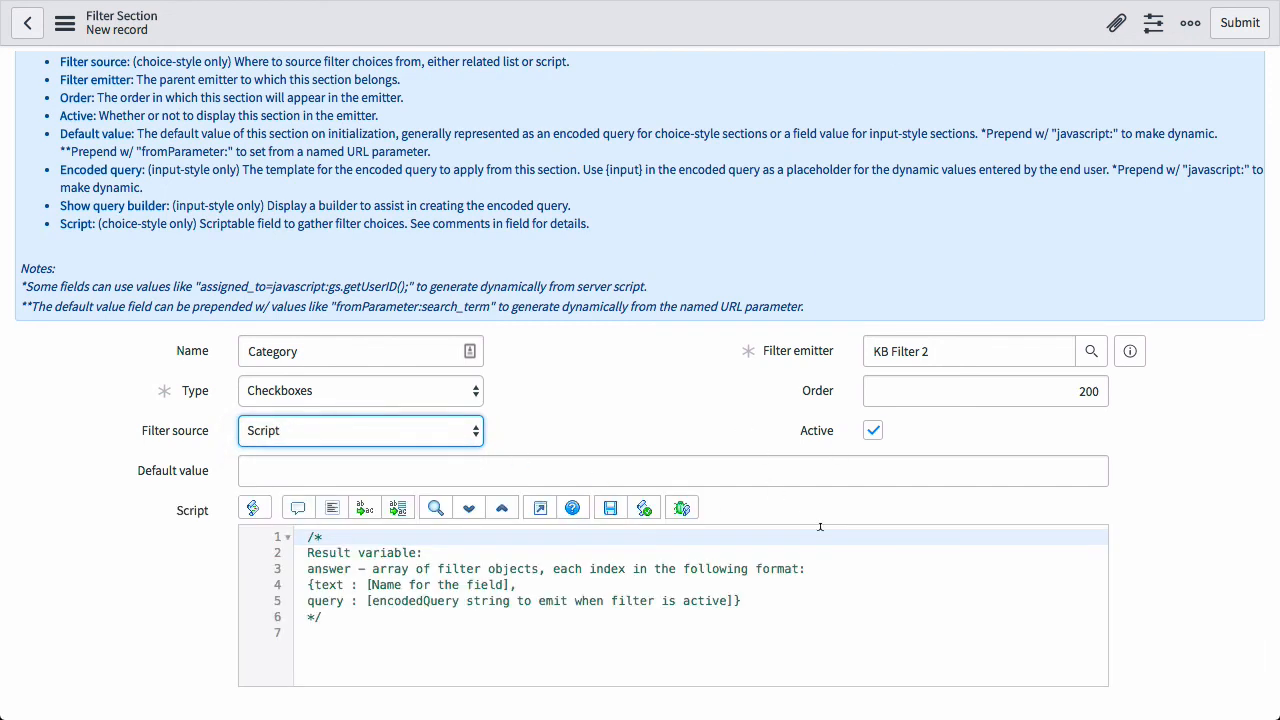
{"action": "left_click", "coordinate": [690, 615]}
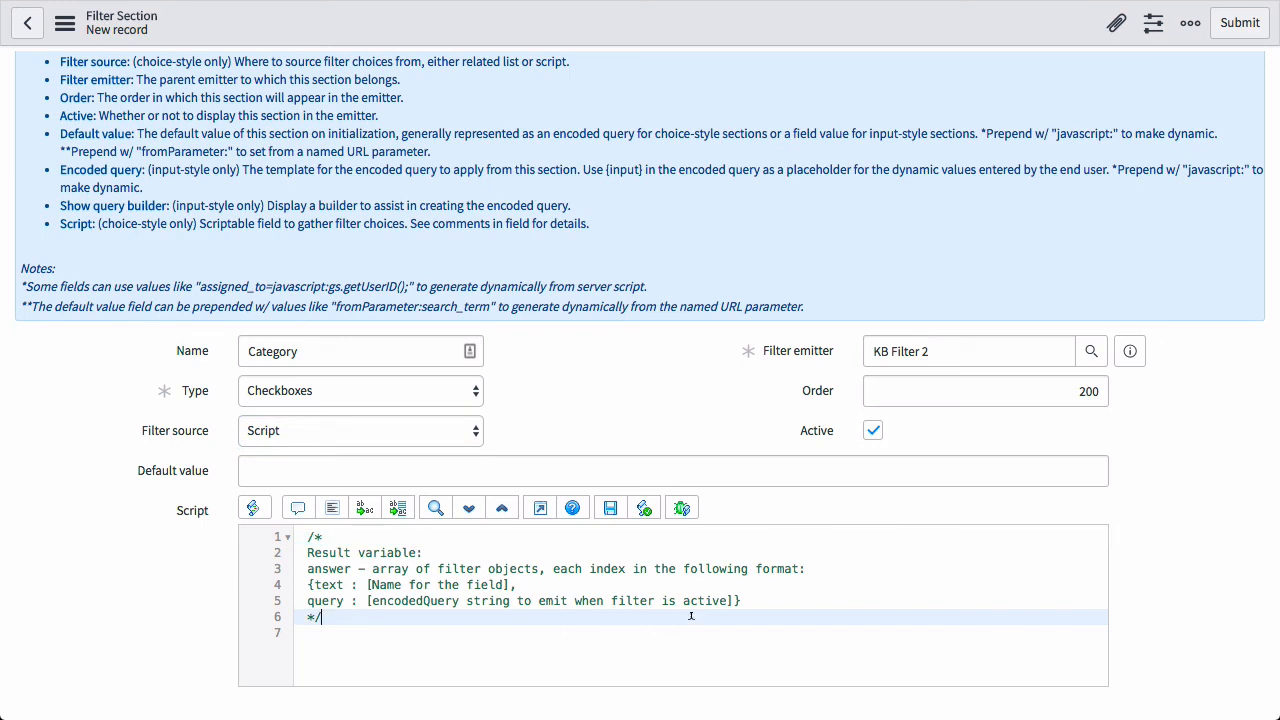
{"action": "key", "text": "Return"}
{"action": "key", "text": "Return"}
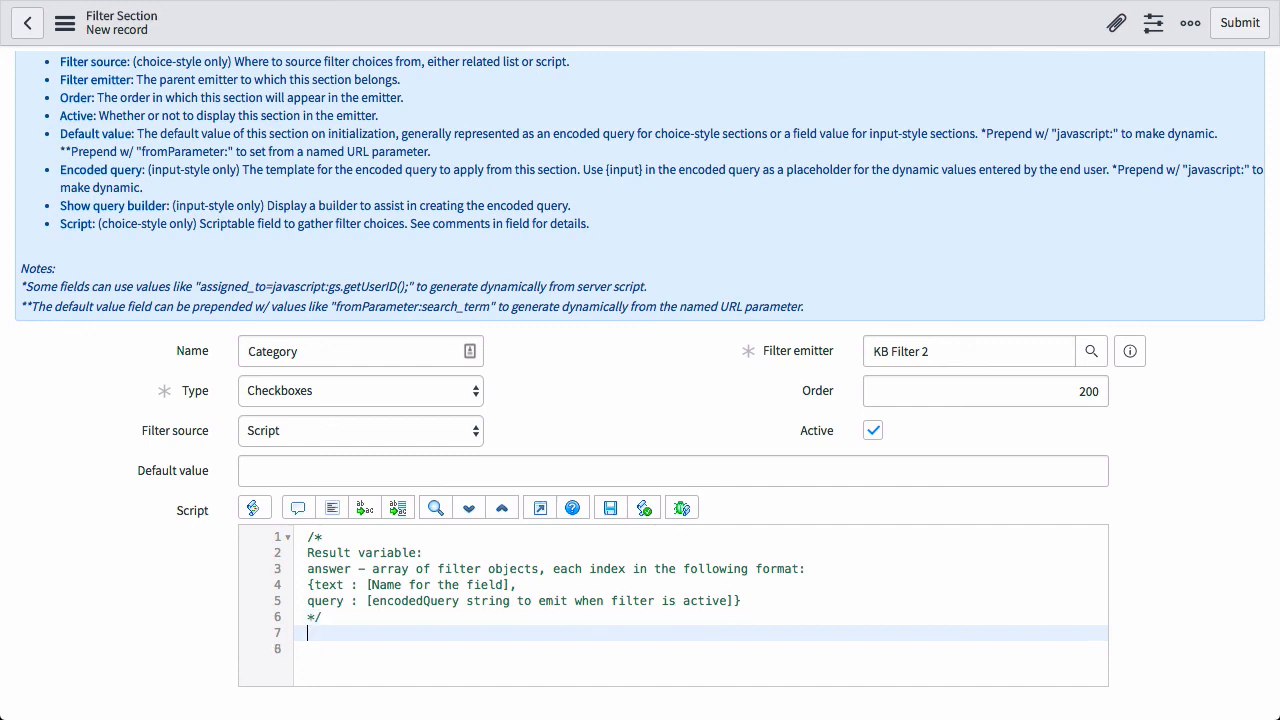
{"action": "type", "text": "var returnArray = []; var topCat = new GlideRecord(\"sys_choice\"); topCat.addEncodedQuery('name=kb_knowledge^element=category^language=' + gs.getUser().getLanguage()); topCat.orderBy('label'); topCat.query(); while (topCat.next()) {     var catObject = {         text : topCat.label.toString(),         query : 'category=' + topCat.value.toString()     };     returnArray.push(catObject); } answer = returnArray;"}
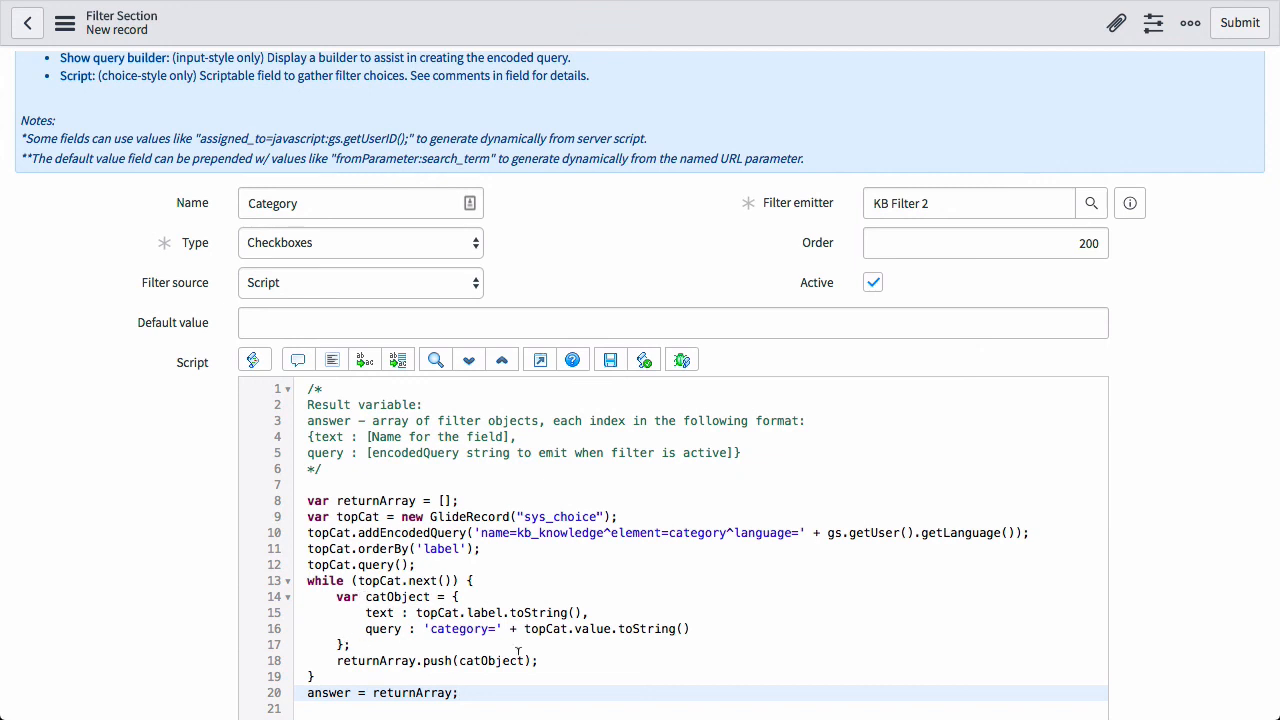
Review the script against the commented filter object format and submit the Category filter section.
{"action": "left_click_drag", "start_coordinate": [307, 437], "coordinate": [753, 449]}
{"action": "left_click", "coordinate": [746, 451]}
{"action": "left_click", "coordinate": [344, 404]}
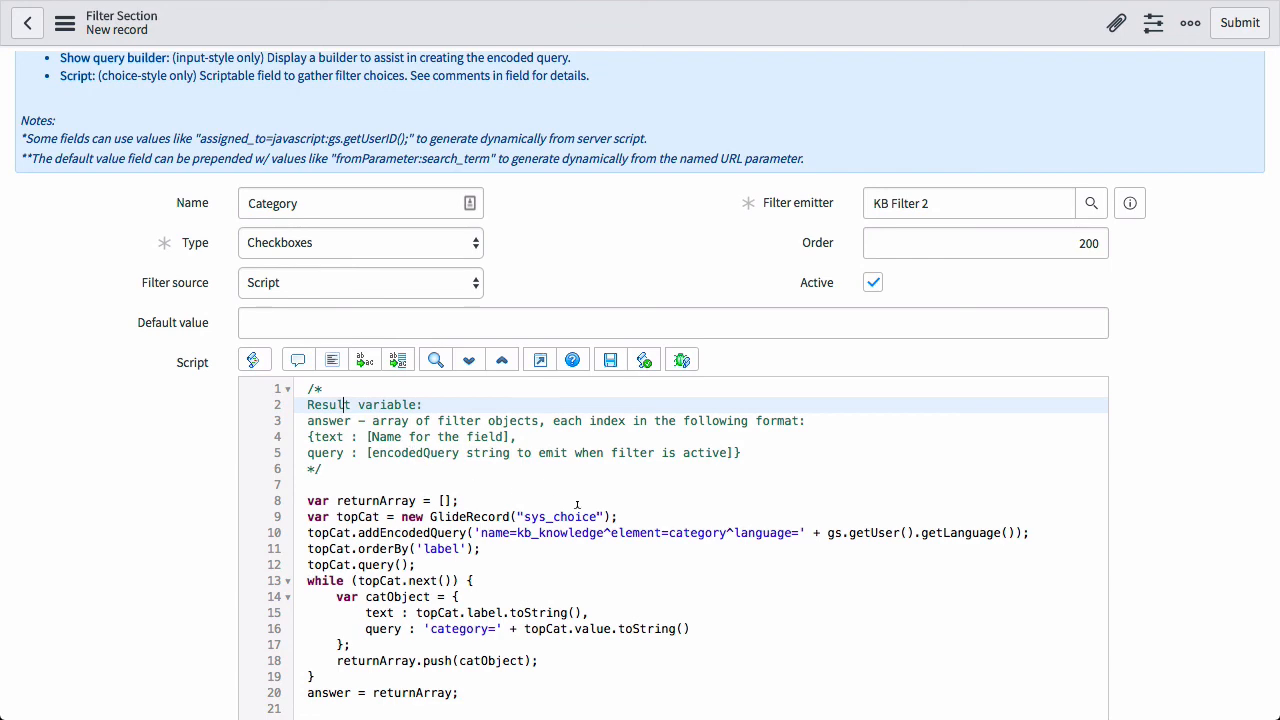
{"action": "scroll", "coordinate": [526, 465], "scroll_direction": "down", "scroll_amount": 2}
{"action": "scroll", "coordinate": [526, 465], "scroll_direction": "up", "scroll_amount": 3}
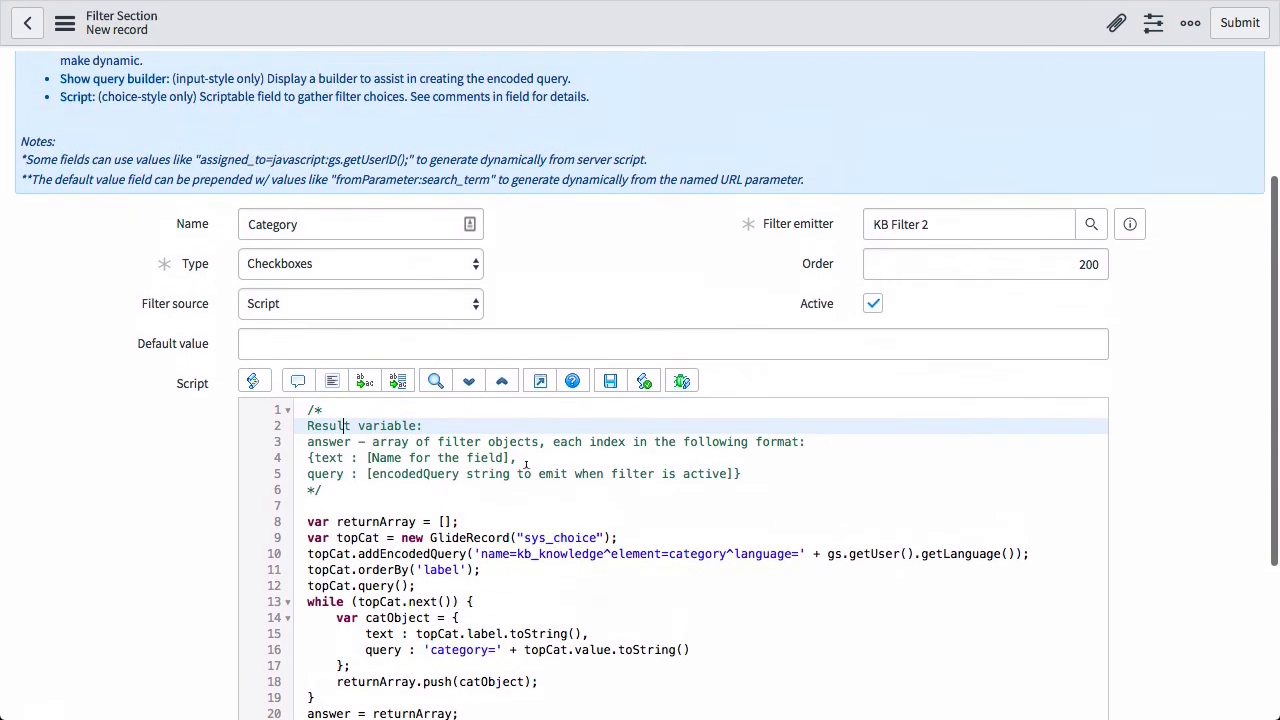
{"action": "left_click", "coordinate": [1238, 24]}
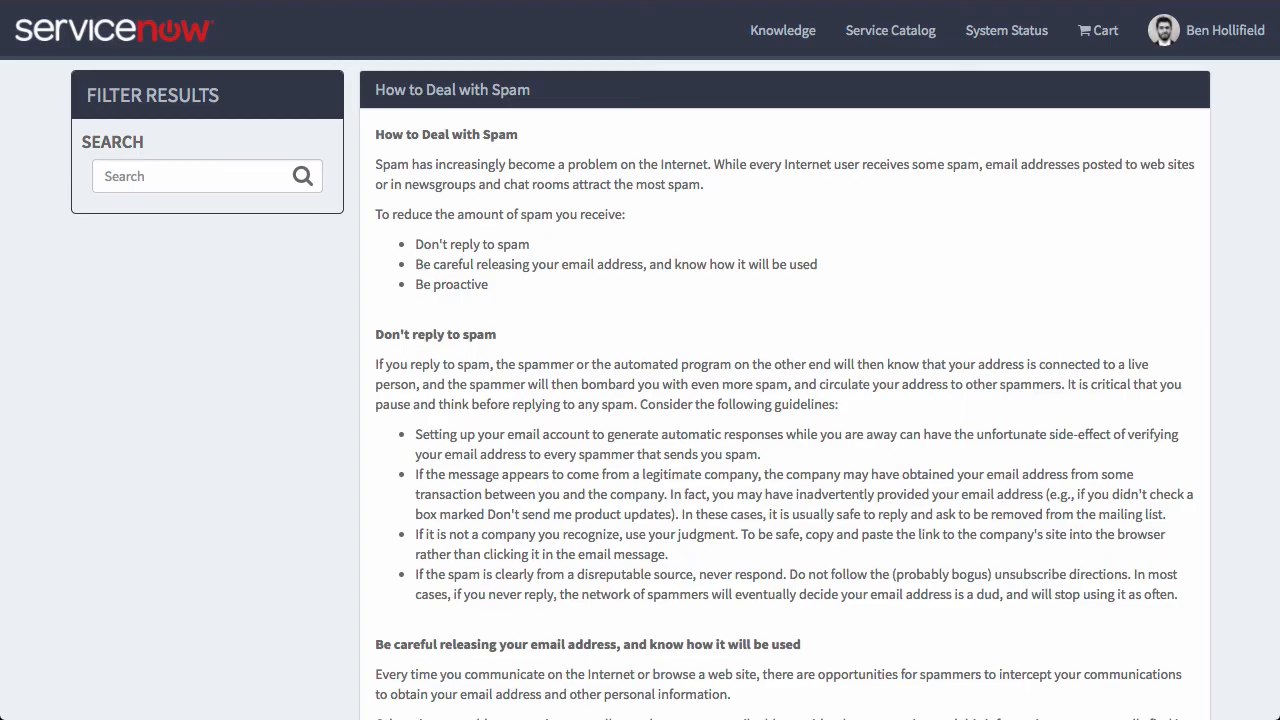
Reload the portal page and test the Category filter by toggling the Outlook and Blackberry checkboxes on and off.
{"action": "key", "text": "super+r"}
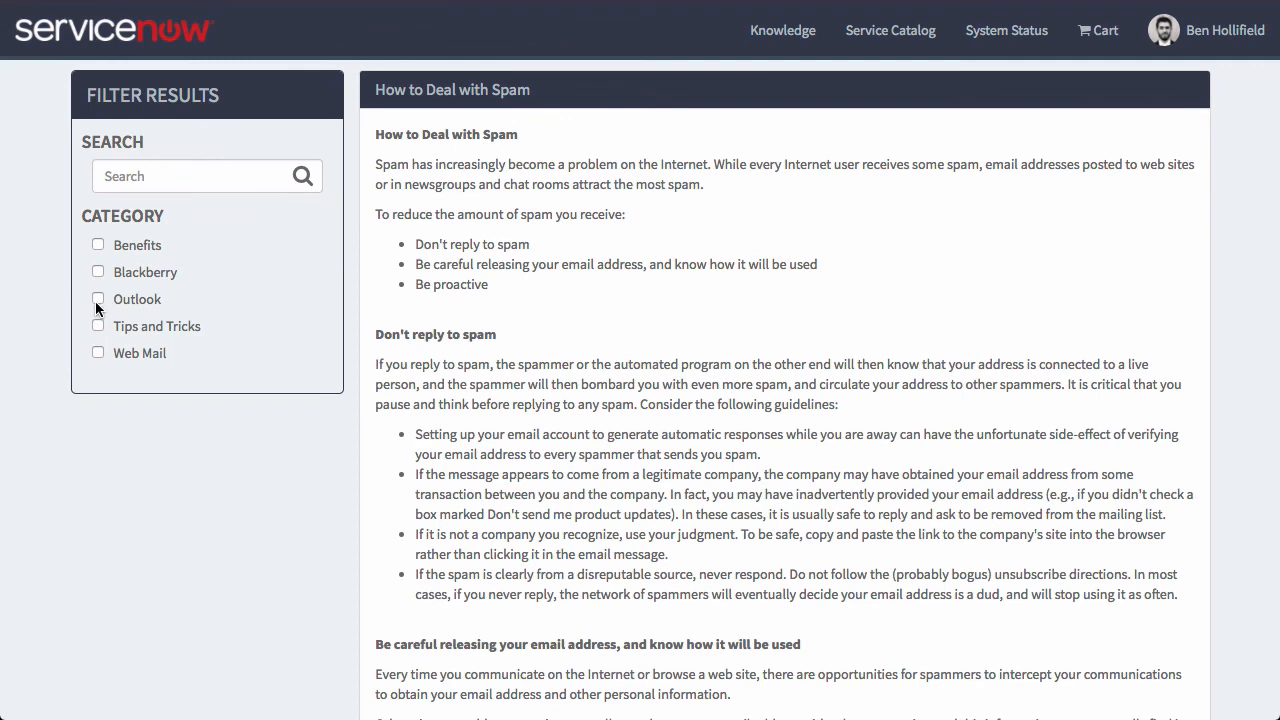
{"action": "left_click", "coordinate": [97, 299]}
{"action": "left_click", "coordinate": [97, 299]}
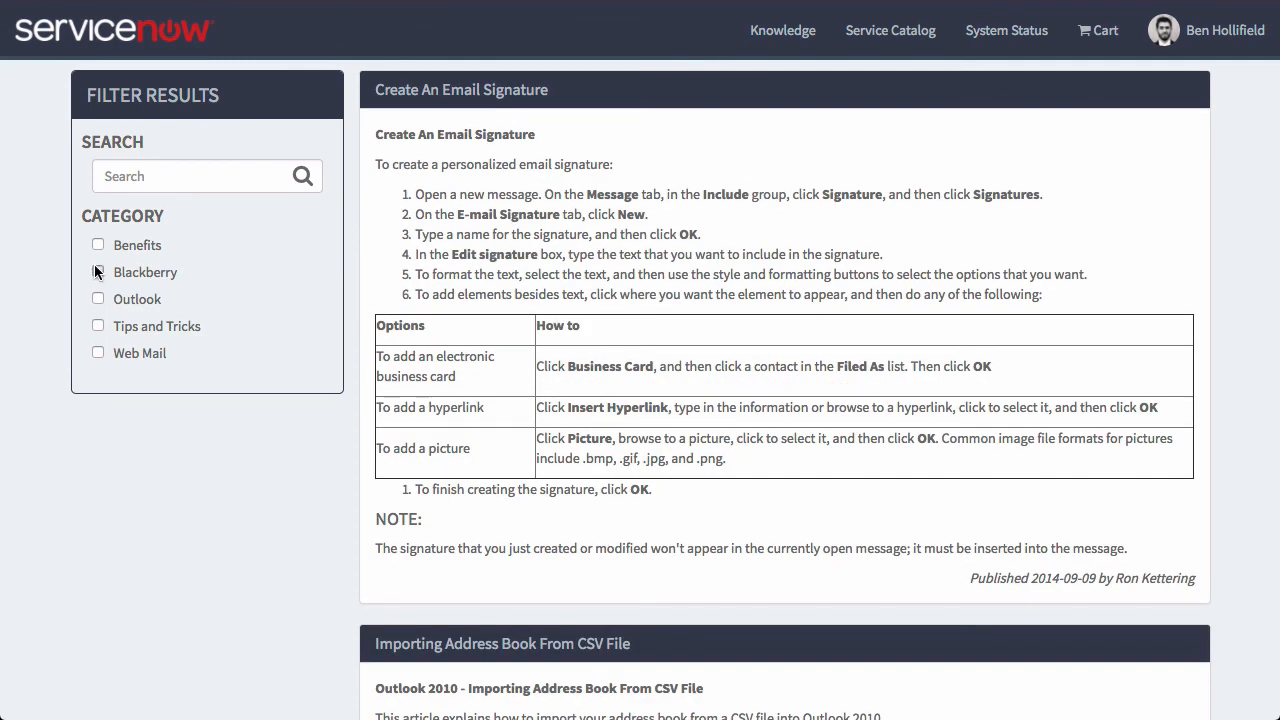
{"action": "left_click", "coordinate": [97, 272]}
{"action": "left_click", "coordinate": [97, 299]}
{"action": "left_click", "coordinate": [97, 297]}
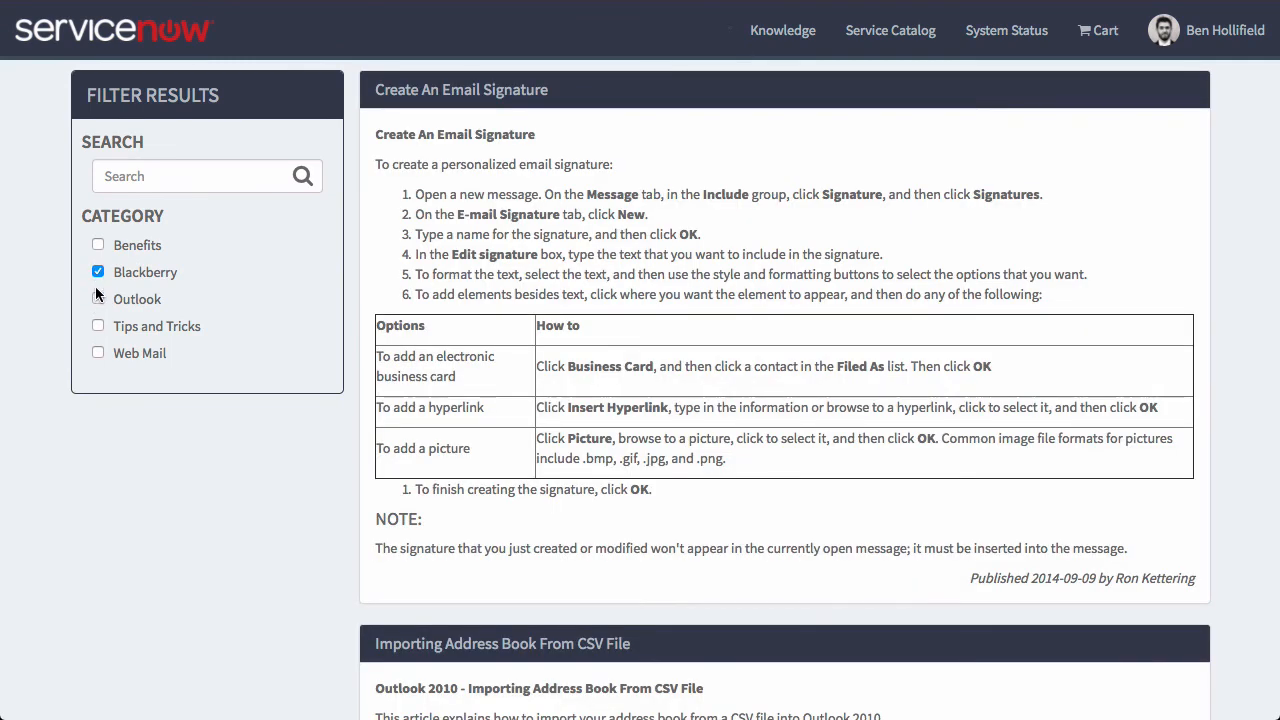
{"action": "left_click", "coordinate": [97, 272]}
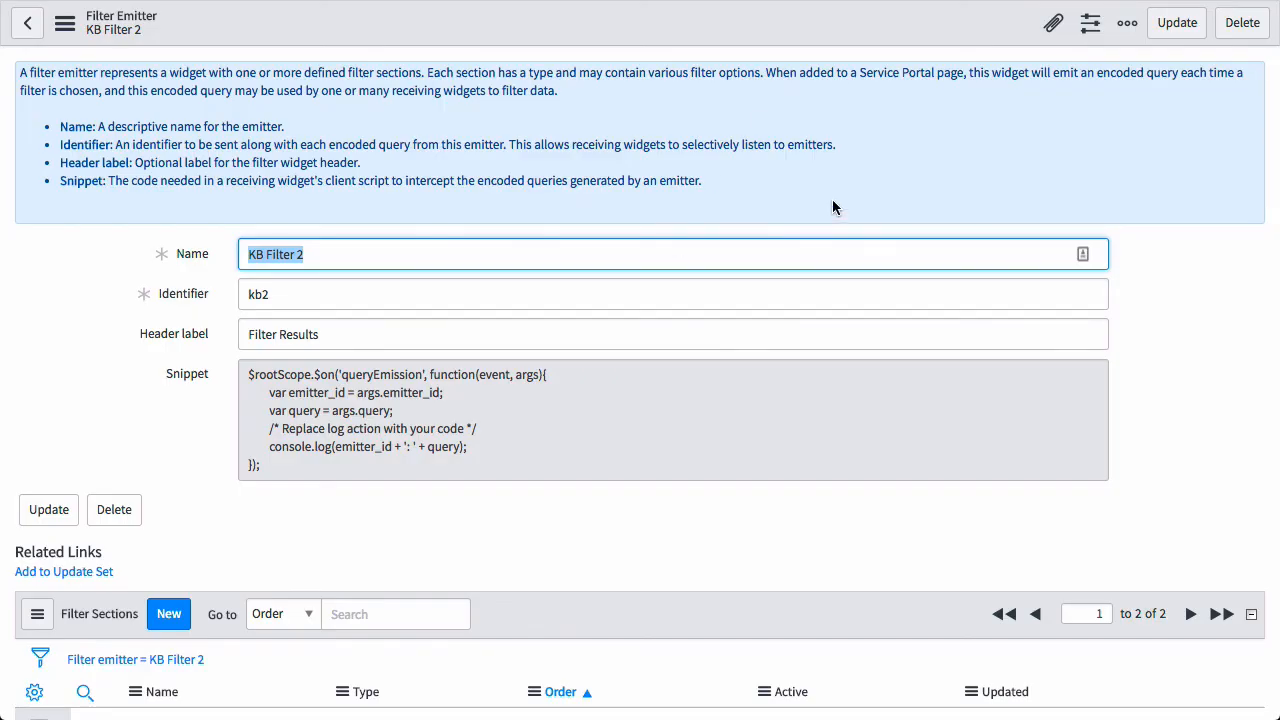
Start another filter section for KB Filter 2 named Author, with type User Choice (Multiple).
{"action": "scroll", "coordinate": [832, 199], "scroll_direction": "down", "scroll_amount": 2}
{"action": "left_click", "coordinate": [168, 410]}
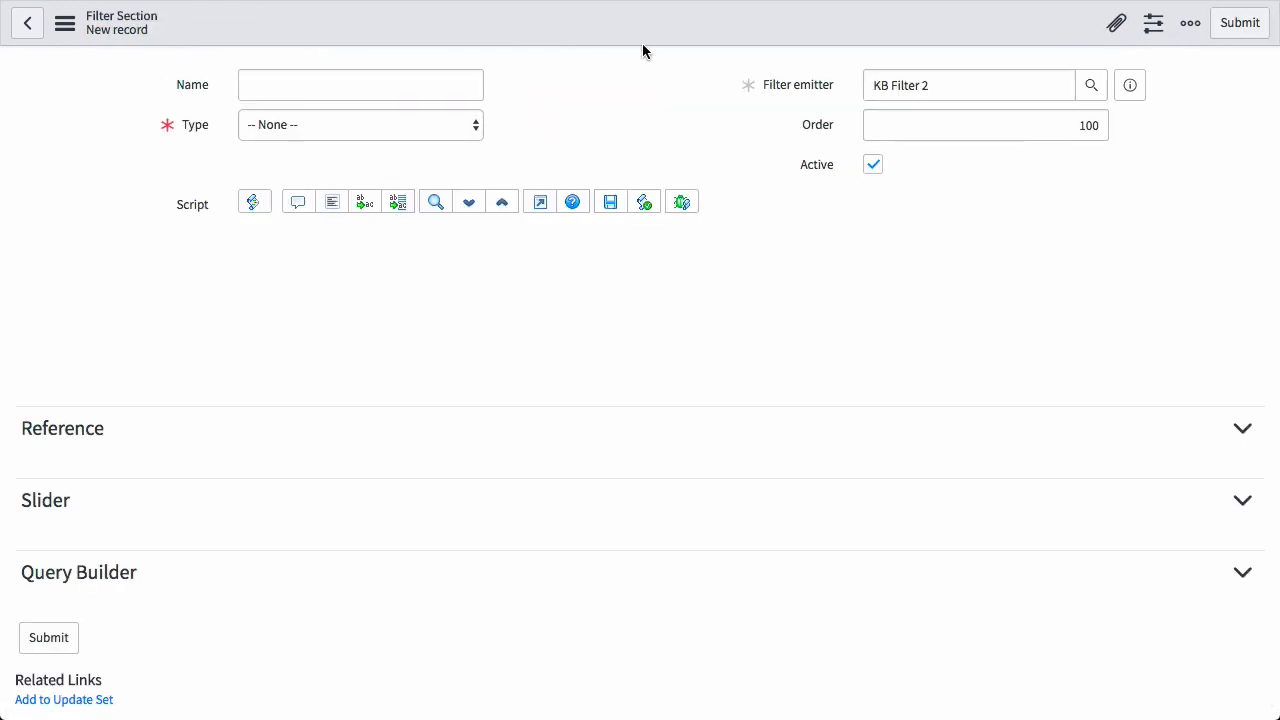
{"action": "type", "text": "Author"}
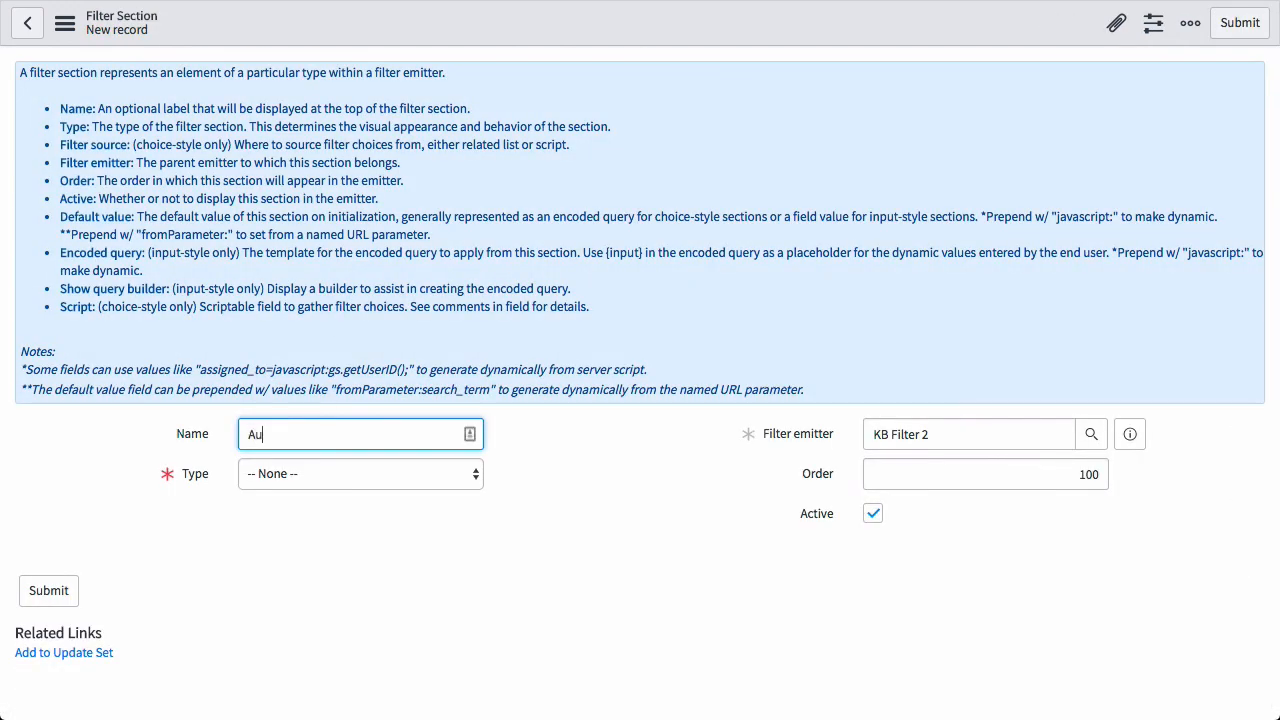
{"action": "left_click", "coordinate": [376, 477]}
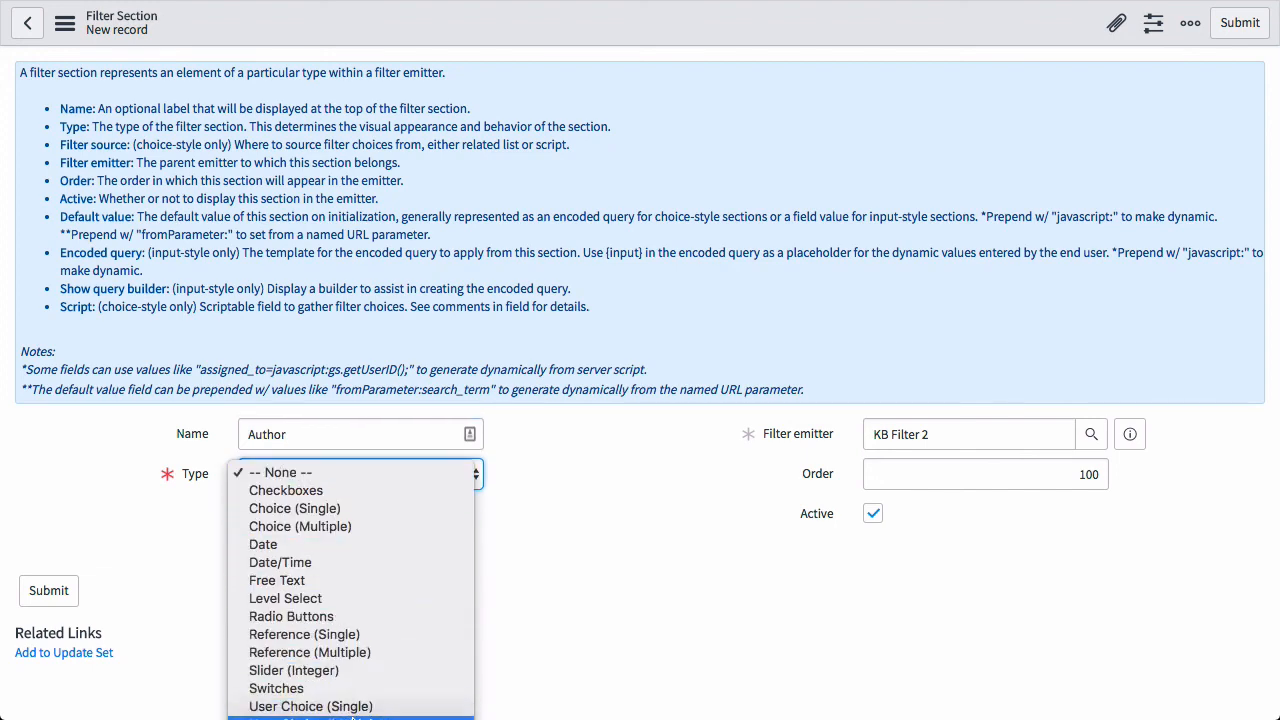
{"action": "left_click", "coordinate": [352, 718]}
{"action": "scroll", "coordinate": [690, 400], "scroll_direction": "down", "scroll_amount": 2}
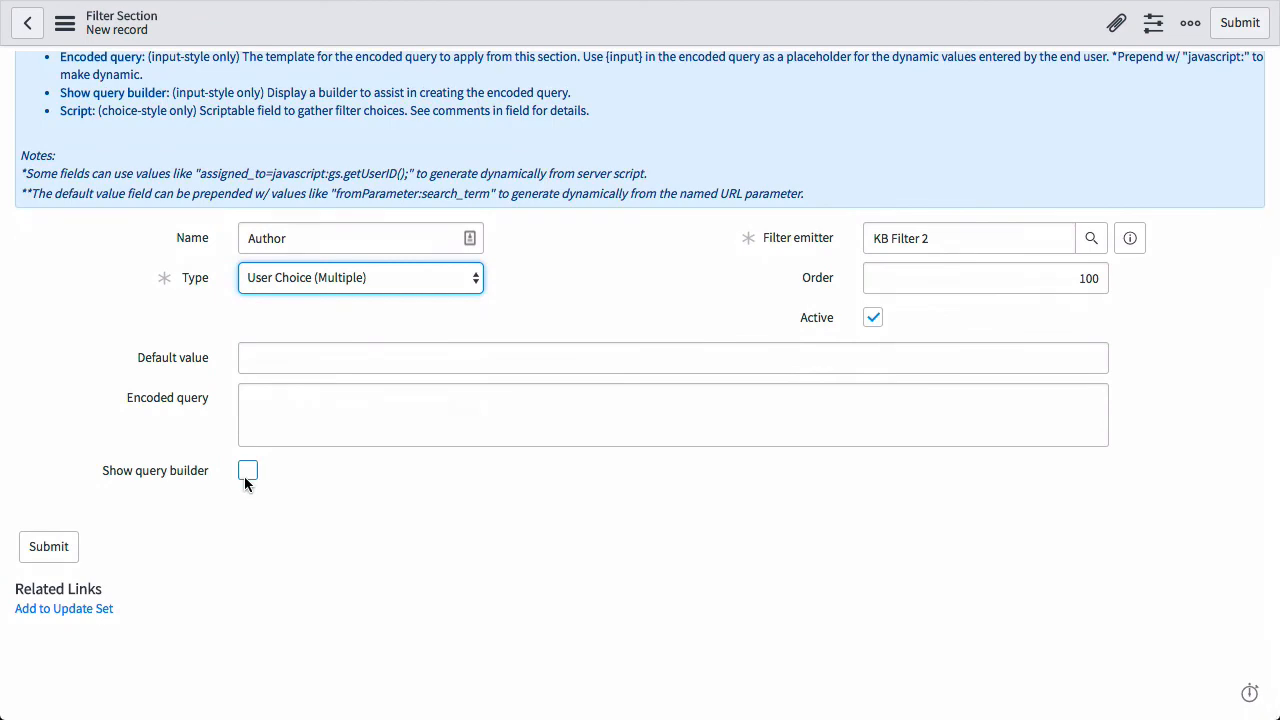
Show the query builder for the Author section and set its target table to Knowledge [kb_knowledge].
{"action": "left_click", "coordinate": [247, 471]}
{"action": "scroll", "coordinate": [610, 497], "scroll_direction": "down", "scroll_amount": 2}
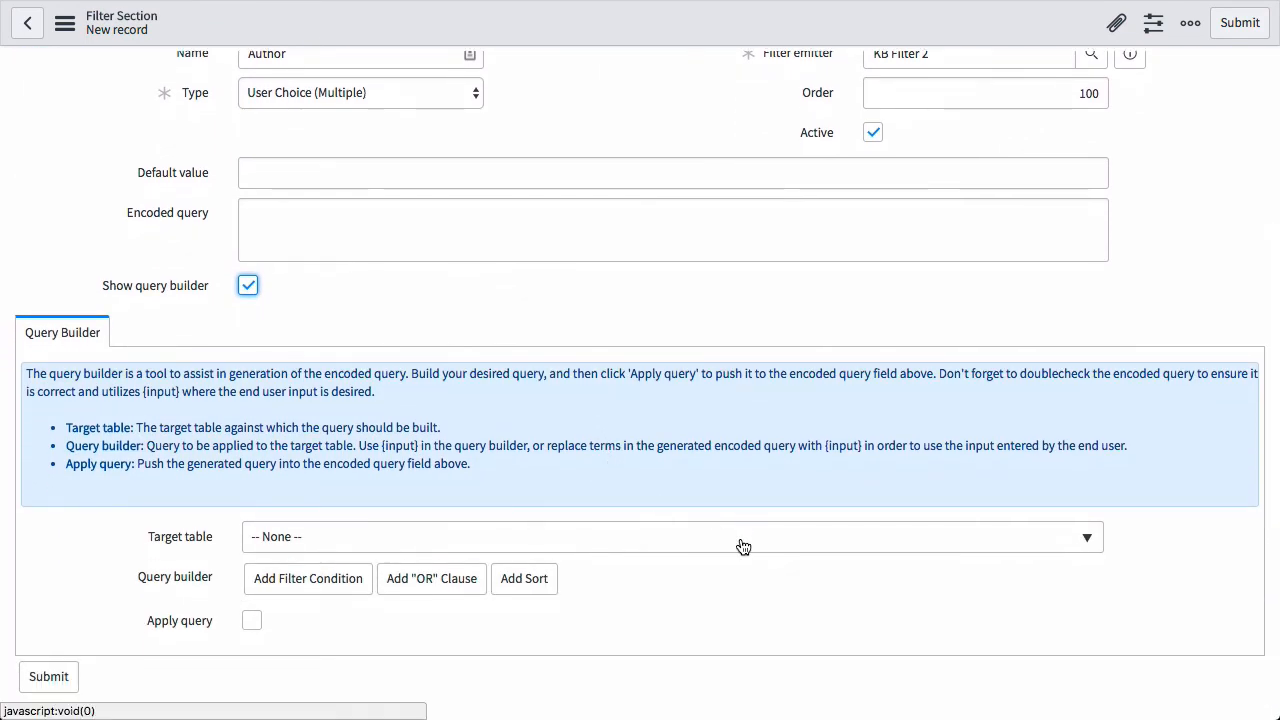
{"action": "left_click", "coordinate": [742, 546]}
{"action": "type", "text": "kbj"}
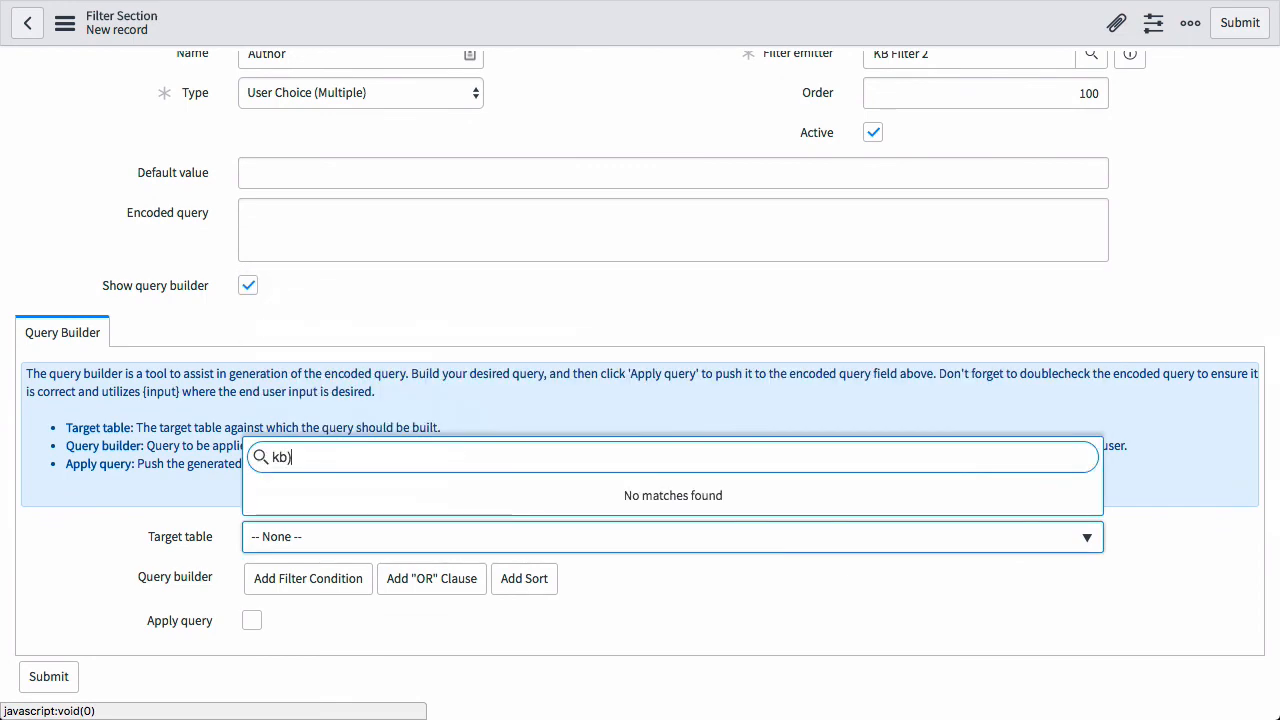
{"action": "key", "text": "BackSpace"}
{"action": "type", "text": "_know"}
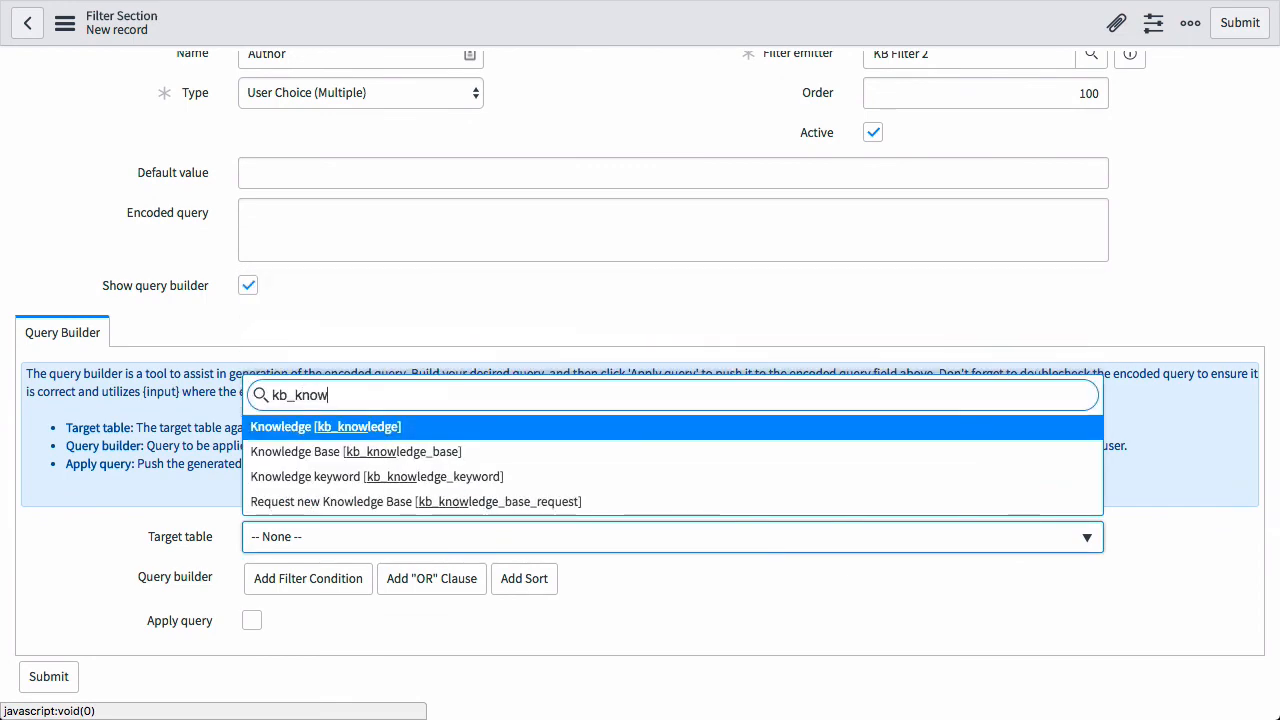
{"action": "key", "text": "Return"}
Build the condition Author is System Administrator and apply the query to the encoded query field.
{"action": "left_click", "coordinate": [443, 620]}
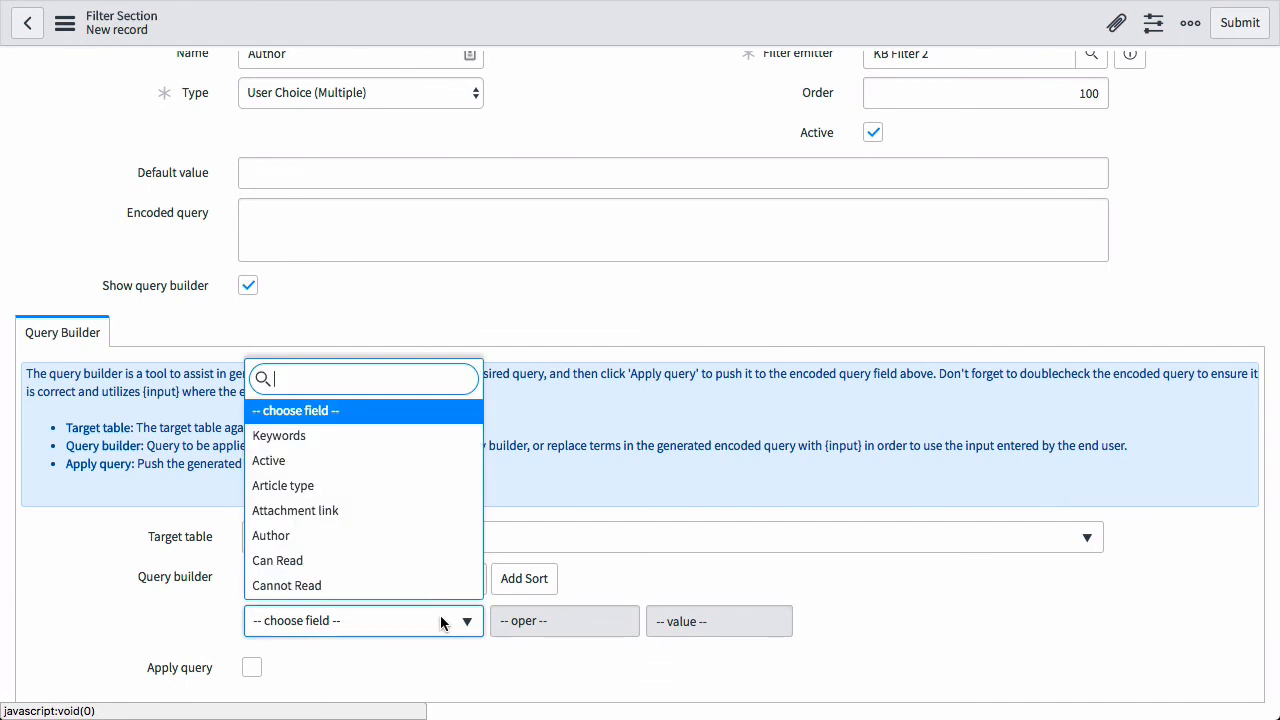
{"action": "left_click", "coordinate": [298, 545]}
{"action": "scroll", "coordinate": [970, 499], "scroll_direction": "down", "scroll_amount": 1}
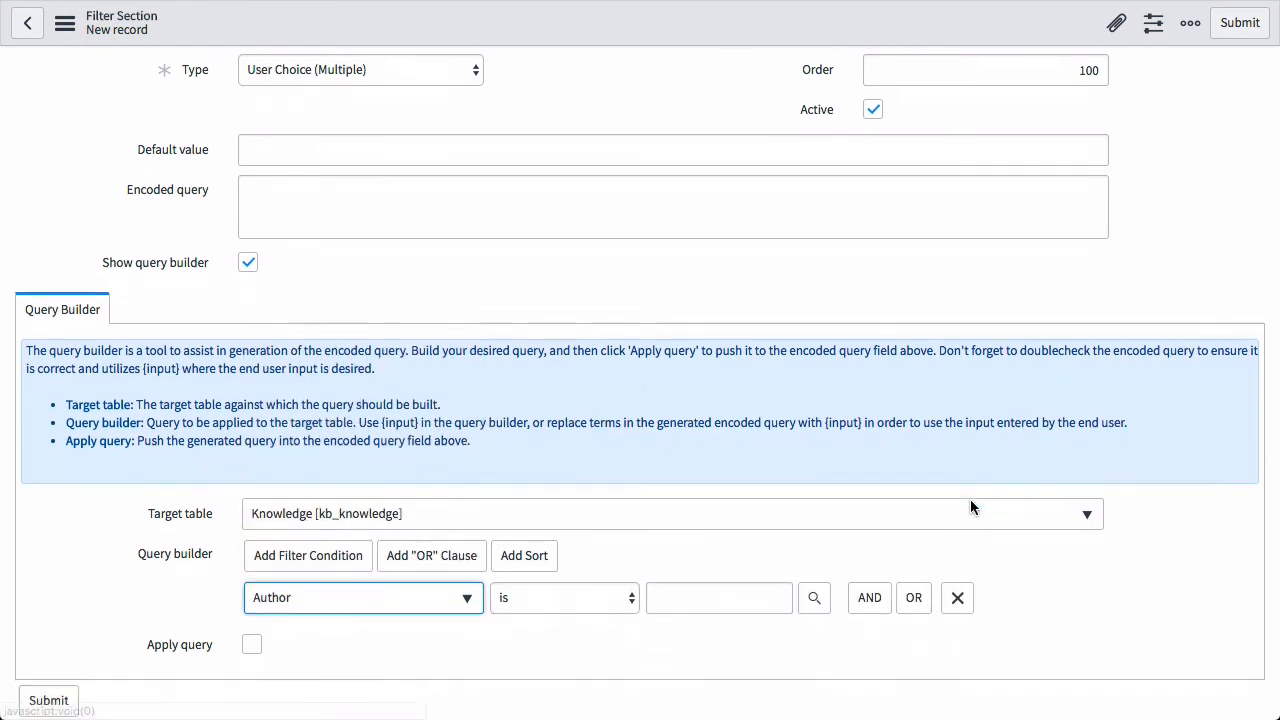
{"action": "left_click", "coordinate": [707, 567]}
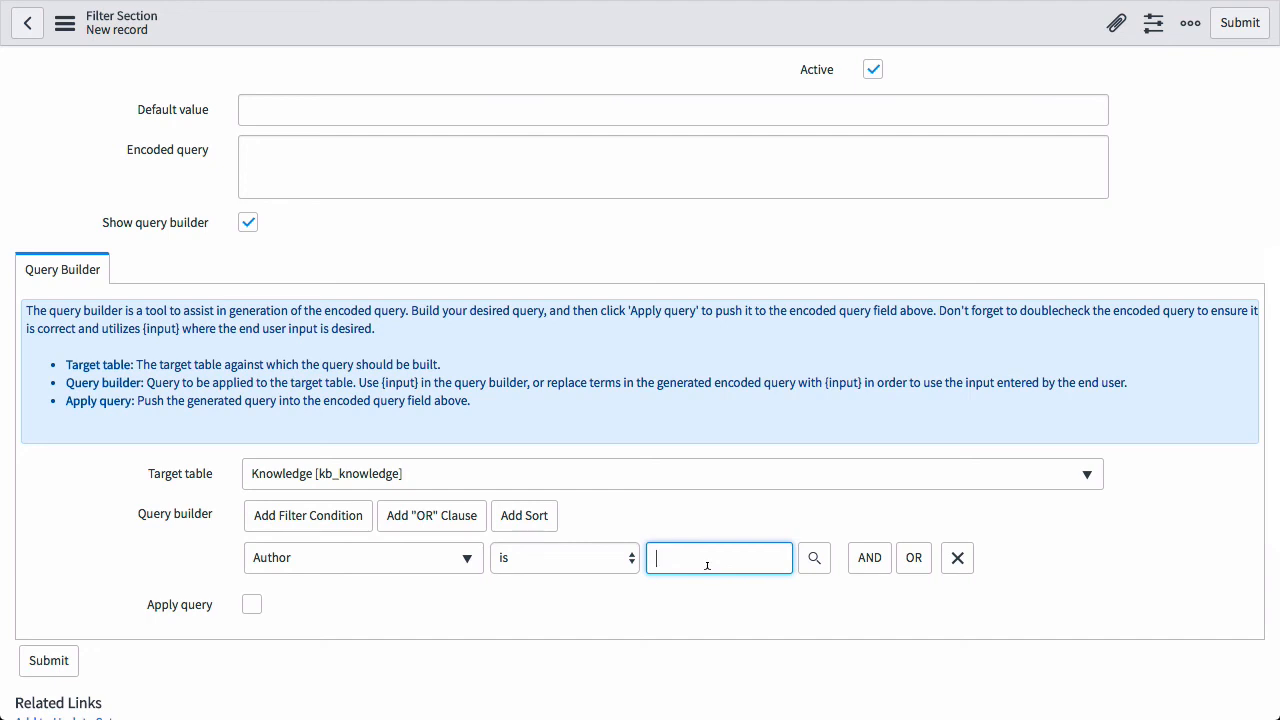
{"action": "type", "text": "sys"}
{"action": "left_click", "coordinate": [749, 578]}
{"action": "left_click", "coordinate": [251, 604]}
{"action": "scroll", "coordinate": [606, 298], "scroll_direction": "up", "scroll_amount": 1}
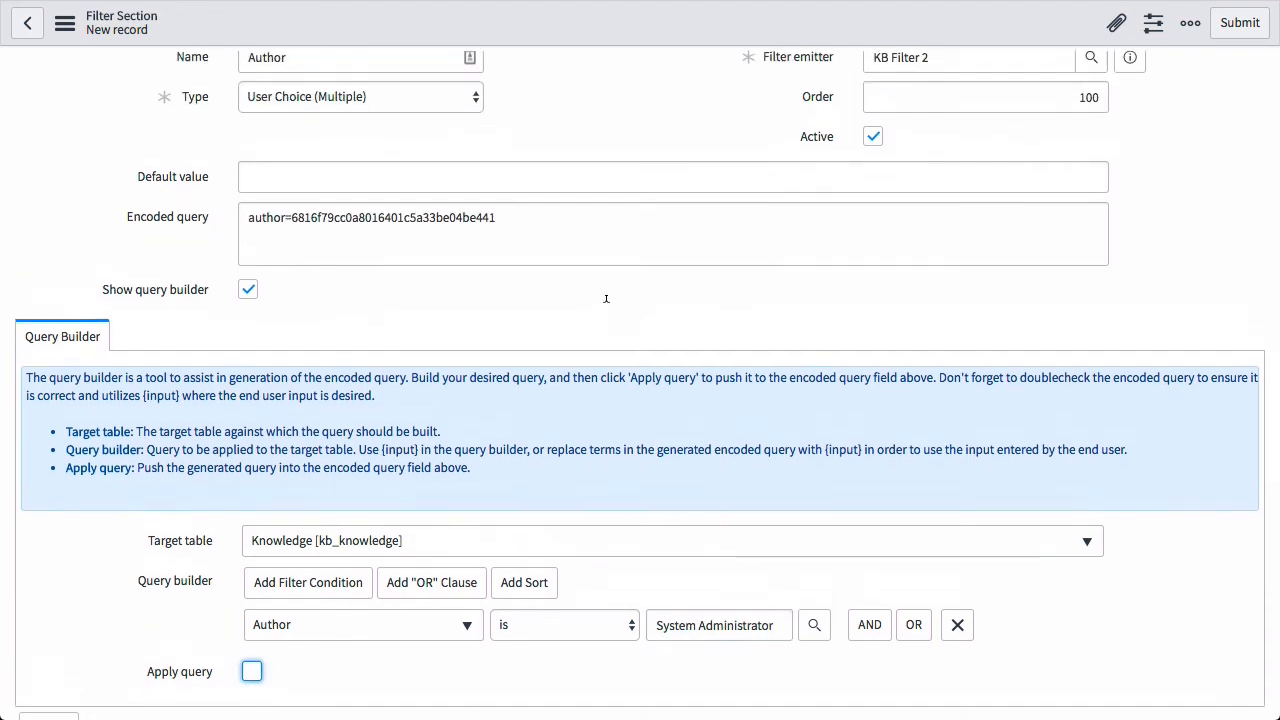
Replace the author ID in the encoded query with the {input} placeholder so it reads author={input}.
{"action": "scroll", "coordinate": [606, 298], "scroll_direction": "up", "scroll_amount": 1}
{"action": "left_click", "coordinate": [291, 234]}
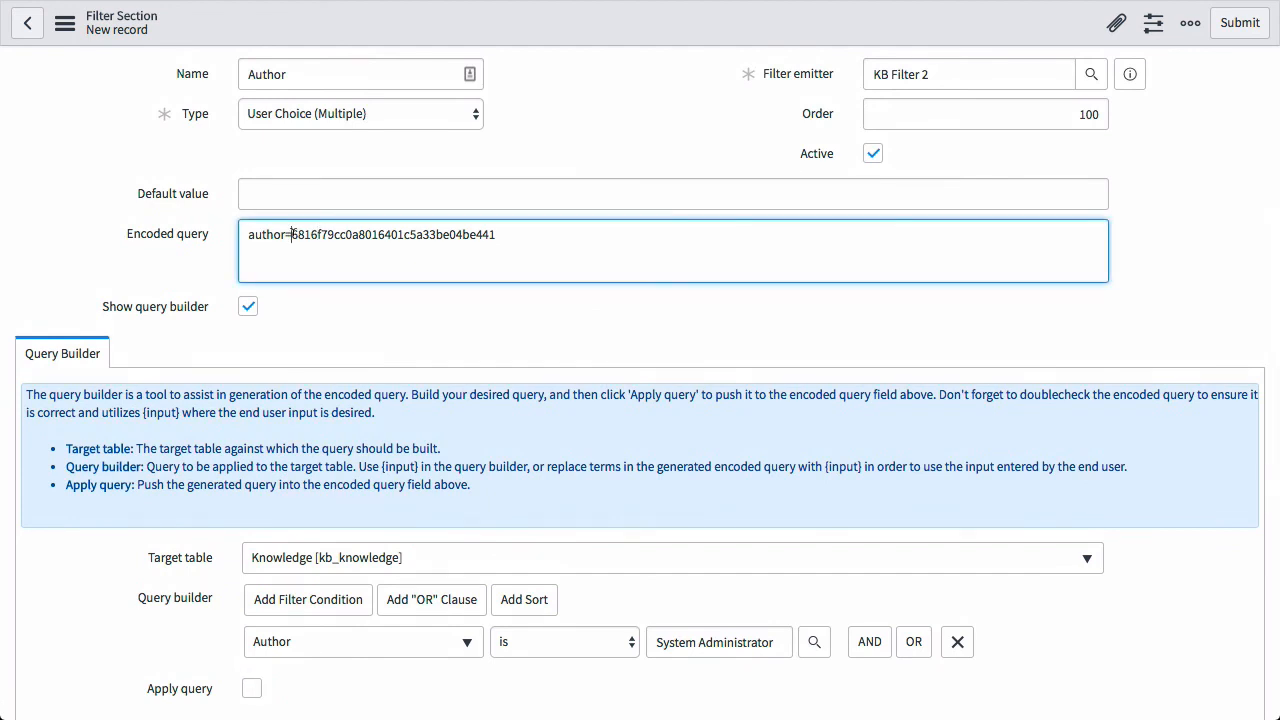
{"action": "left_click_drag", "start_coordinate": [291, 234], "coordinate": [501, 231]}
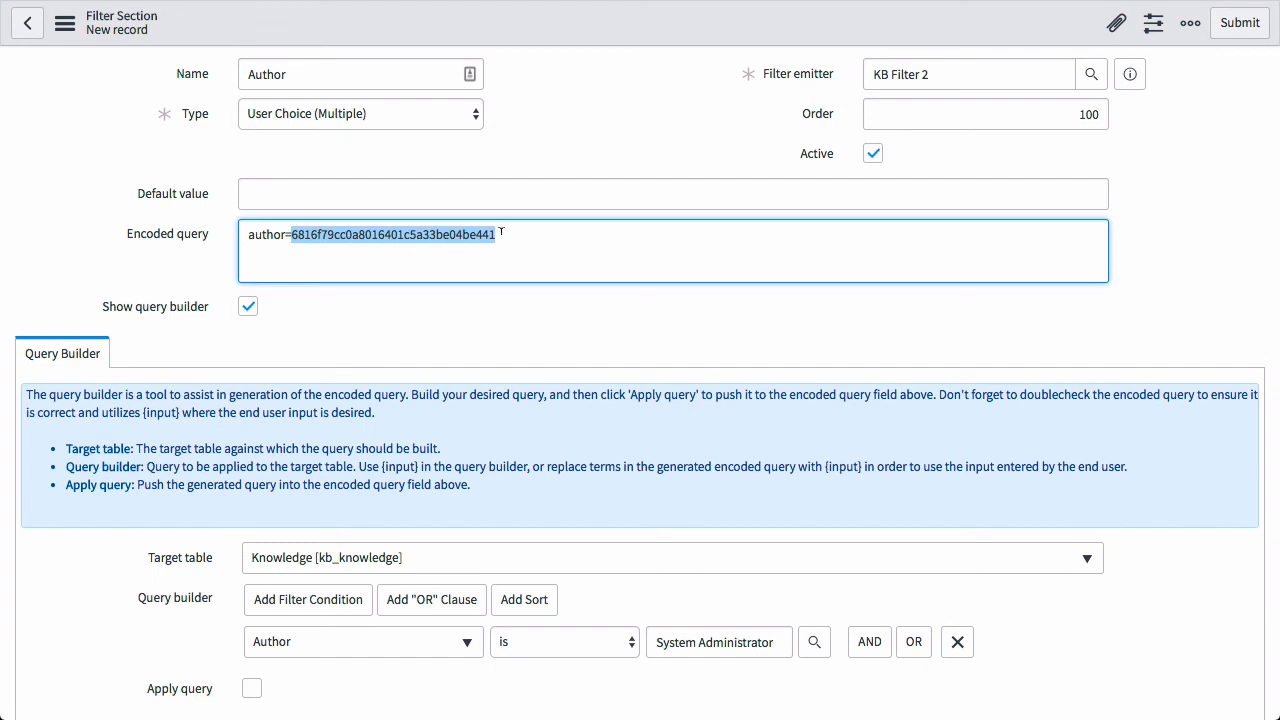
{"action": "key", "text": "BackSpace"}
{"action": "type", "text": "{input}"}
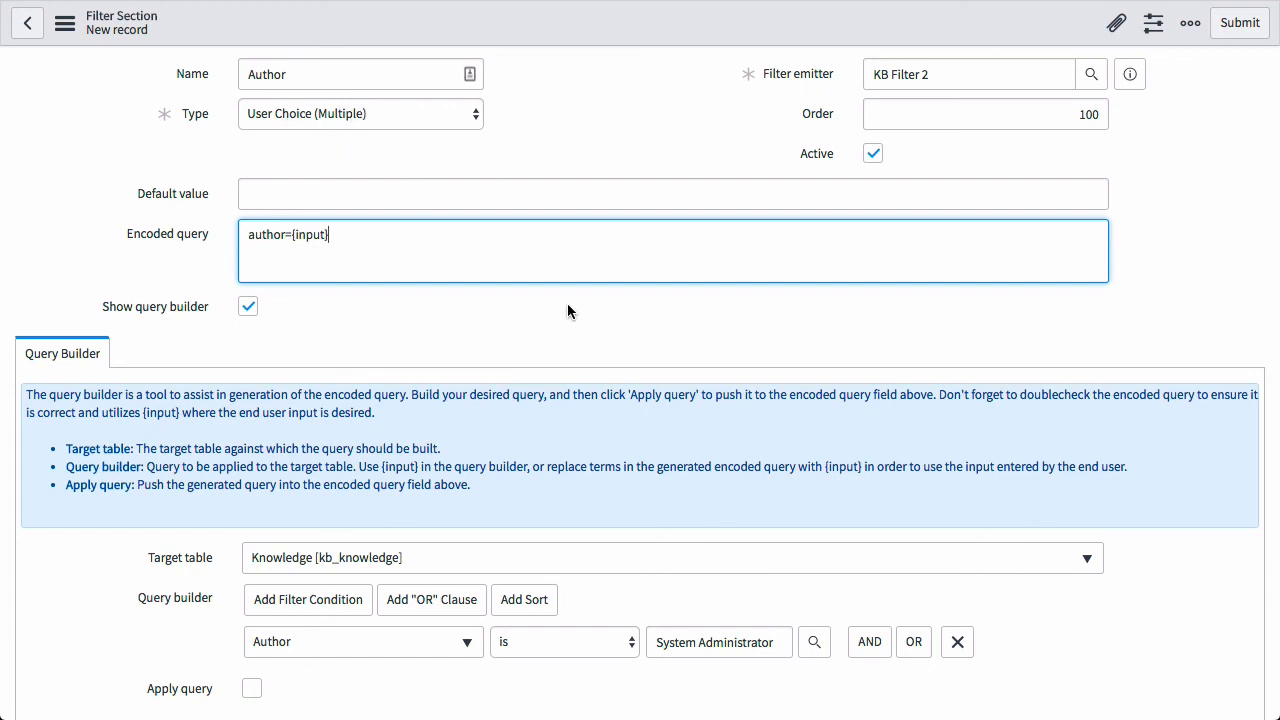
Change the operator in the encoded query so it reads authorIN{input}.
{"action": "left_click", "coordinate": [291, 234]}
{"action": "key", "text": "BackSpace"}
{"action": "type", "text": "IN"}
Set the Author section's order to 300 and submit the record.
{"action": "scroll", "coordinate": [580, 346], "scroll_direction": "up", "scroll_amount": 1}
{"action": "scroll", "coordinate": [580, 346], "scroll_direction": "up", "scroll_amount": 1}
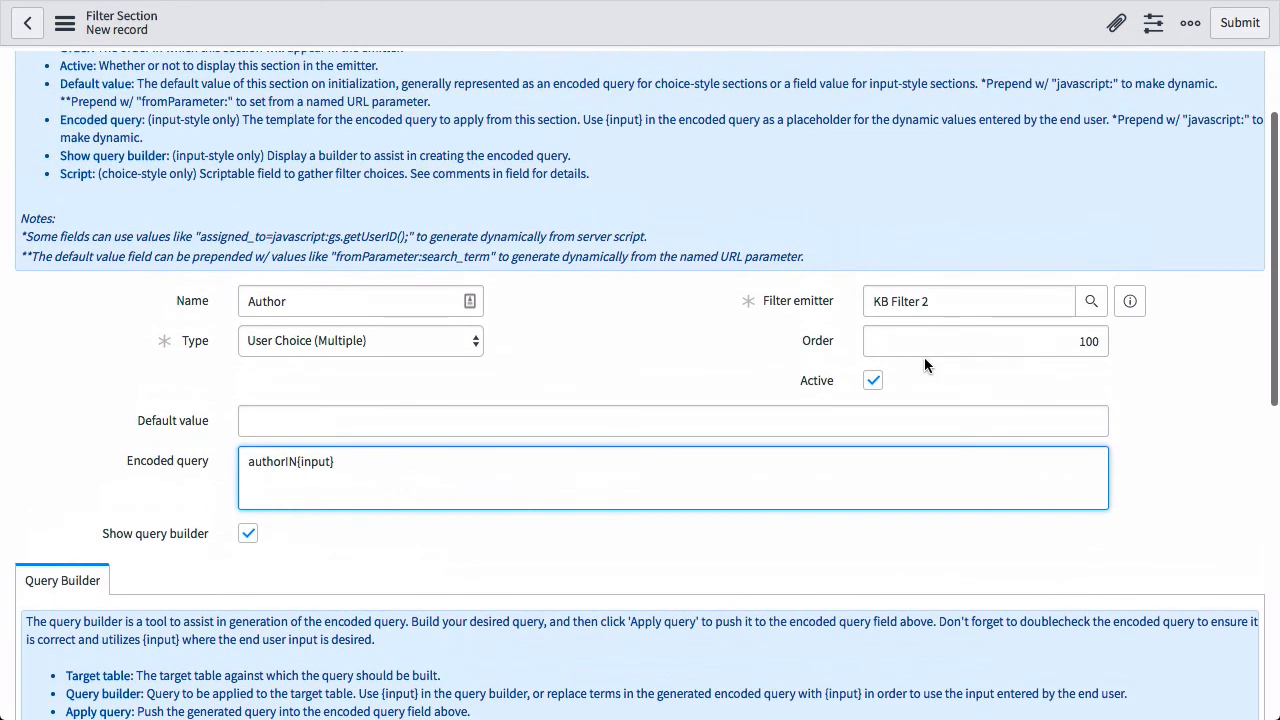
{"action": "double_click", "coordinate": [1087, 341]}
{"action": "type", "text": "300"}
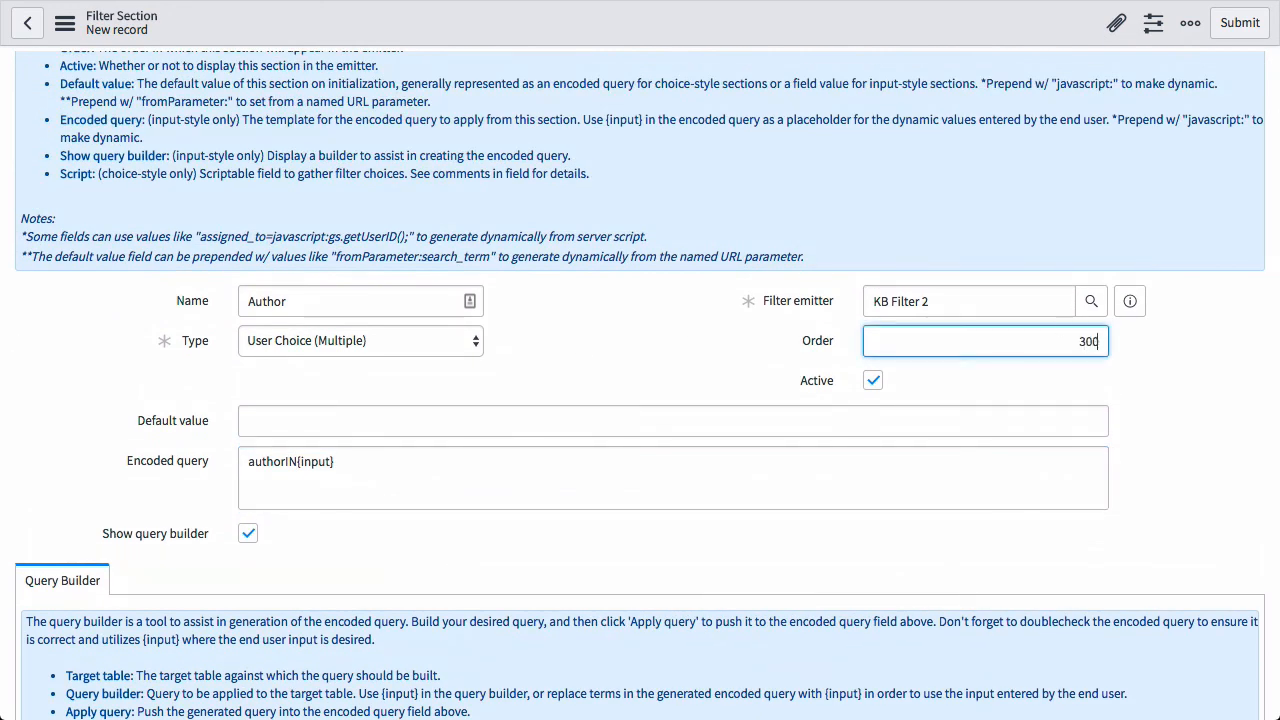
{"action": "left_click", "coordinate": [1238, 23]}
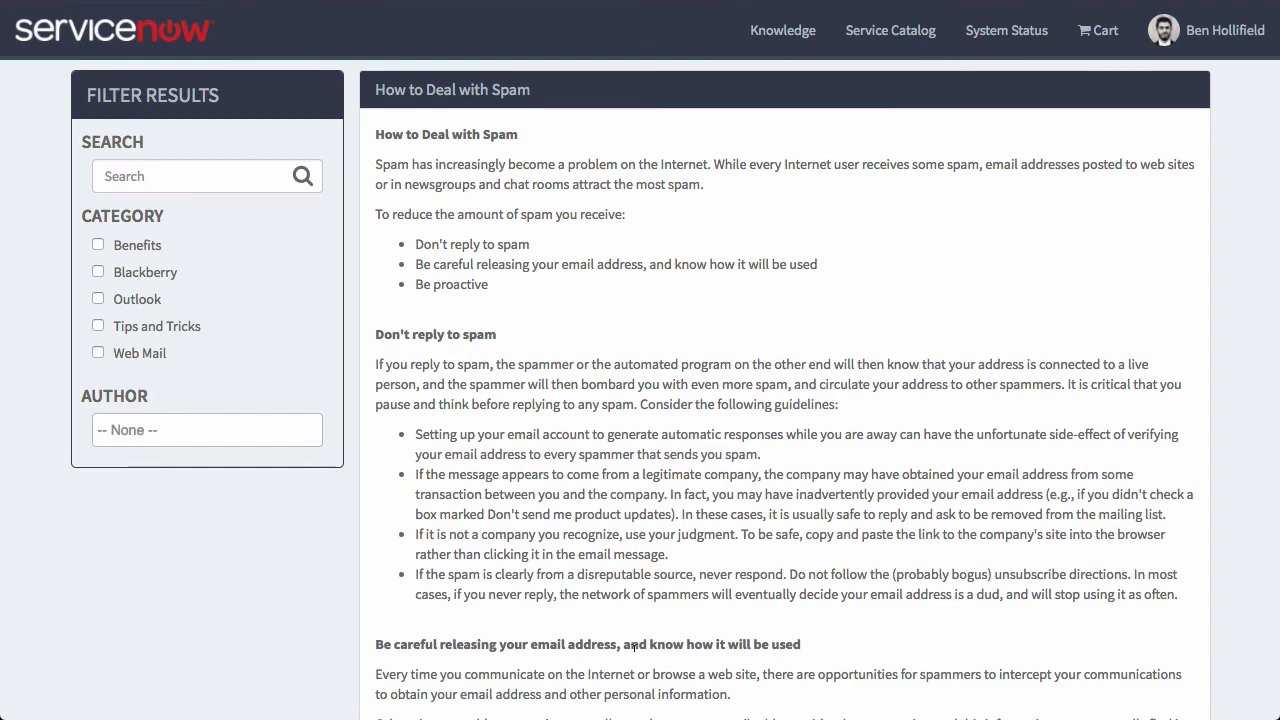
Test the Author filter on the portal page by choosing two authors, a user found by name and System Administrator.
{"action": "left_click", "coordinate": [170, 430]}
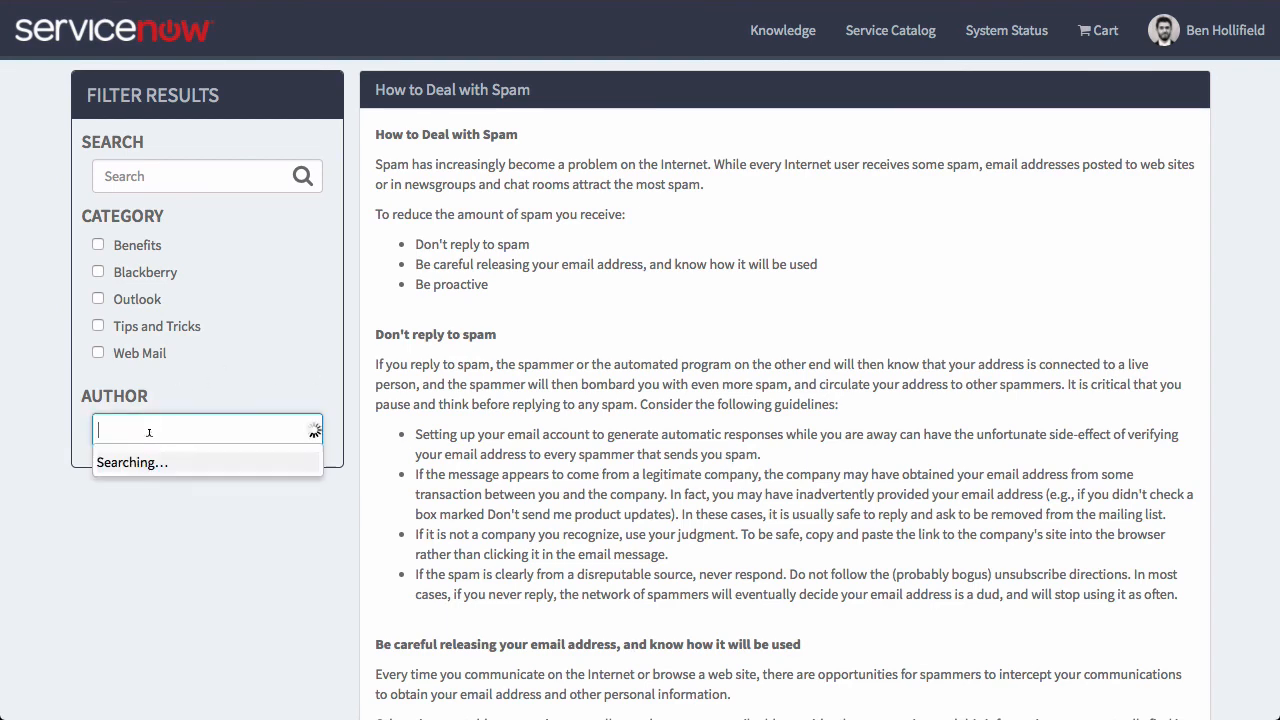
{"action": "type", "text": "way"}
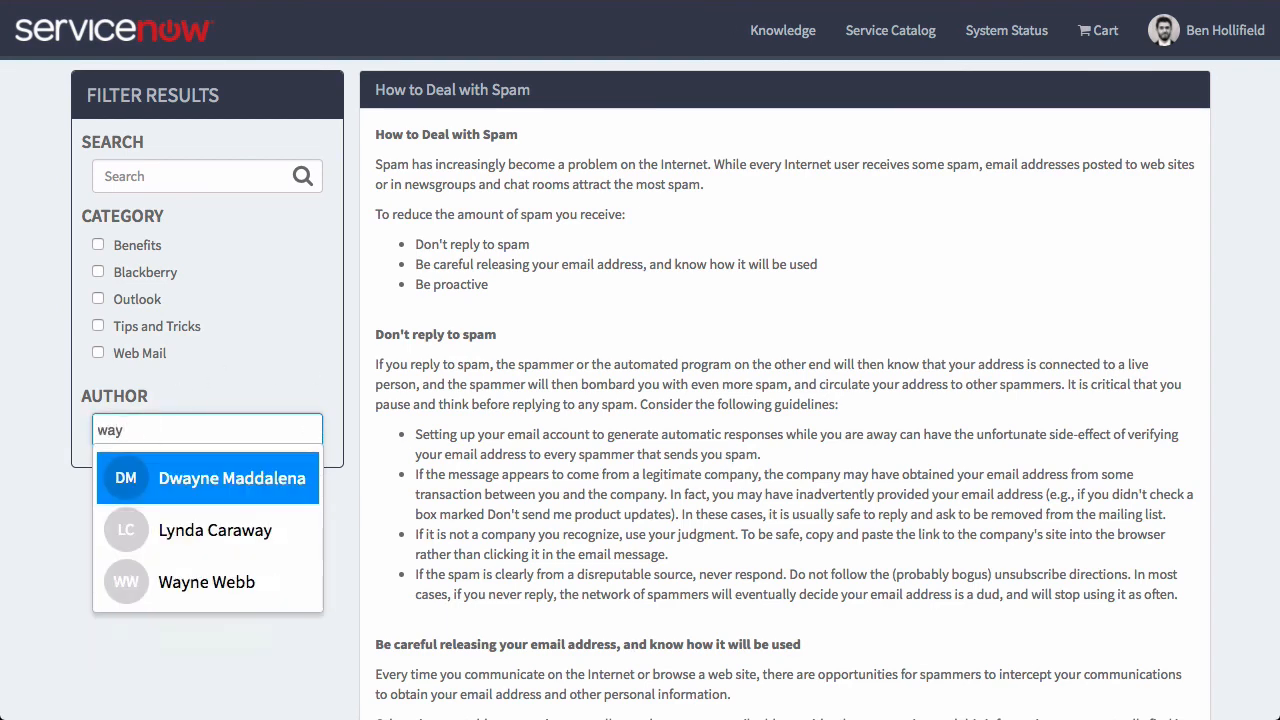
{"action": "key", "text": "Down"}
{"action": "key", "text": "Down"}
{"action": "key", "text": "Return"}
{"action": "type", "text": "s"}
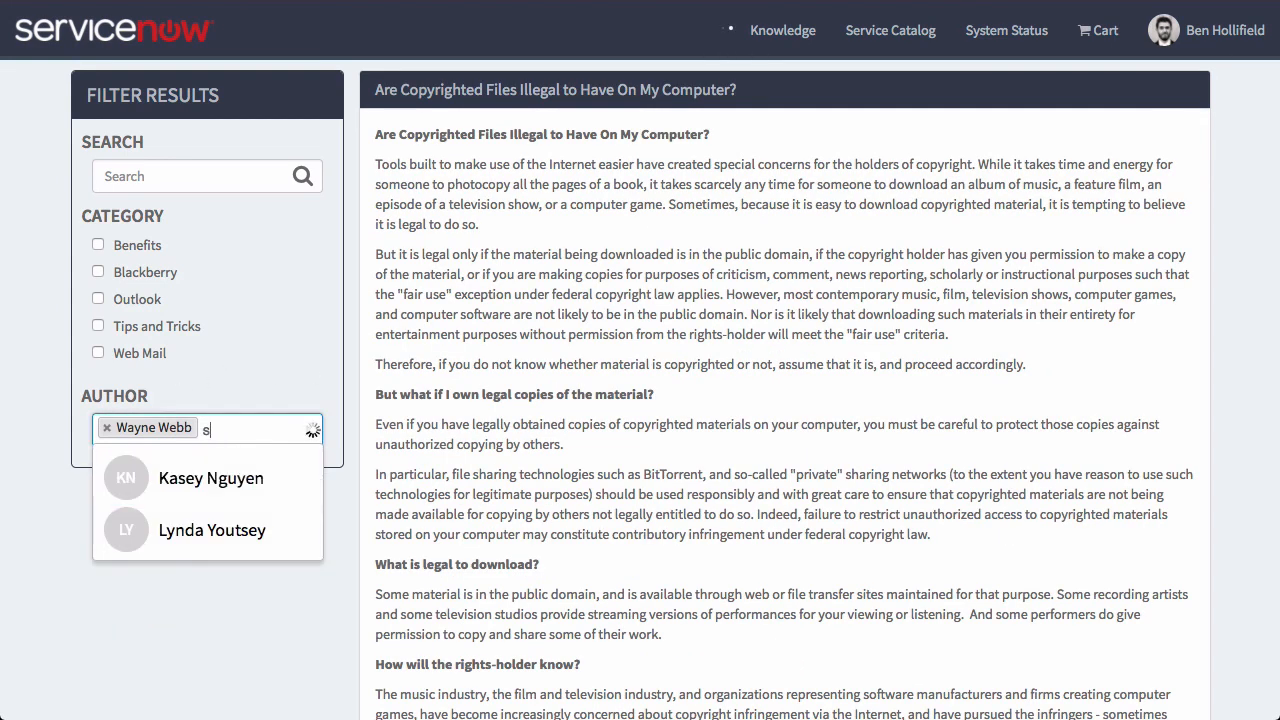
{"action": "type", "text": "y"}
{"action": "key", "text": "Down"}
{"action": "key", "text": "Return"}
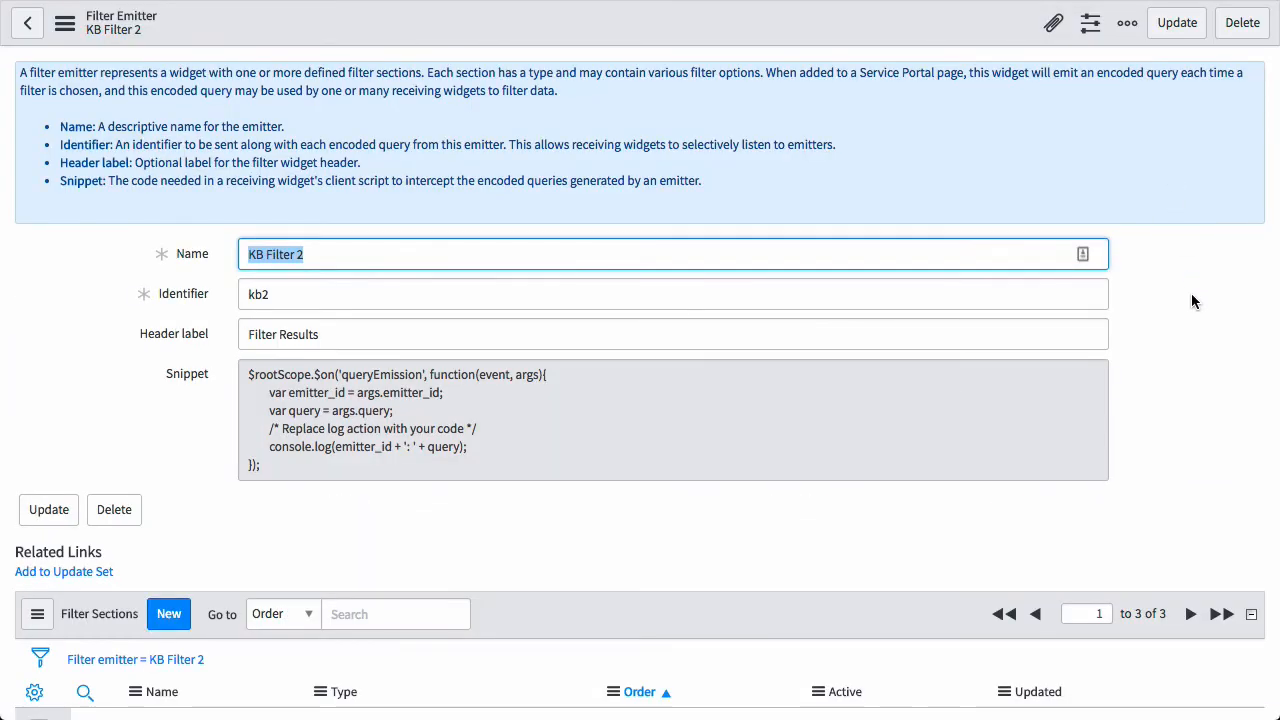
Open the Search filter section from the KB Filter 2 emitter record.
{"action": "scroll", "coordinate": [1191, 300], "scroll_direction": "down", "scroll_amount": 2}
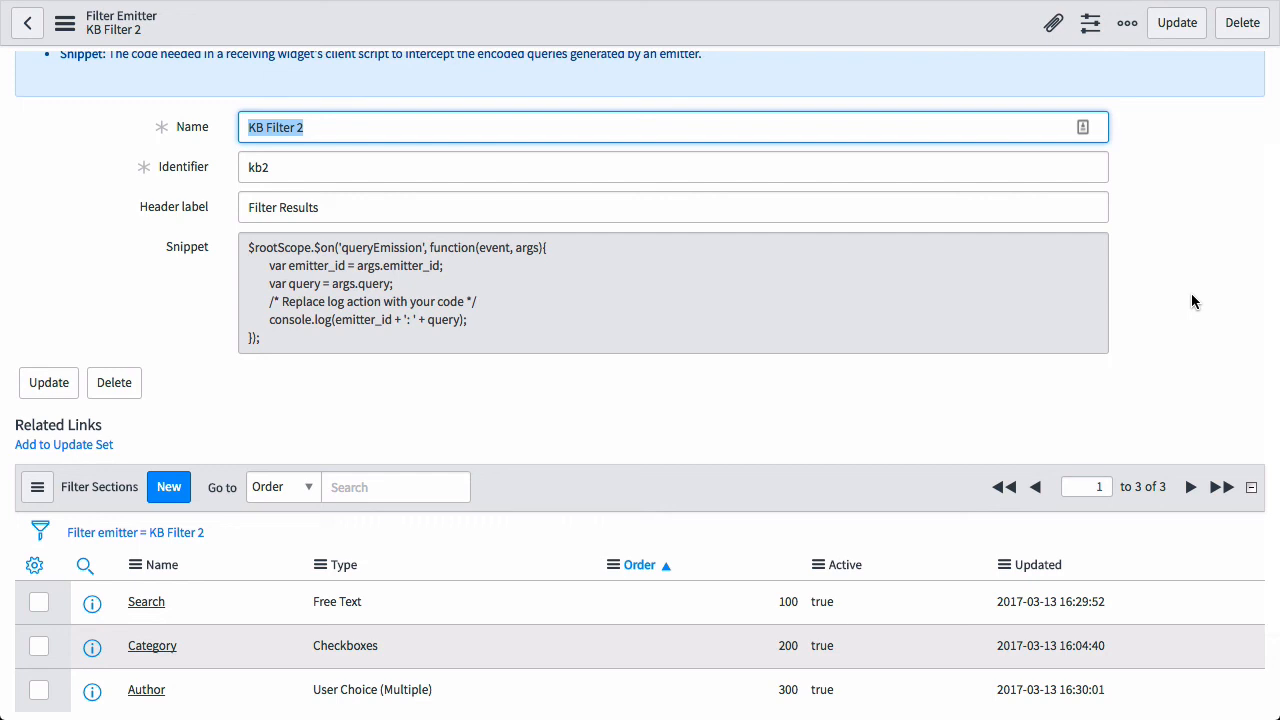
{"action": "scroll", "coordinate": [1193, 323], "scroll_direction": "down", "scroll_amount": 1}
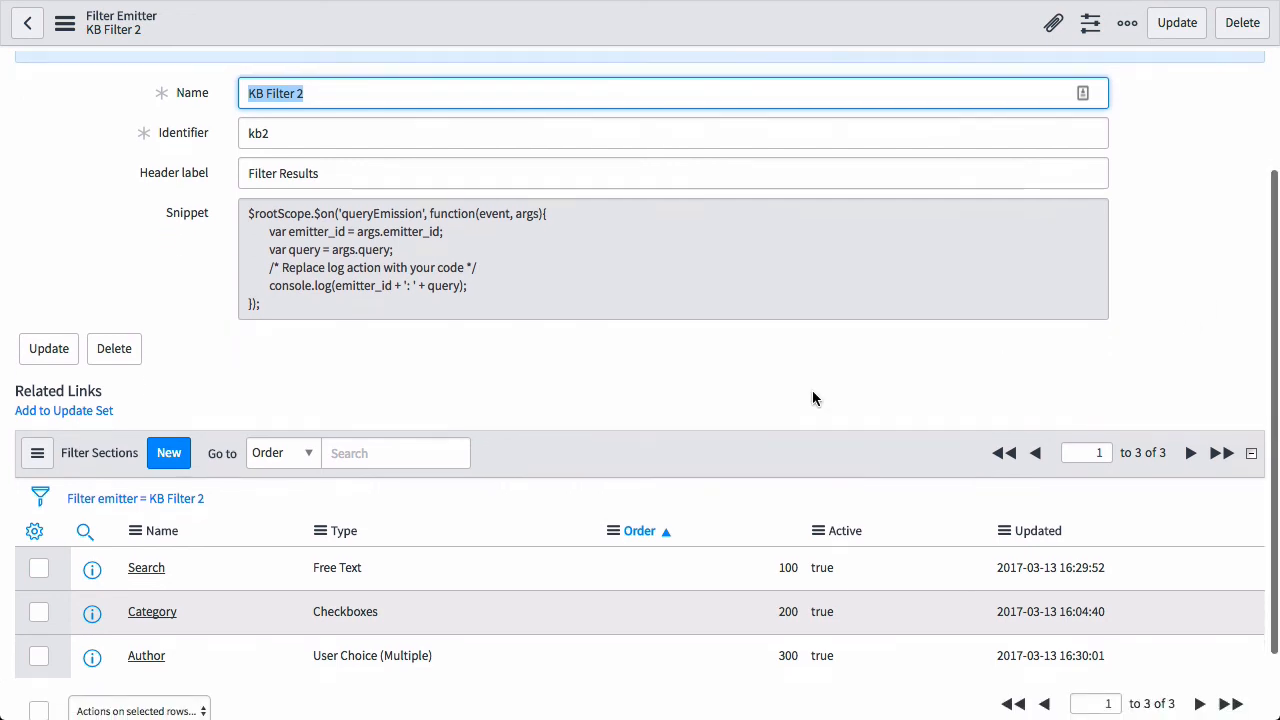
{"action": "left_click", "coordinate": [86, 578]}
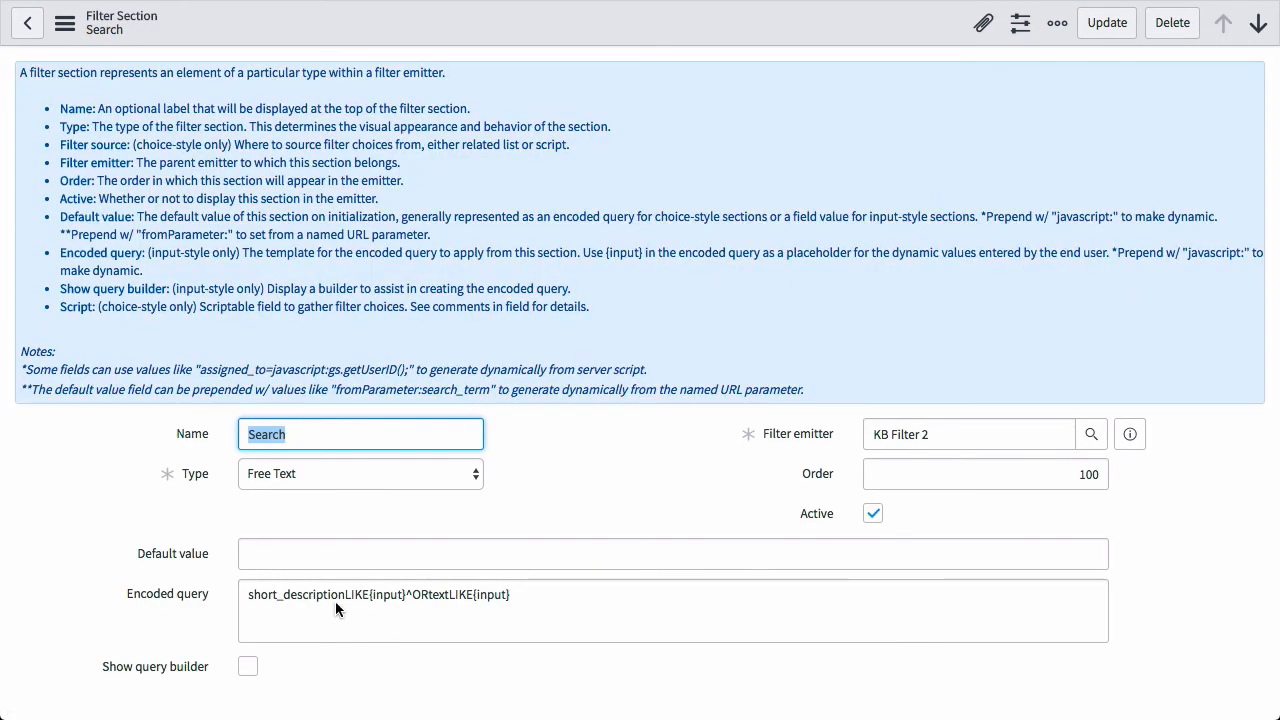
{"action": "left_click", "coordinate": [320, 550]}
{"action": "type", "text": "email"}
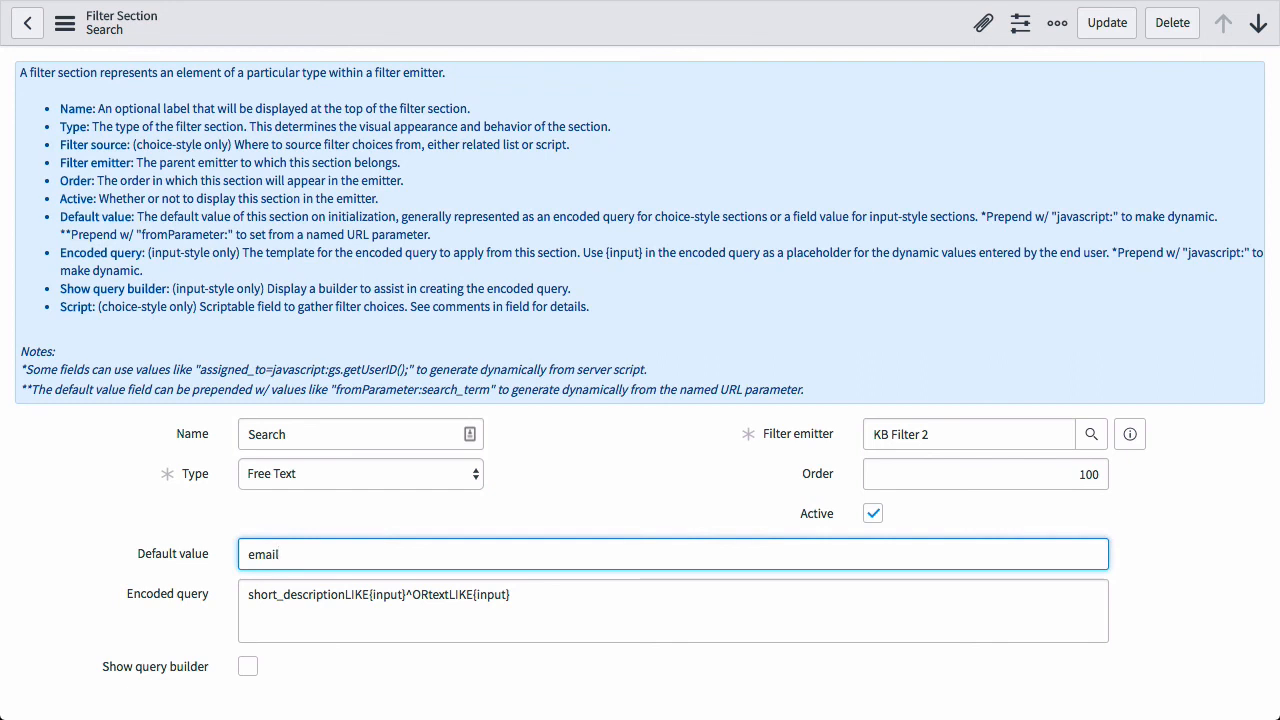
{"action": "key", "text": "BackSpace"}
{"action": "key", "text": "BackSpace"}
{"action": "key", "text": "BackSpace"}
{"action": "key", "text": "BackSpace"}
{"action": "key", "text": "BackSpace"}
Set the Search section's default value to fromParameter:search_term and update the record.
{"action": "type", "text": "fromParem"}
{"action": "key", "text": "BackSpace"}
{"action": "key", "text": "BackSpace"}
{"action": "type", "text": "ameter:search"}
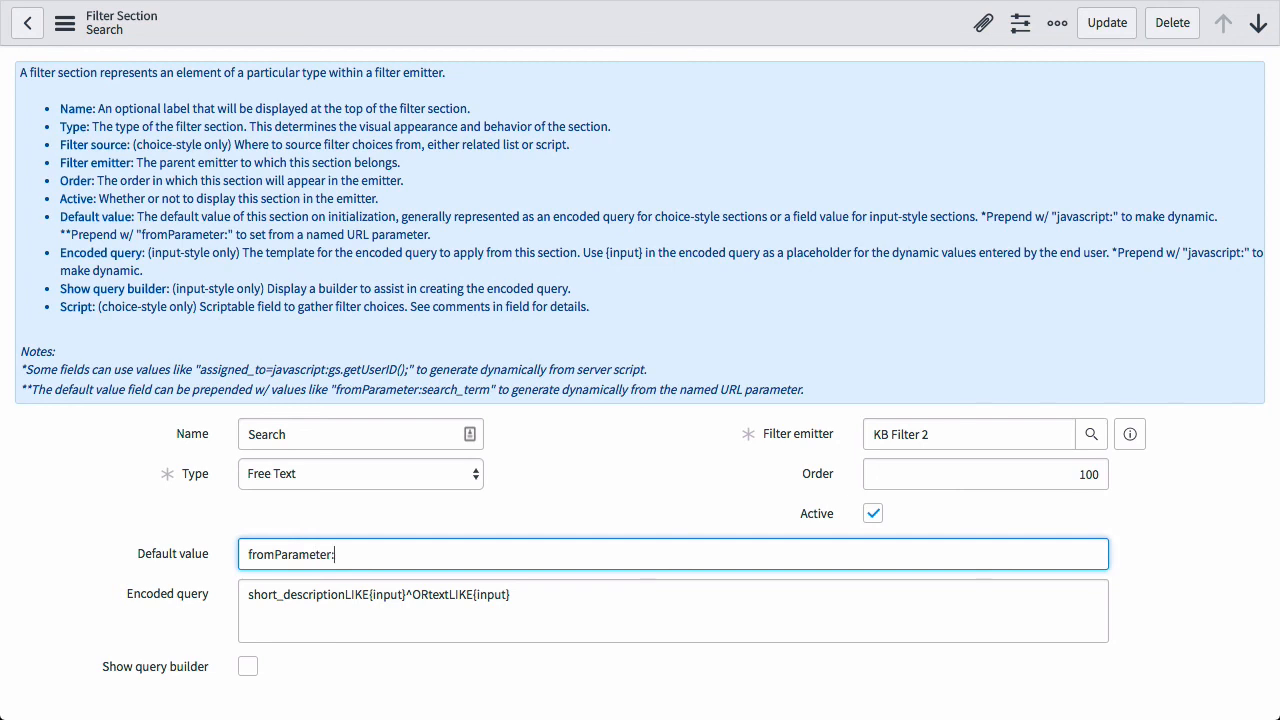
{"action": "type", "text": "_term"}
{"action": "left_click", "coordinate": [1107, 22]}
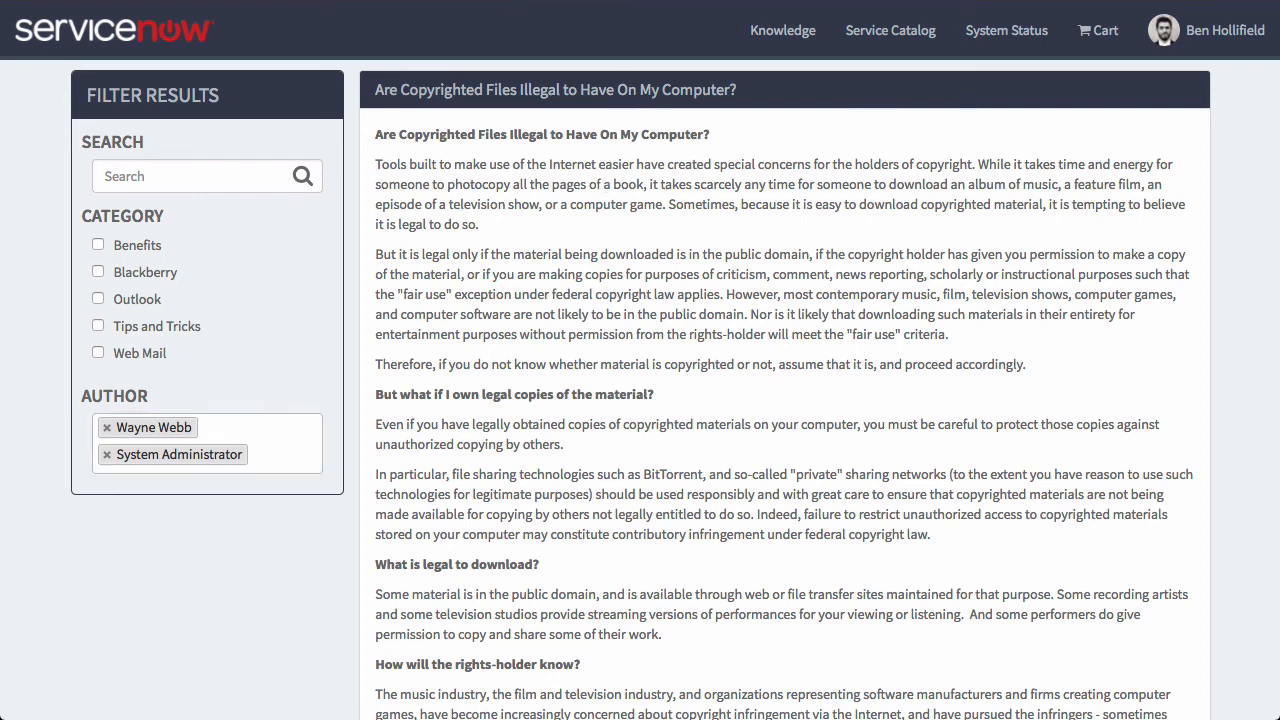
Load the portal page with the URL parameter search_term=eclipse to test the Search section's default value.
{"action": "type", "text": "&"}
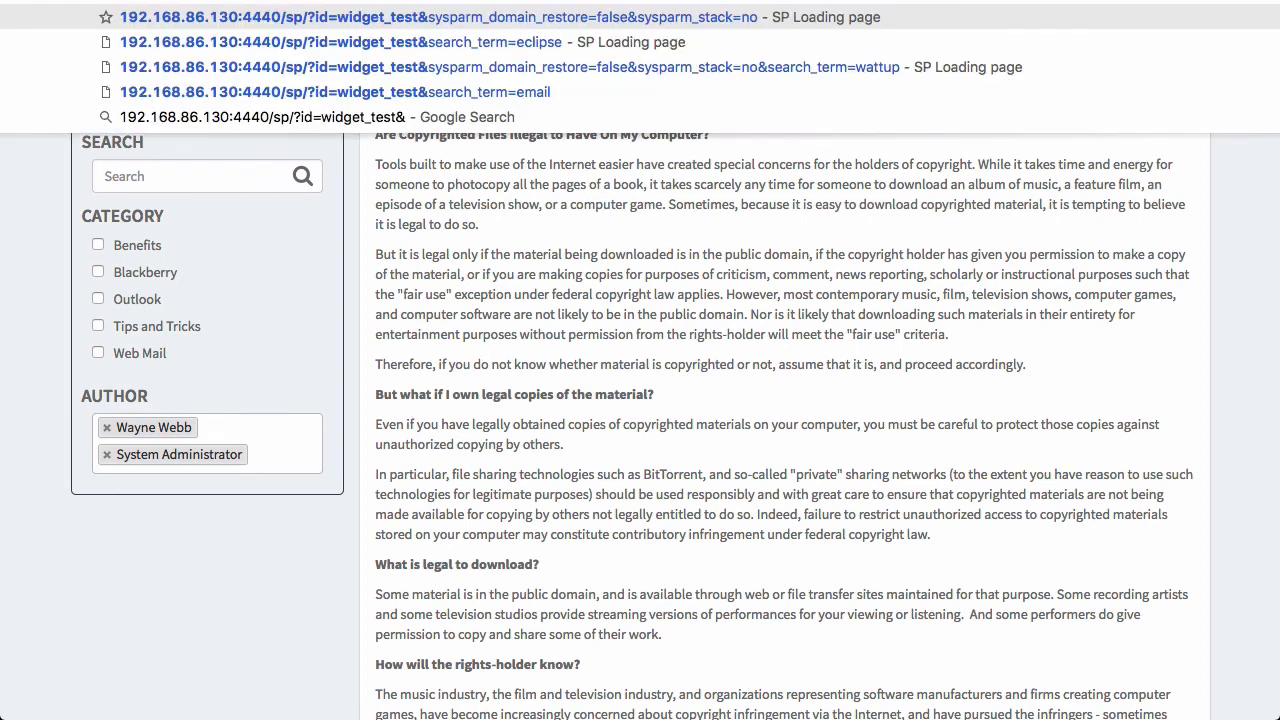
{"action": "type", "text": "search_term"}
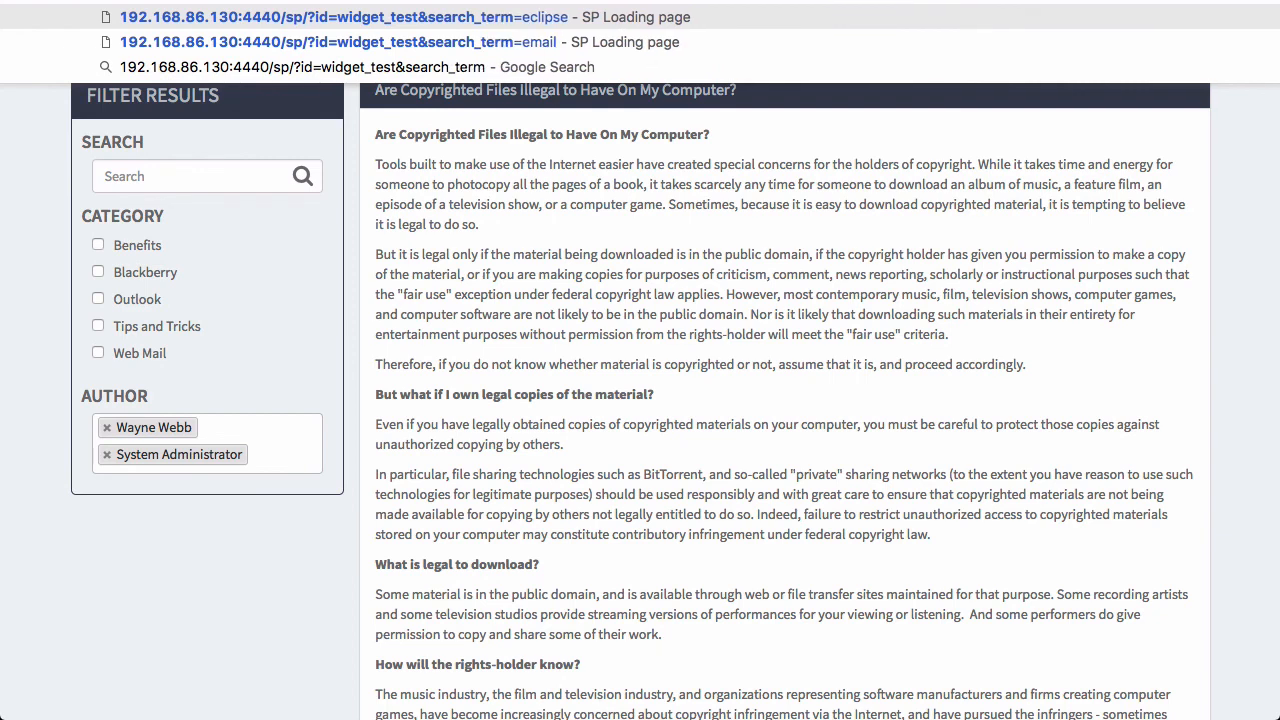
{"action": "type", "text": "=eclipse"}
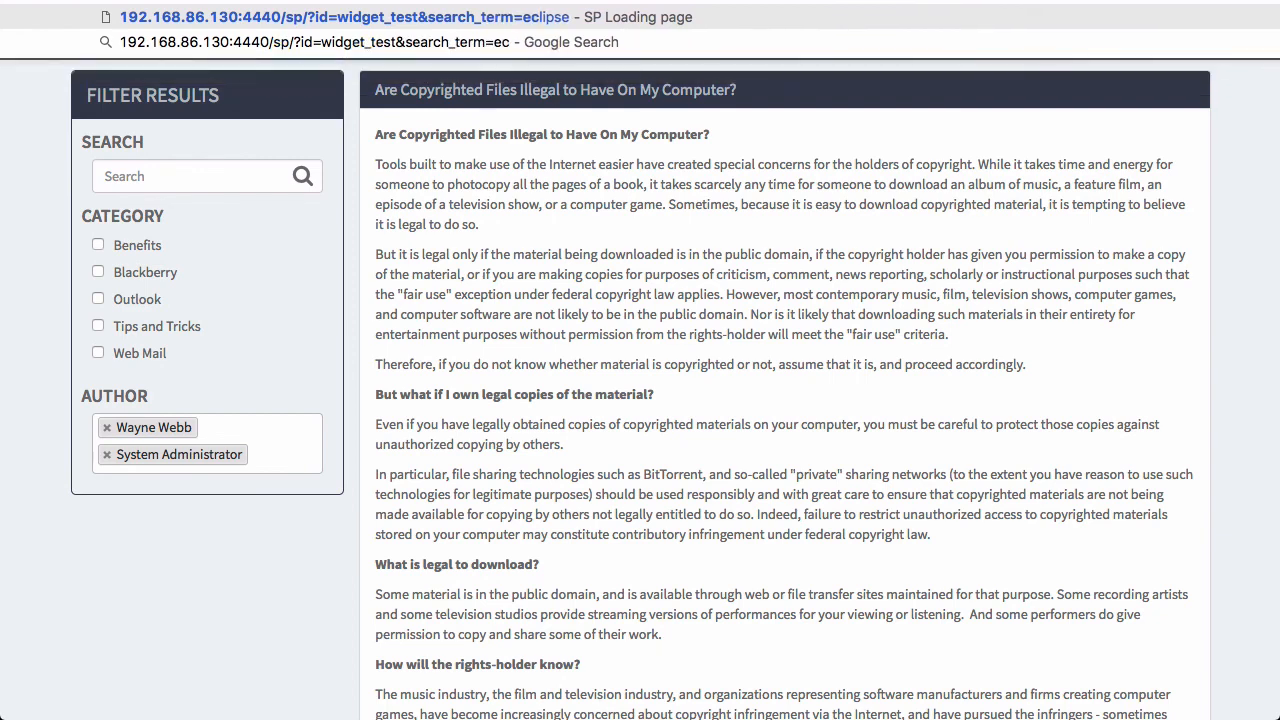
{"action": "key", "text": "Return"}
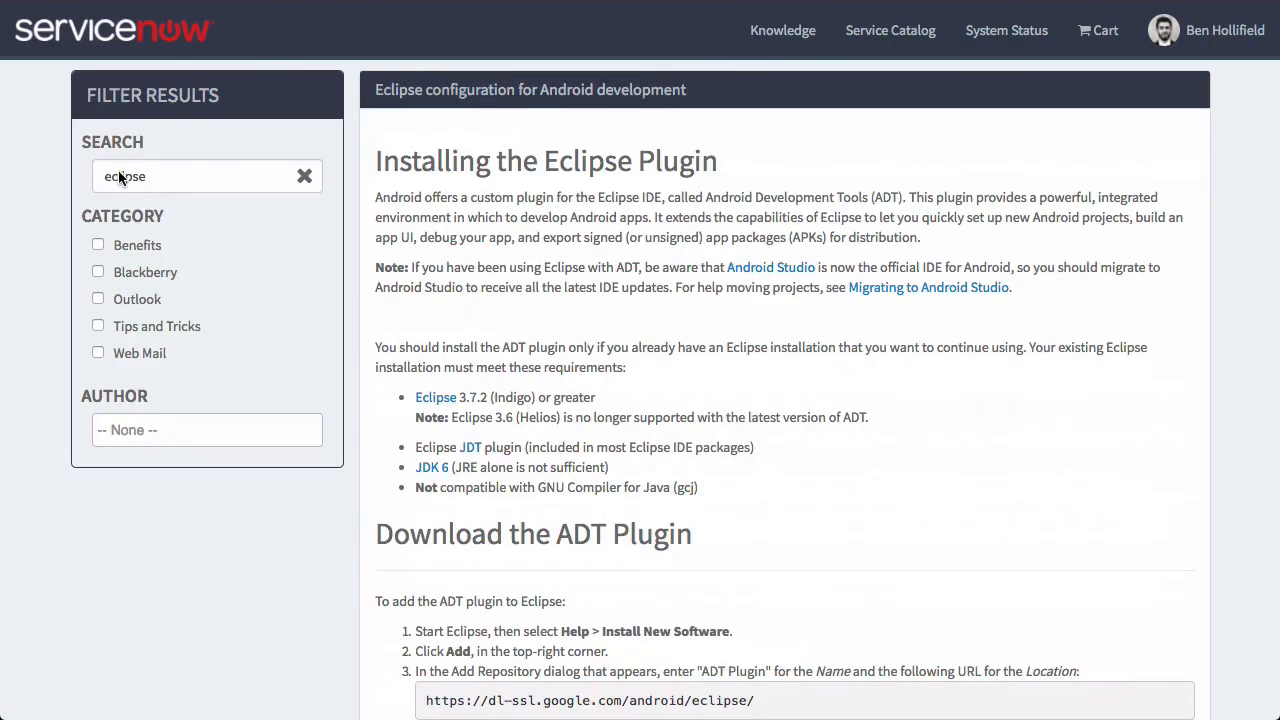
Turn the Outlook category filter on and off again, and clear the search term.
{"action": "left_click", "coordinate": [98, 298]}
{"action": "left_click", "coordinate": [98, 298]}
{"action": "left_click", "coordinate": [302, 180]}
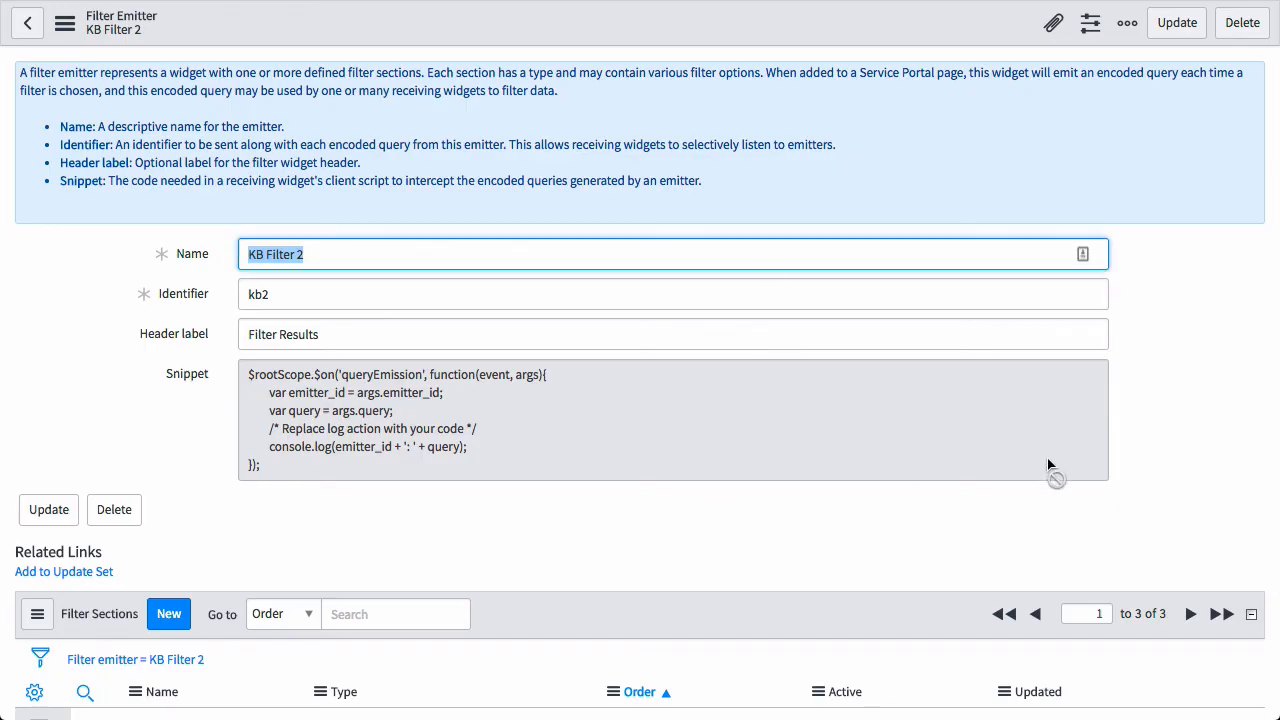
Open the Author filter section, set its default value to javascript:gs.getUserID(), and update the record.
{"action": "scroll", "coordinate": [1080, 464], "scroll_direction": "down", "scroll_amount": 4}
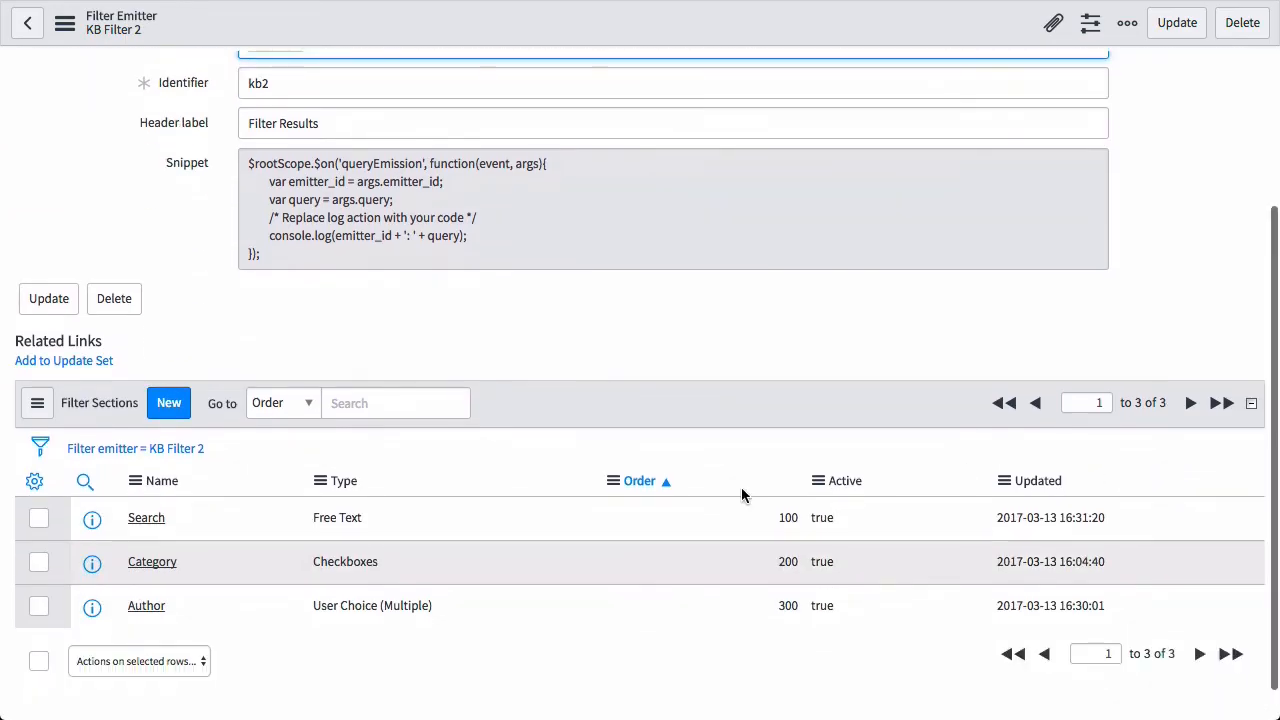
{"action": "left_click", "coordinate": [93, 609]}
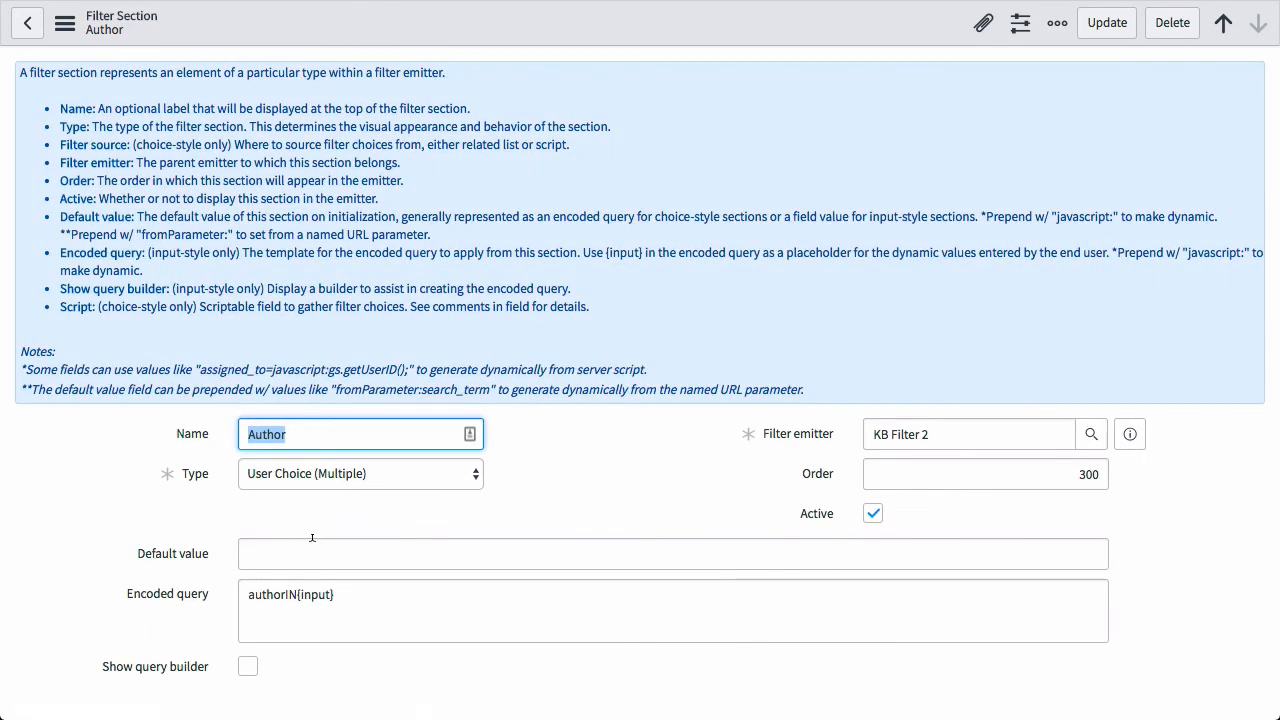
{"action": "left_click", "coordinate": [312, 540]}
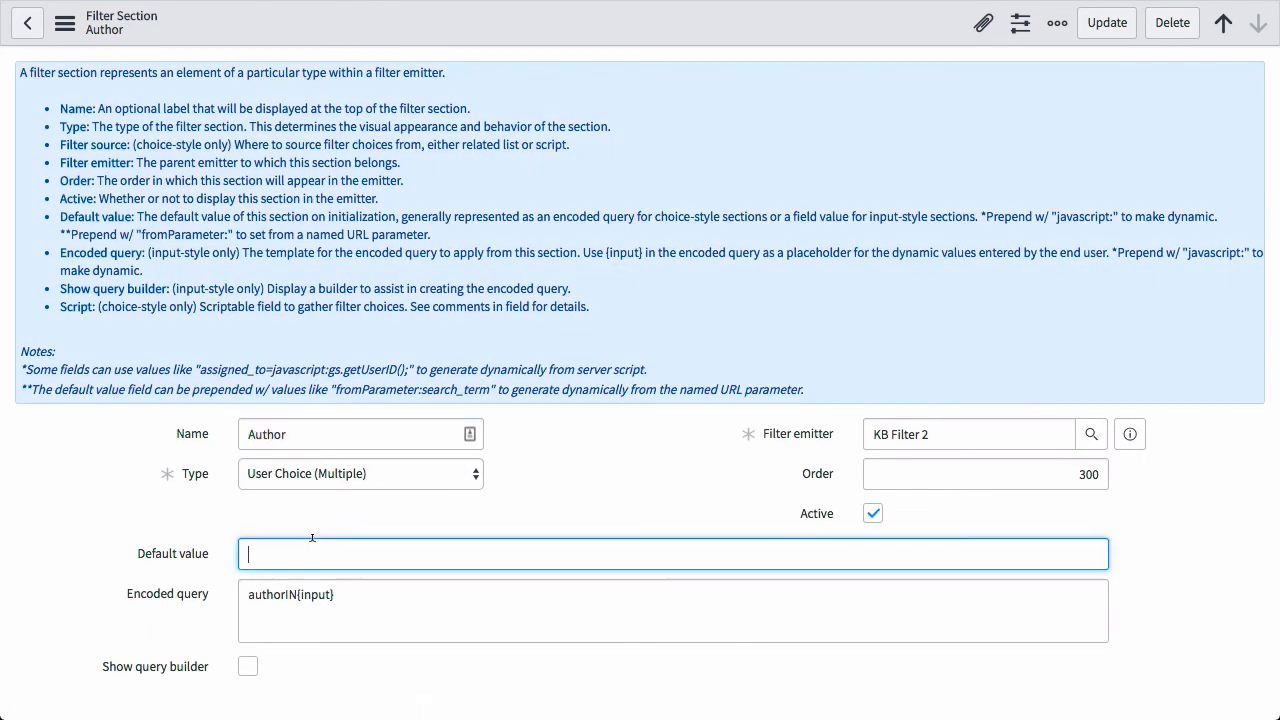
{"action": "type", "text": "javascript:gs.g"}
{"action": "type", "text": "serID()"}
{"action": "left_click", "coordinate": [1105, 23]}
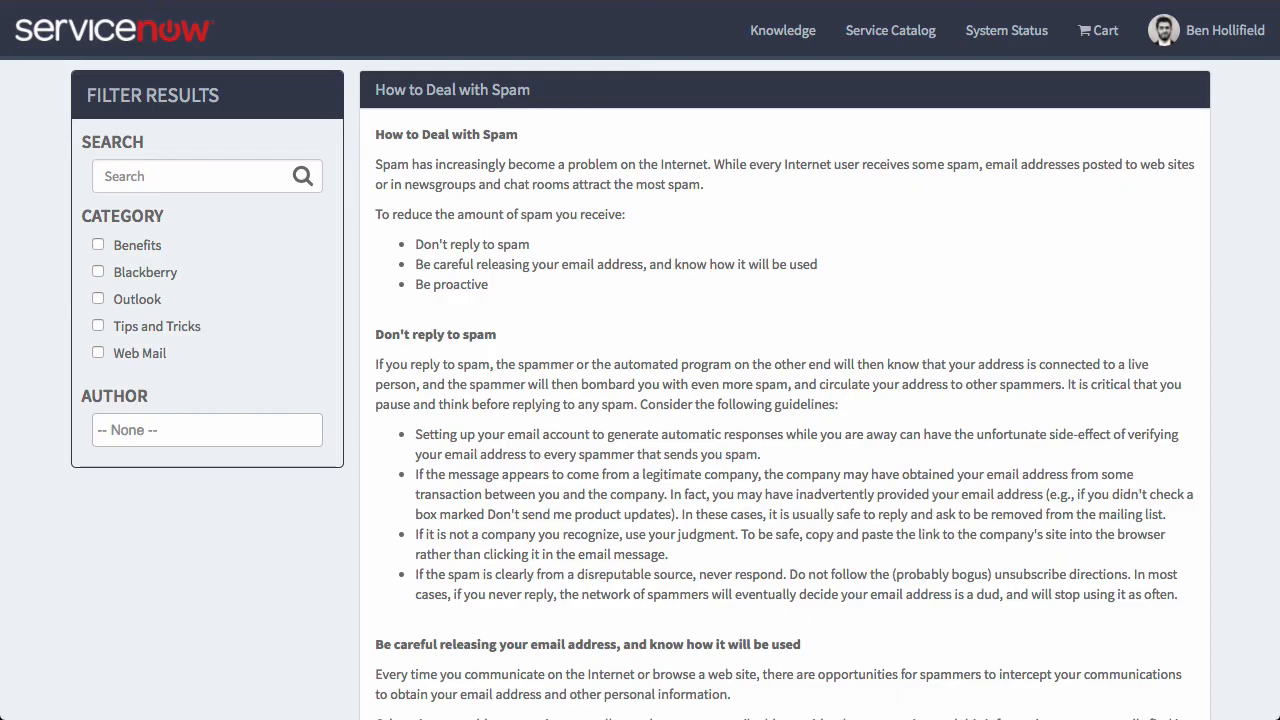
Reload the portal page to check the Author section's default value, and look over the KB Filter 2 record.
{"action": "key", "text": "ctrl+r"}
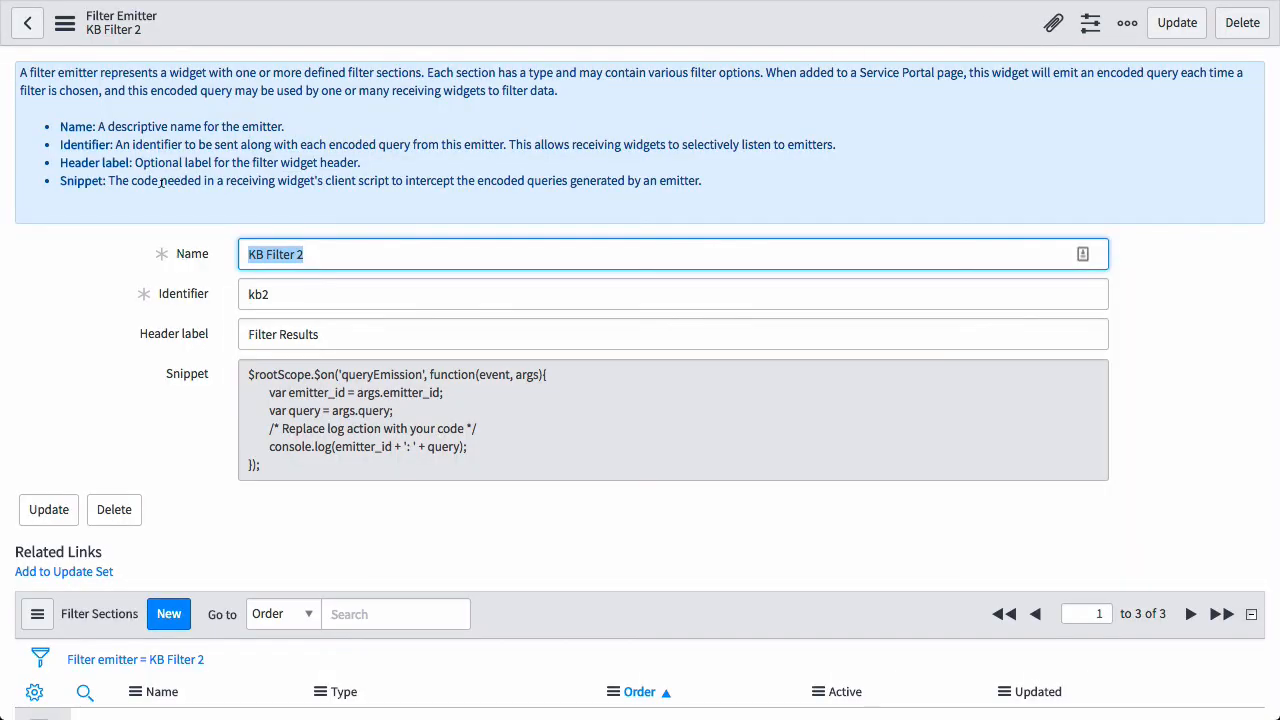
{"action": "scroll", "coordinate": [1008, 482], "scroll_direction": "down", "scroll_amount": 2}
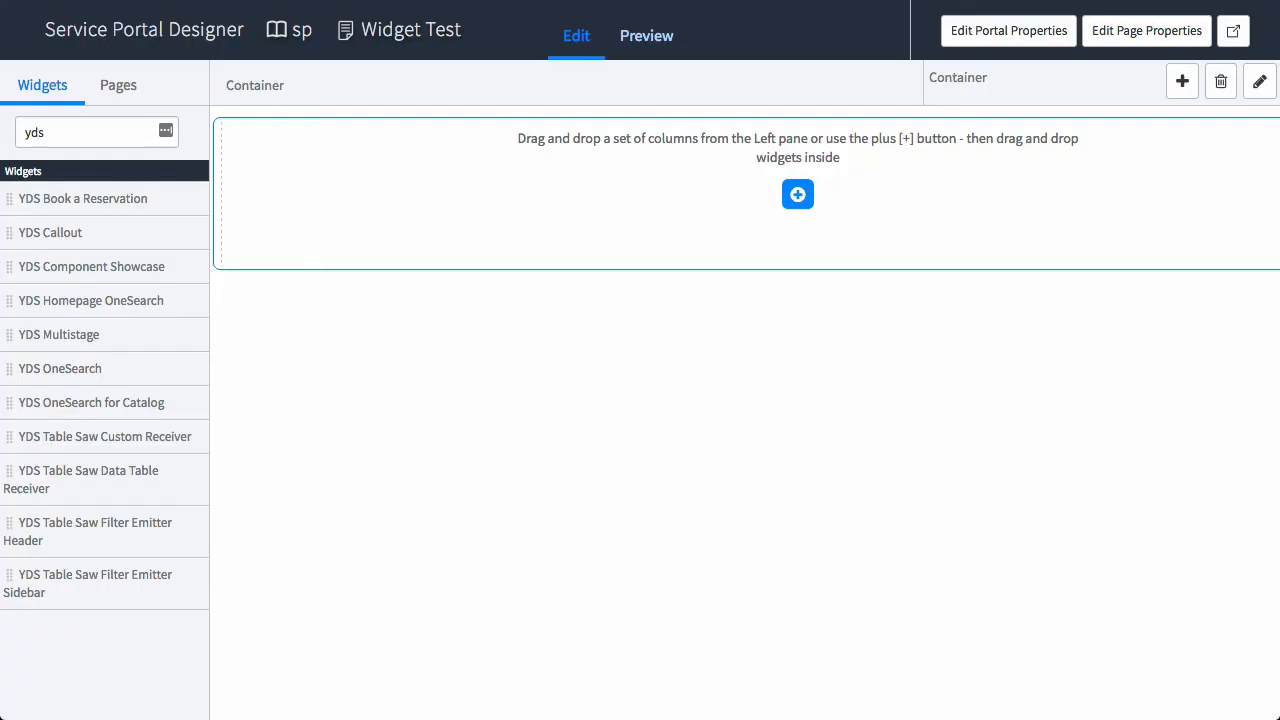
Add a full-width 12-column row to the Widget Test container and place the YDS Table Saw Data Table Receiver in it.
{"action": "left_click", "coordinate": [782, 382]}
{"action": "left_click", "coordinate": [799, 195]}
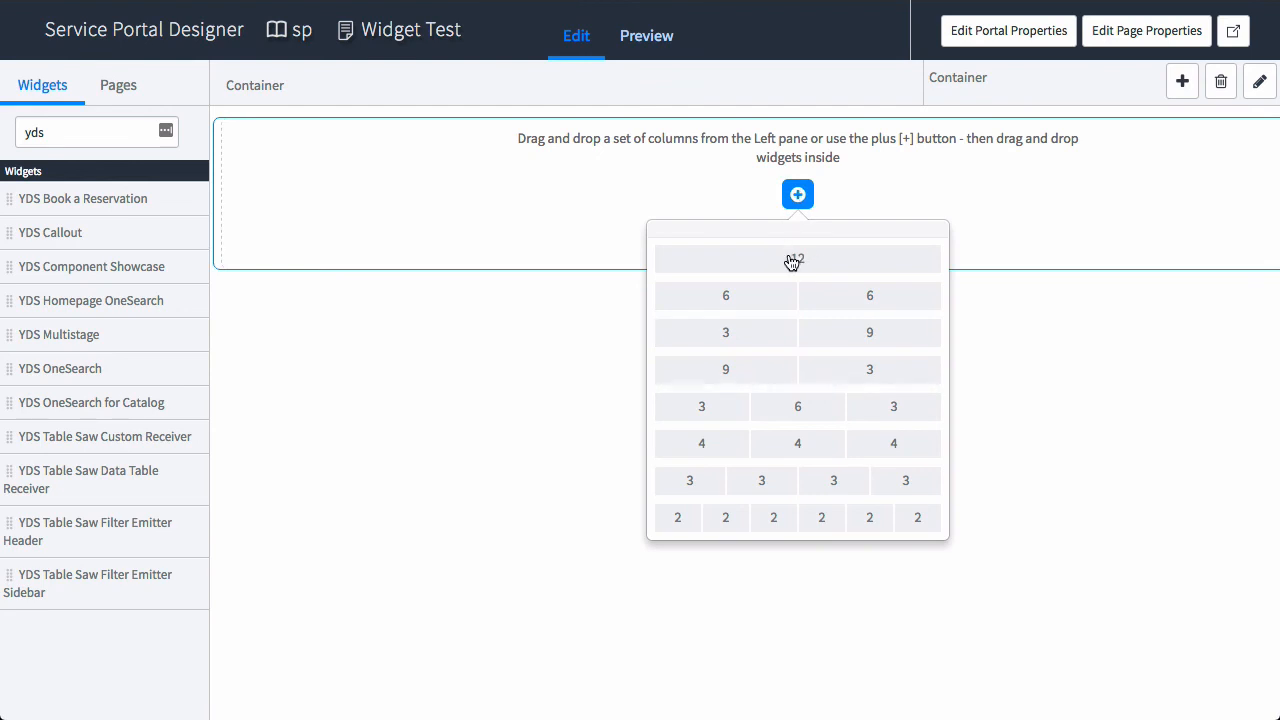
{"action": "left_click", "coordinate": [791, 260]}
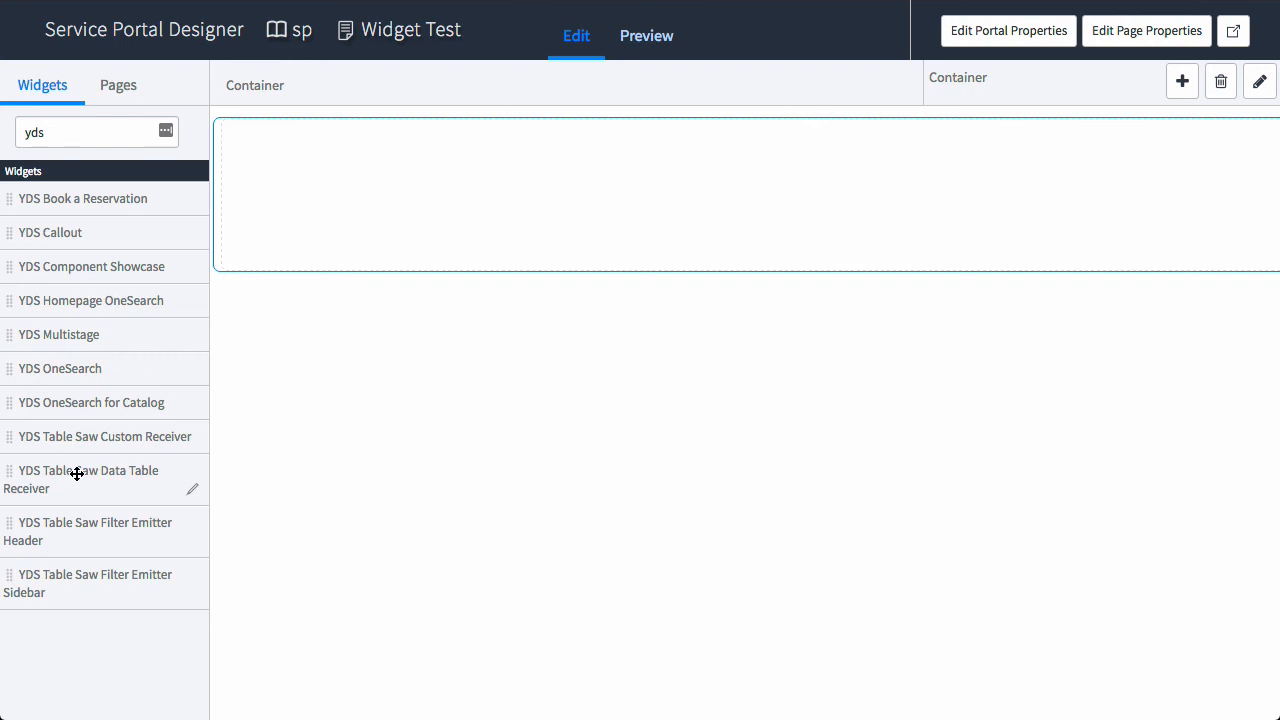
{"action": "left_click_drag", "start_coordinate": [77, 473], "coordinate": [866, 194]}
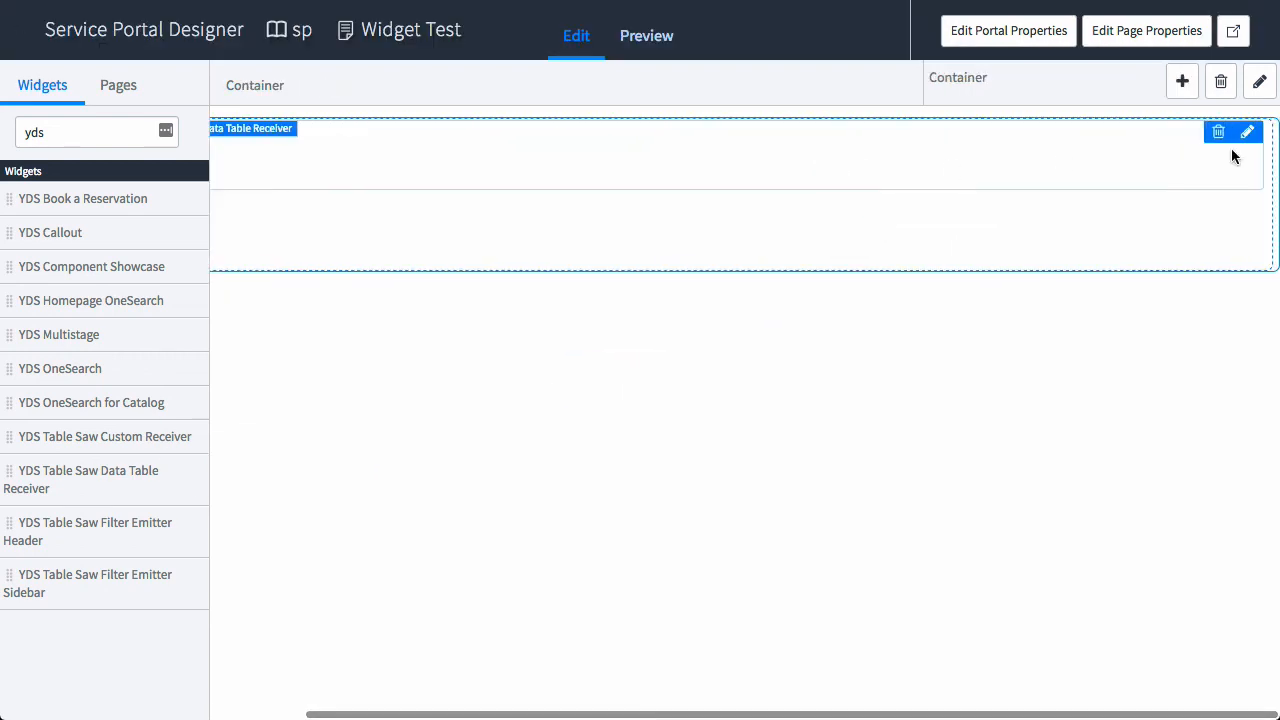
Open the data table receiver's options and set the title to Knowledge and the table to Knowledge [kb_knowledge].
{"action": "left_click", "coordinate": [1249, 134]}
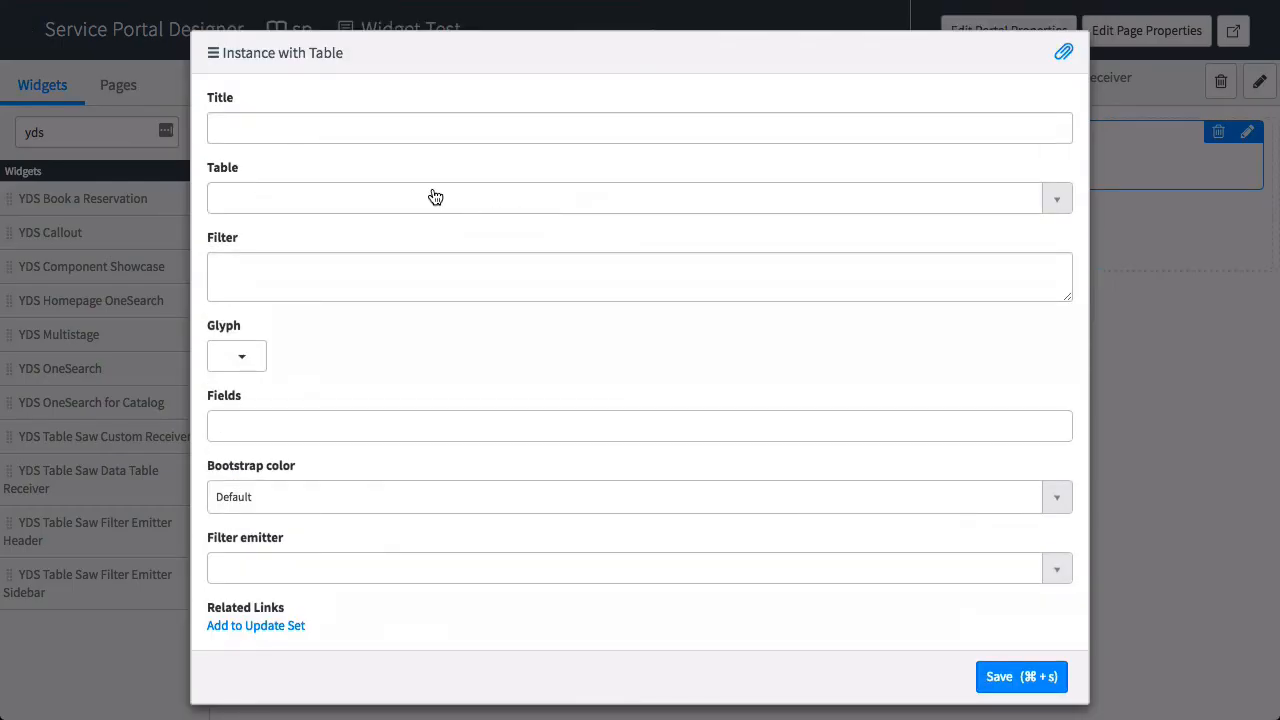
{"action": "left_click", "coordinate": [354, 122]}
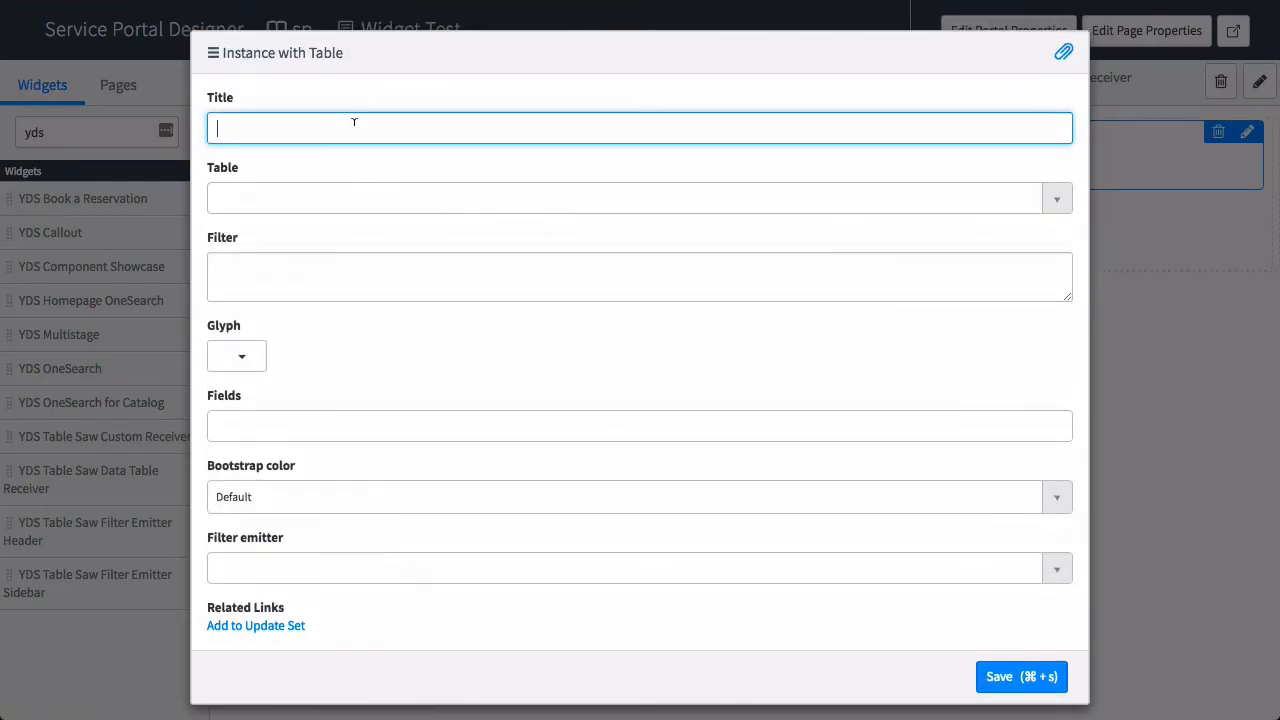
{"action": "type", "text": "Knowledge"}
{"action": "key", "text": "Tab"}
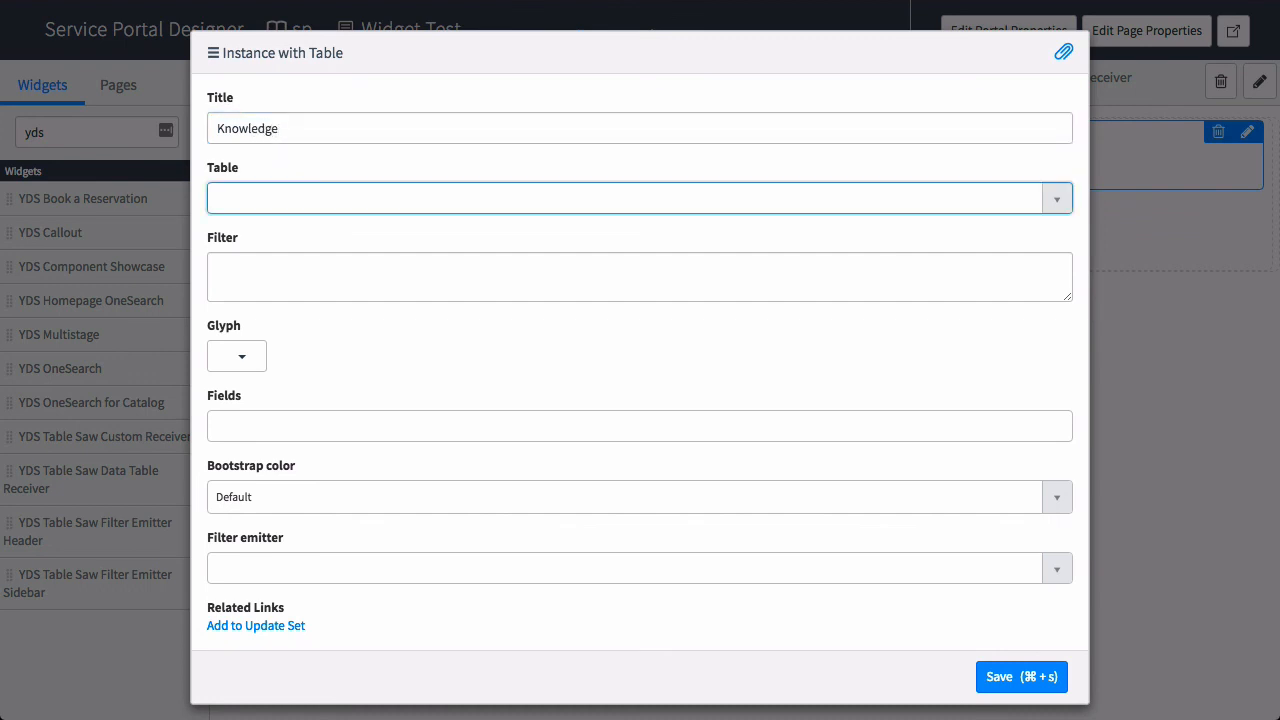
{"action": "type", "text": "kb_kno"}
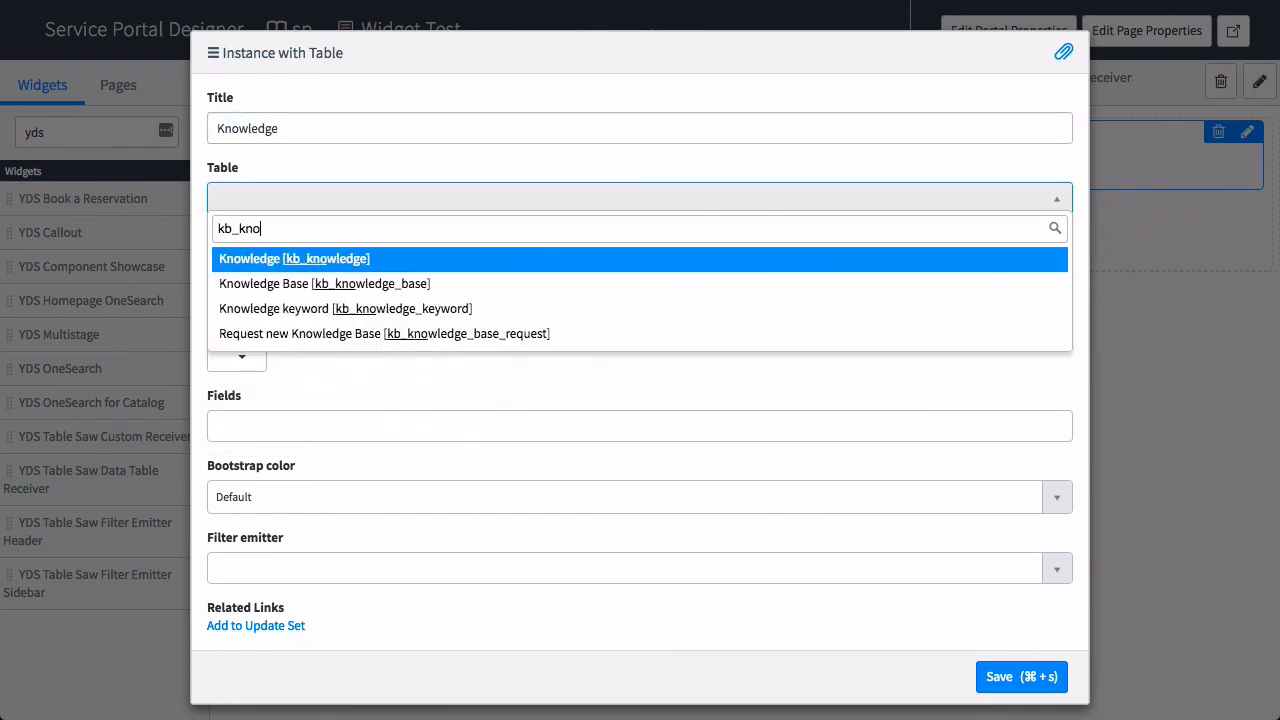
{"action": "key", "text": "Return"}
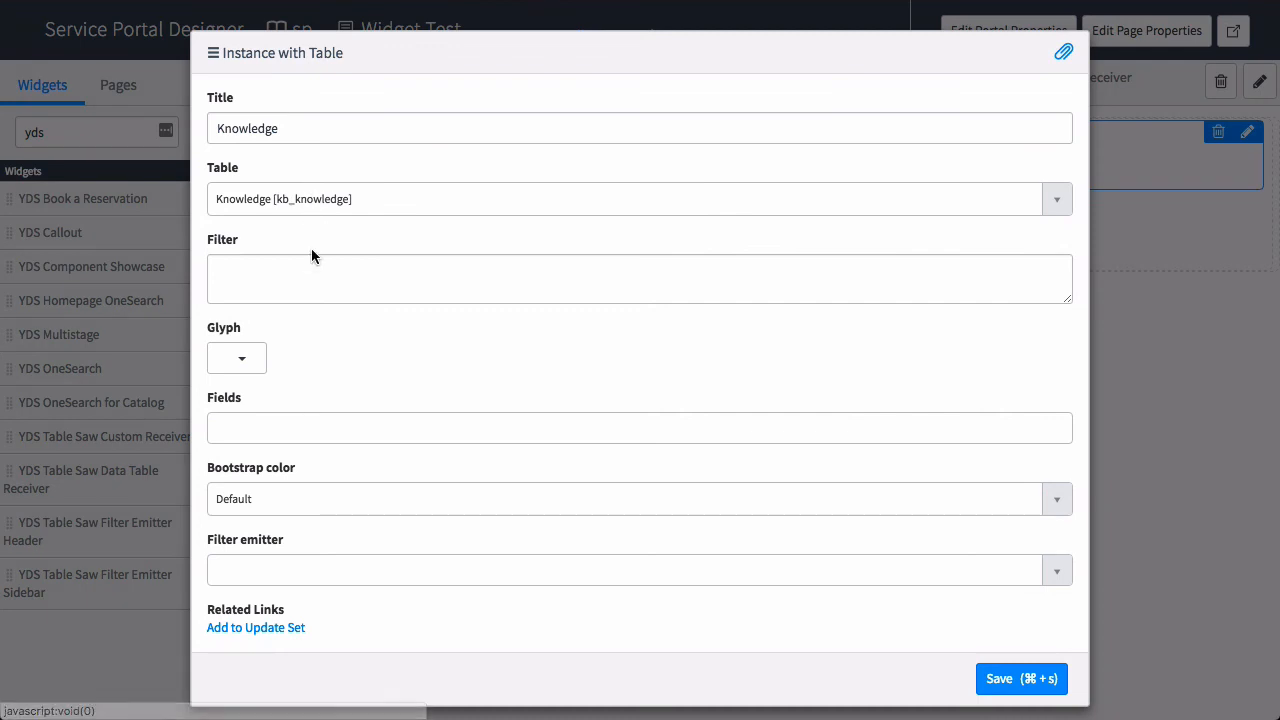
Add the fields short_description, author and published to the Knowledge data table receiver and save its options.
{"action": "left_click", "coordinate": [280, 420]}
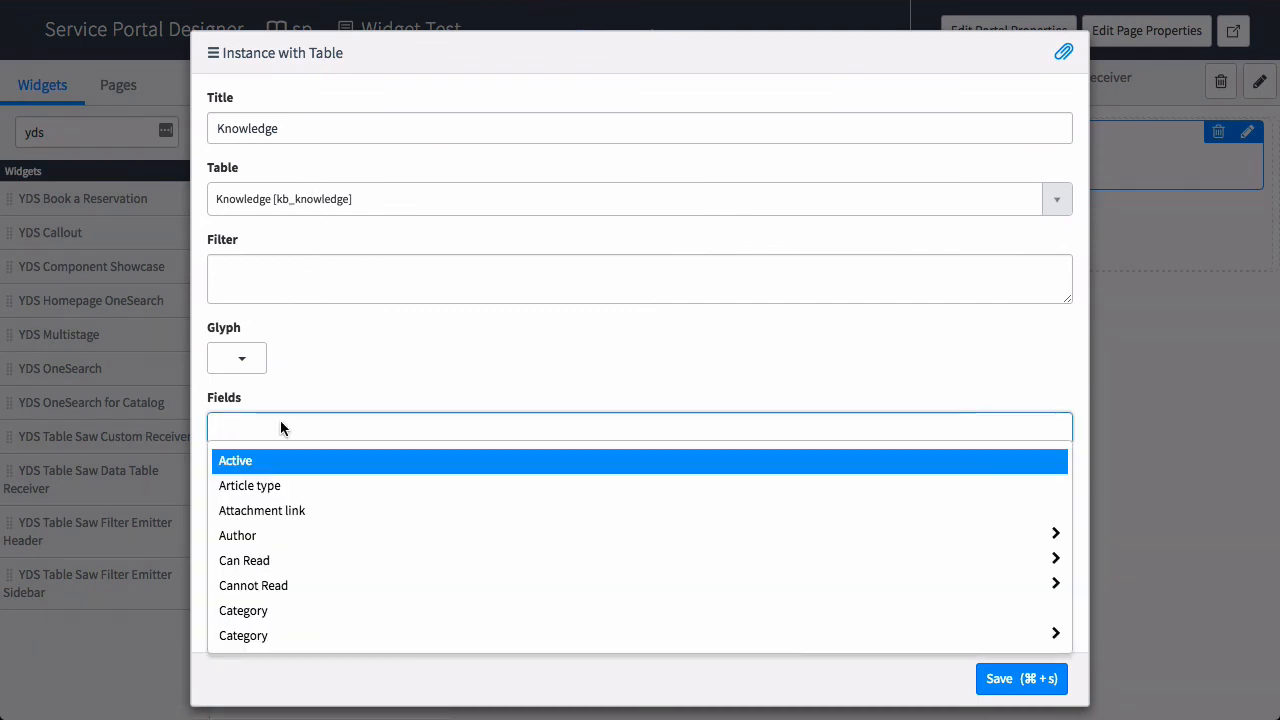
{"action": "type", "text": "shor"}
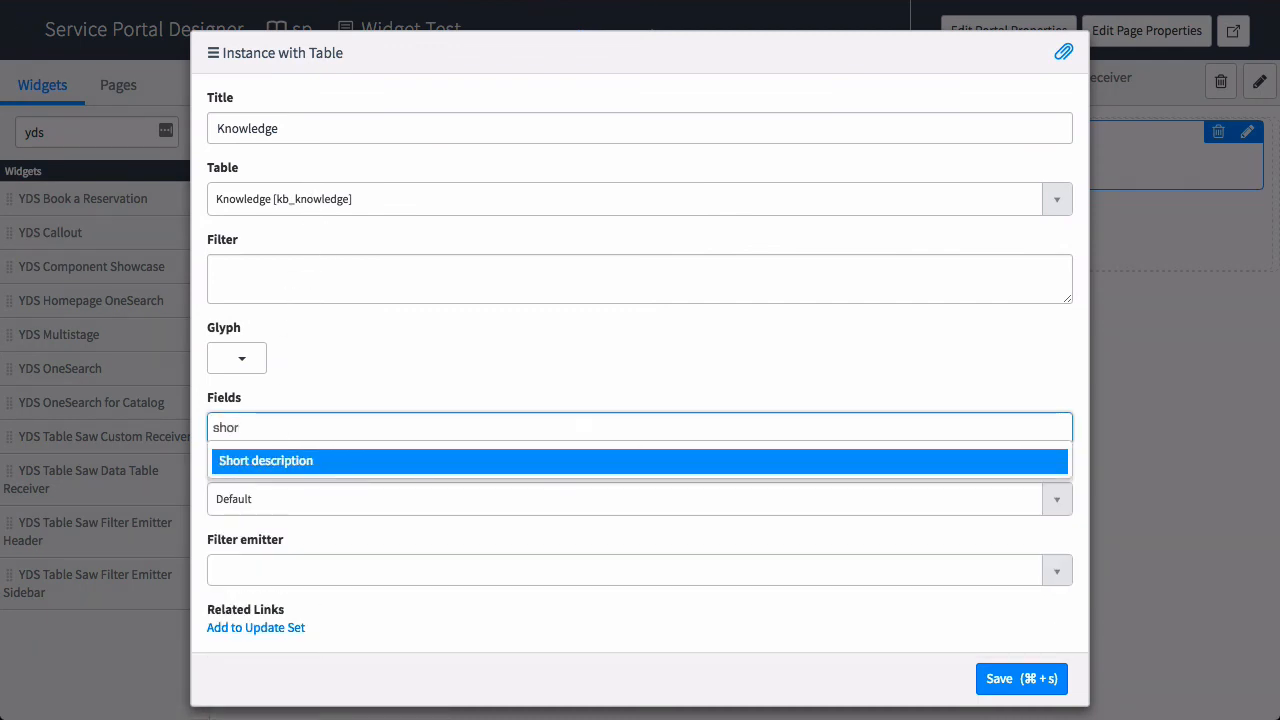
{"action": "key", "text": "Return"}
{"action": "type", "text": "autho"}
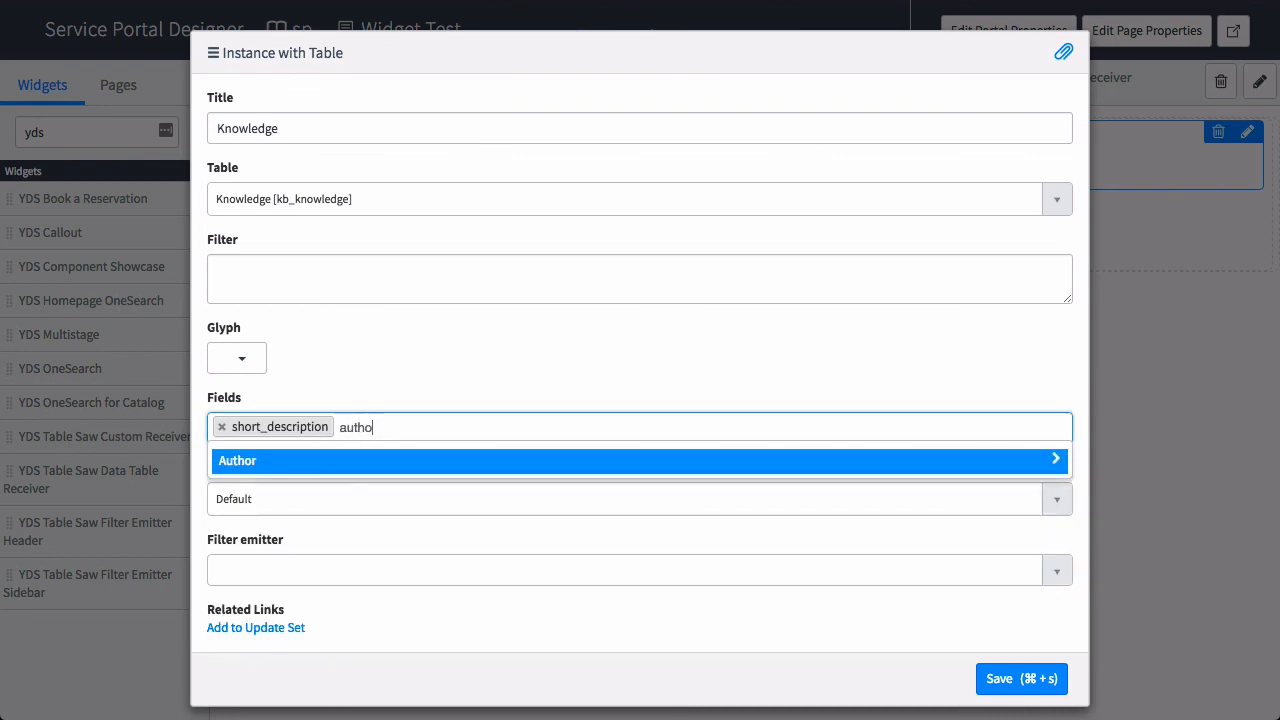
{"action": "key", "text": "Return"}
{"action": "type", "text": "pub"}
{"action": "key", "text": "Return"}
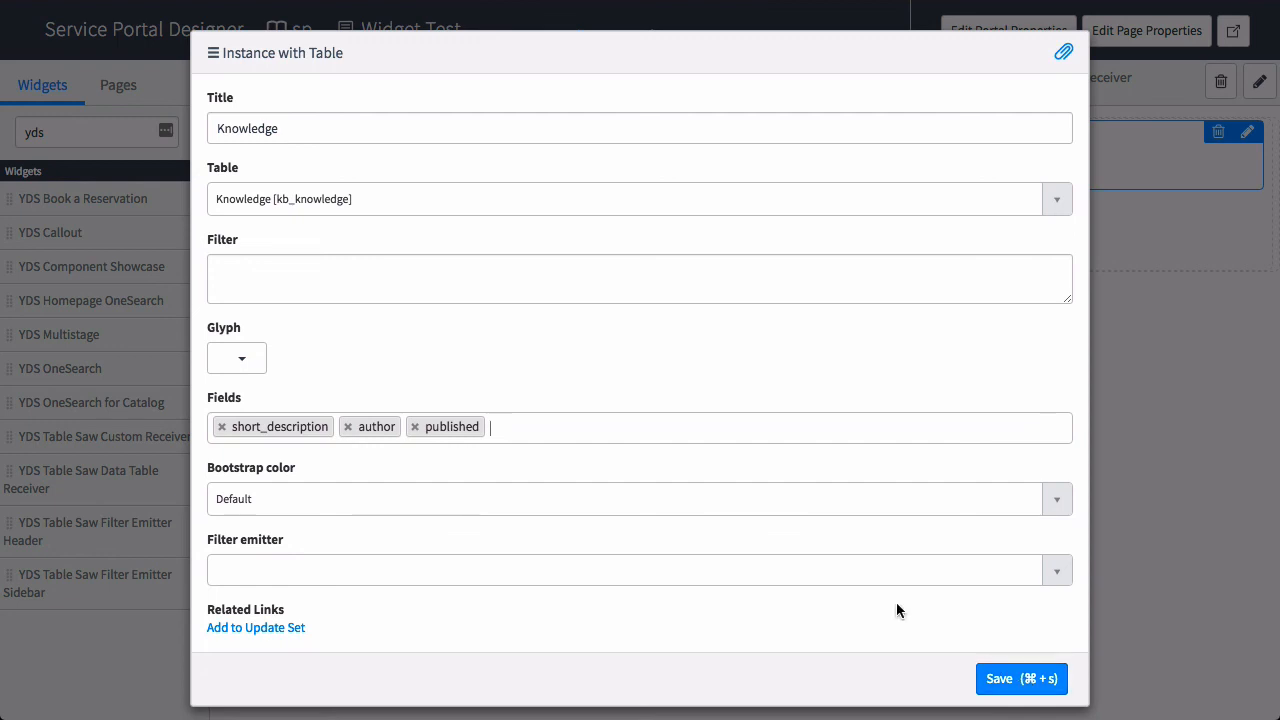
{"action": "left_click", "coordinate": [1057, 571]}
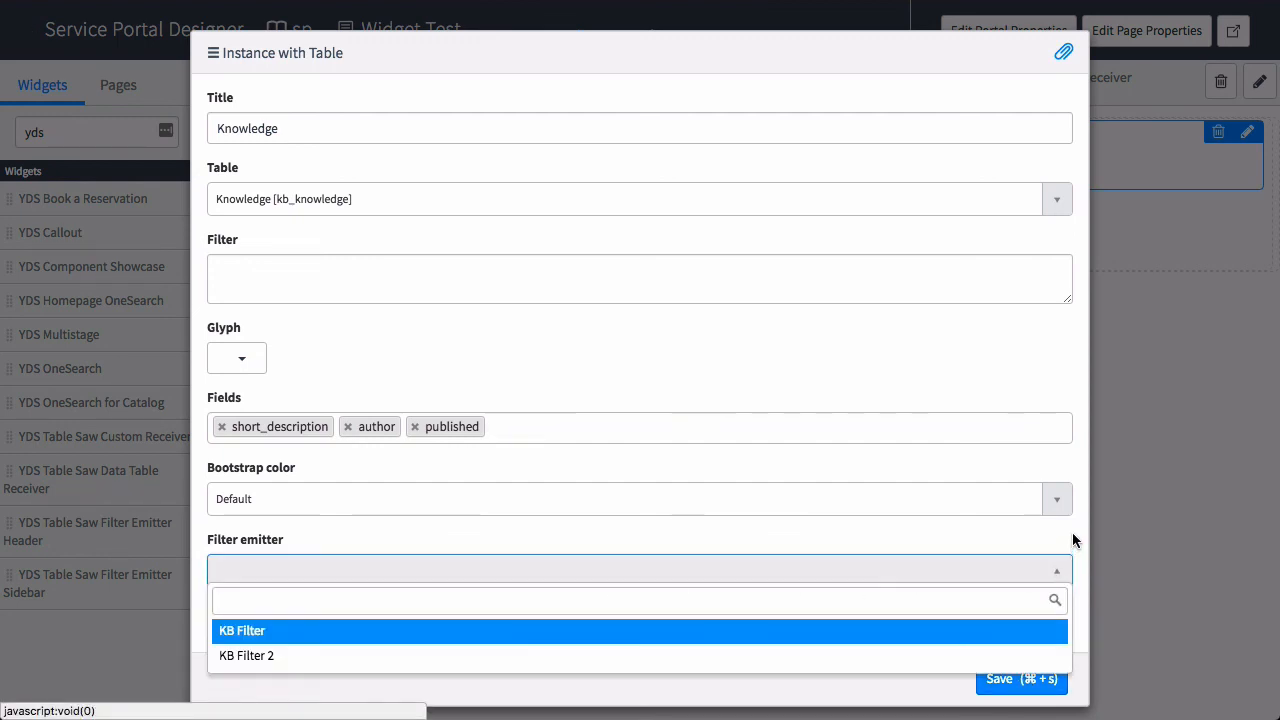
{"action": "left_click", "coordinate": [1073, 533]}
{"action": "left_click", "coordinate": [1014, 680]}
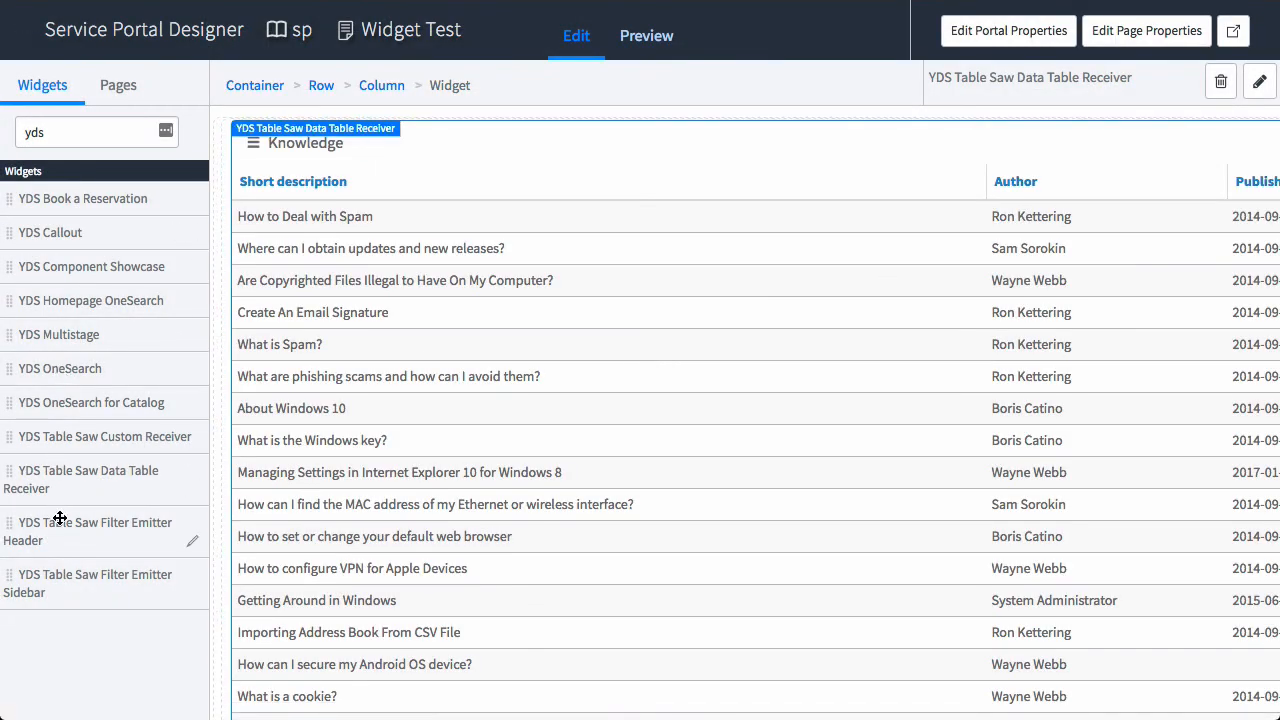
Place the YDS Table Saw Filter Emitter Header above the Knowledge table and, on the live portal page, set its filter emitter to KB Filter.
{"action": "left_click_drag", "start_coordinate": [60, 522], "coordinate": [728, 144]}
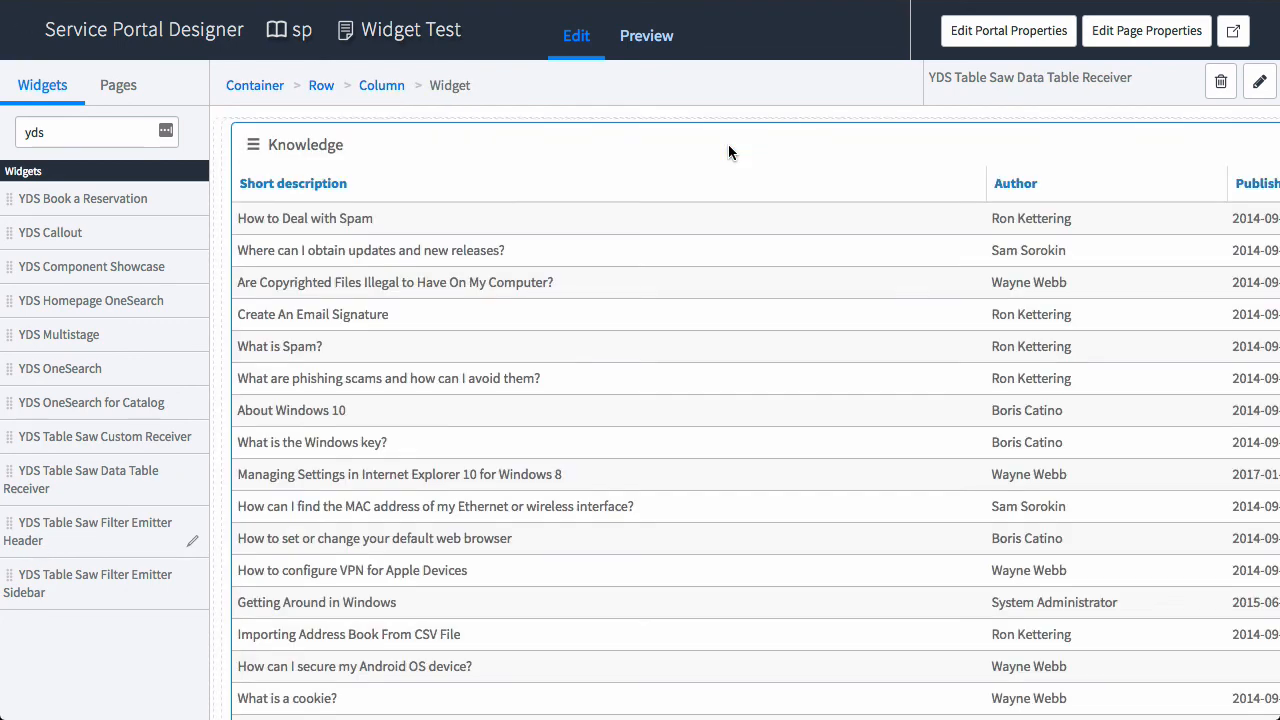
{"action": "left_click", "coordinate": [1231, 33]}
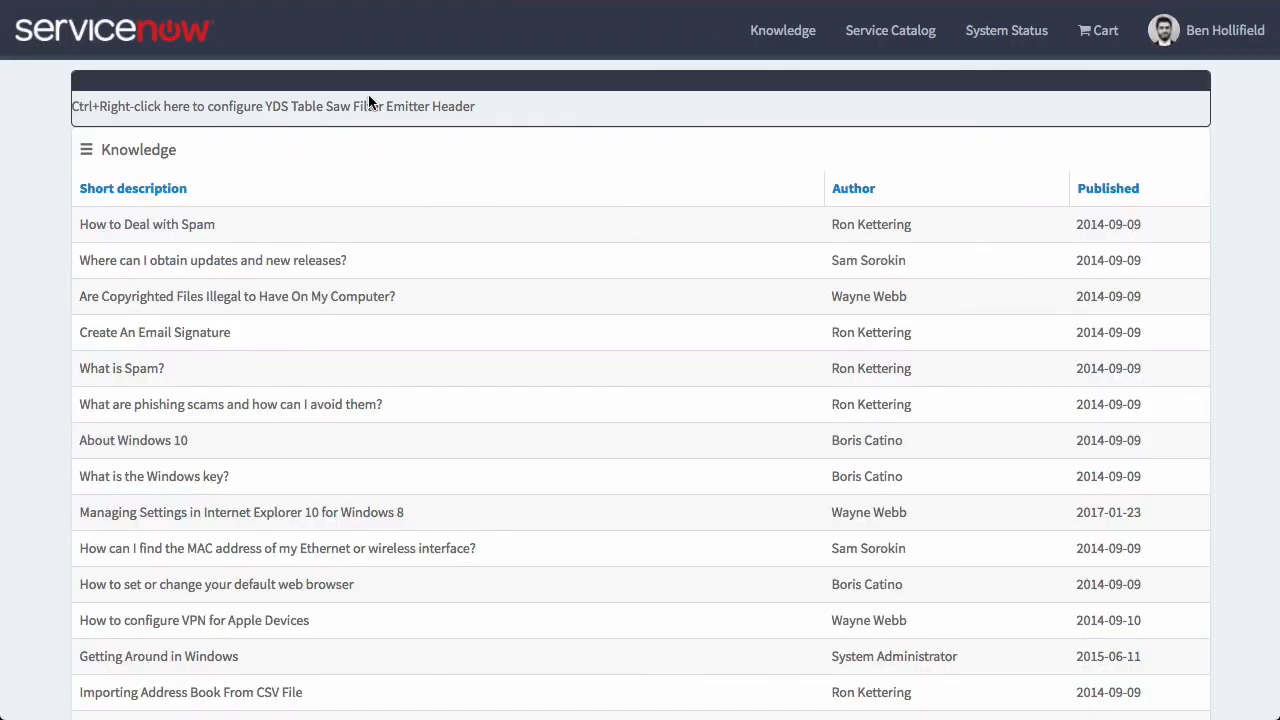
{"action": "right_click", "coordinate": [368, 101], "text": "ctrl"}
{"action": "left_click", "coordinate": [420, 158]}
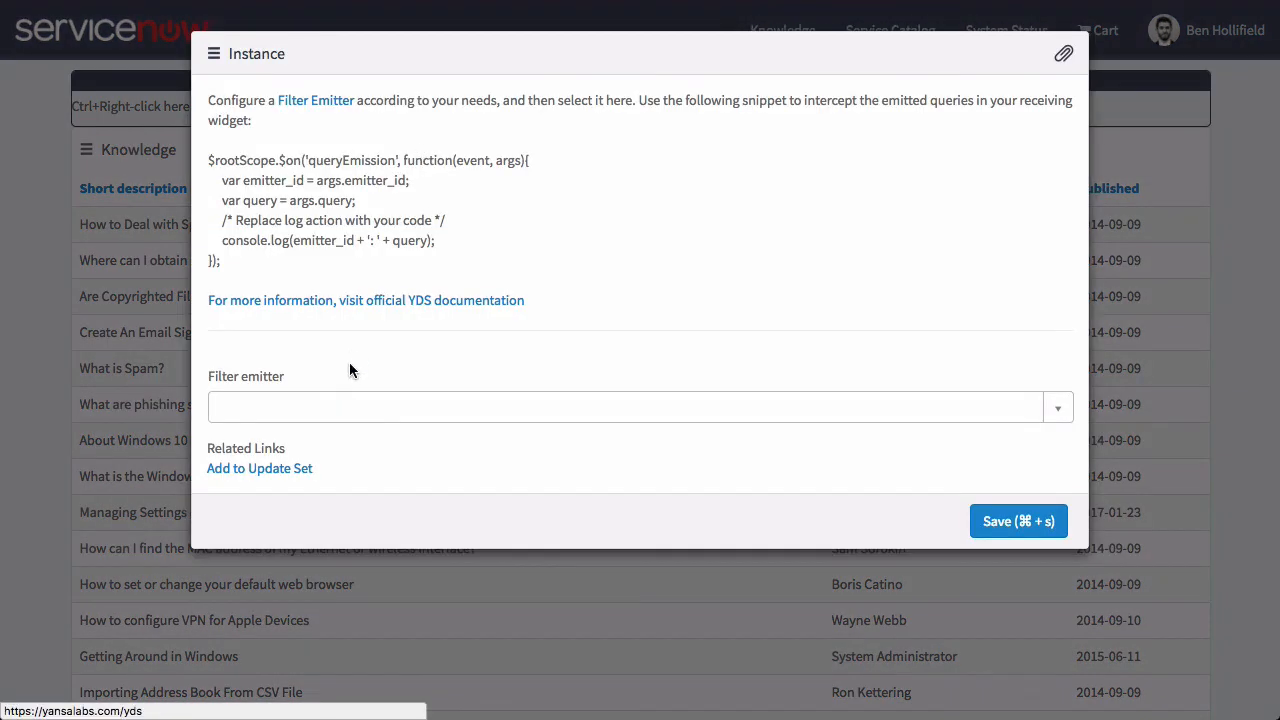
{"action": "left_click", "coordinate": [341, 406]}
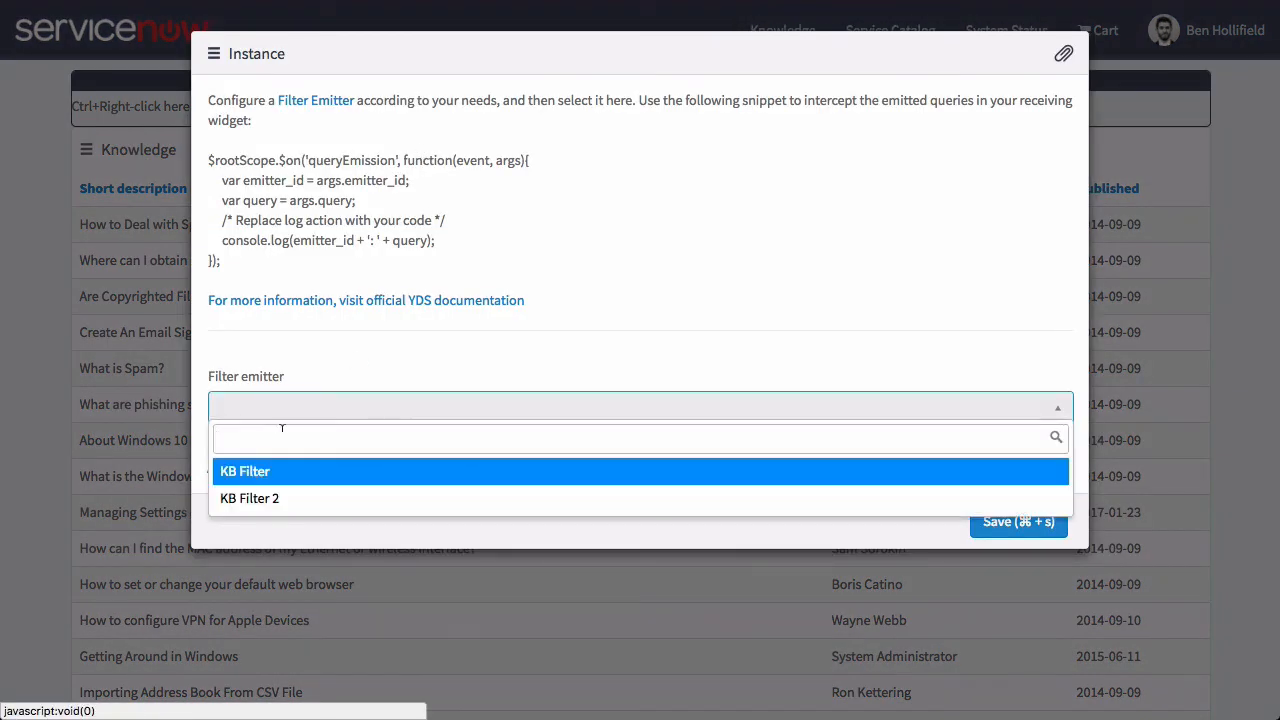
{"action": "left_click", "coordinate": [257, 472]}
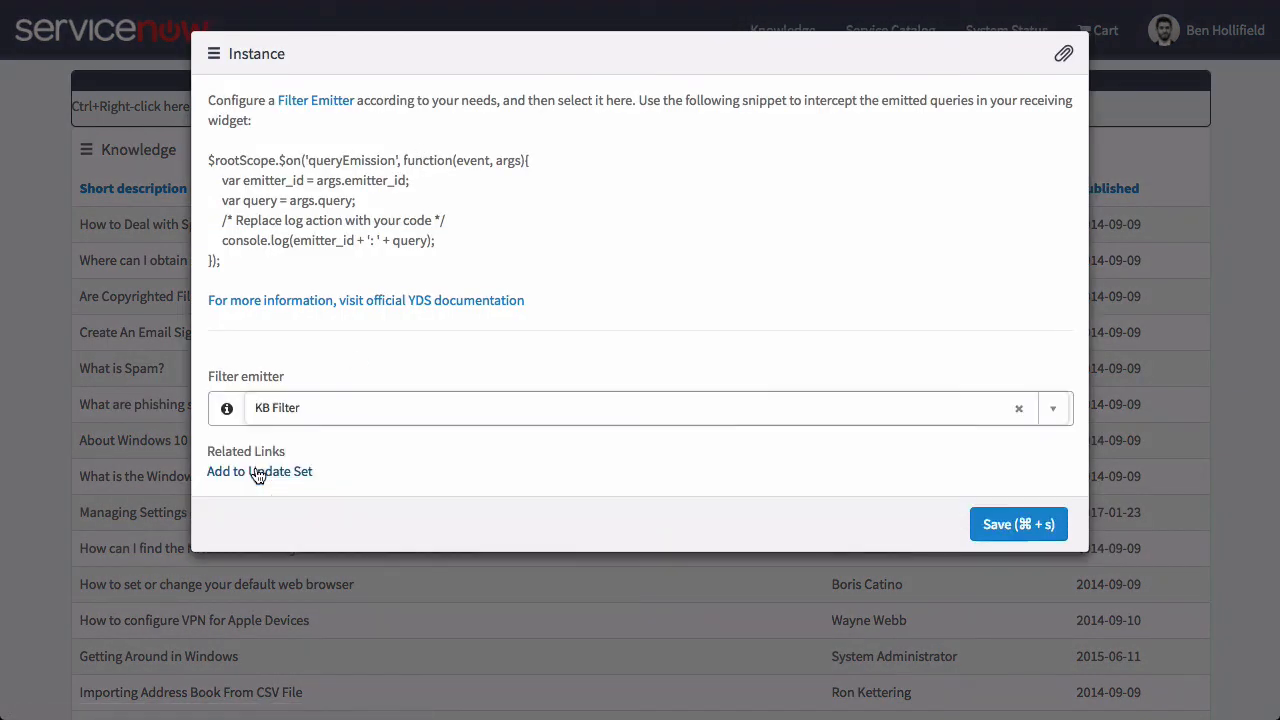
{"action": "left_click", "coordinate": [1019, 524]}
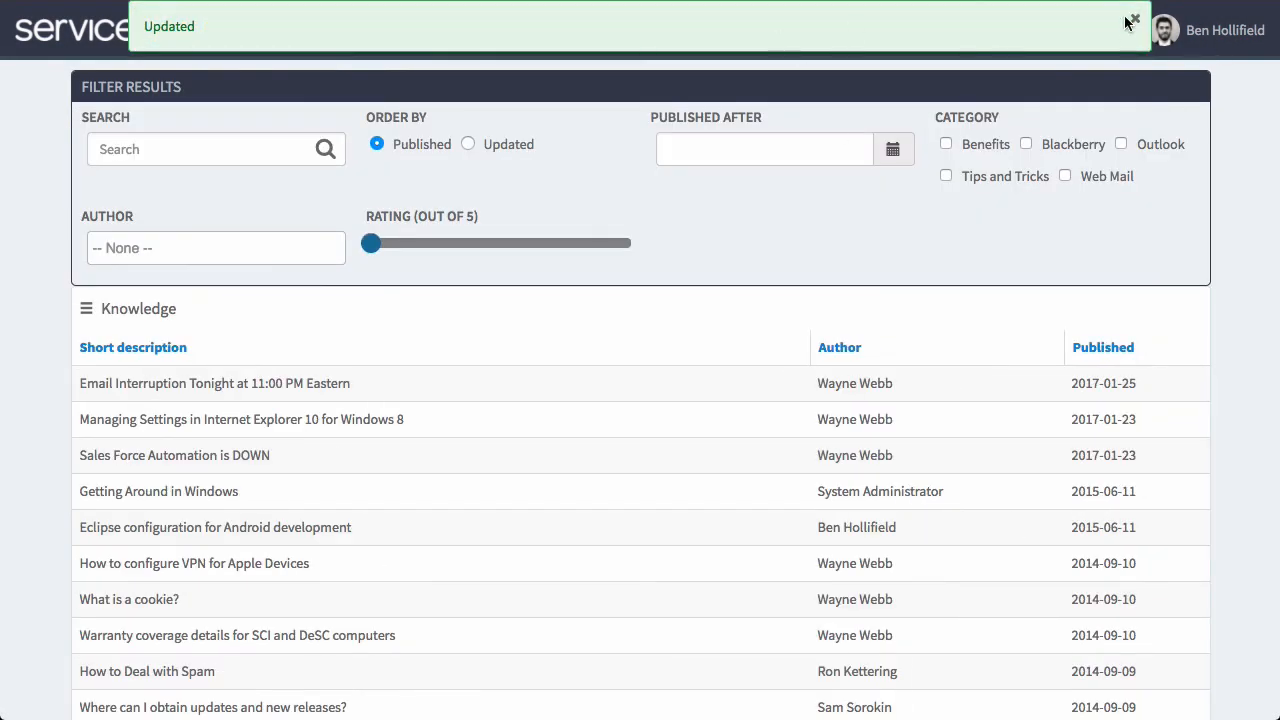
{"action": "left_click", "coordinate": [1134, 21]}
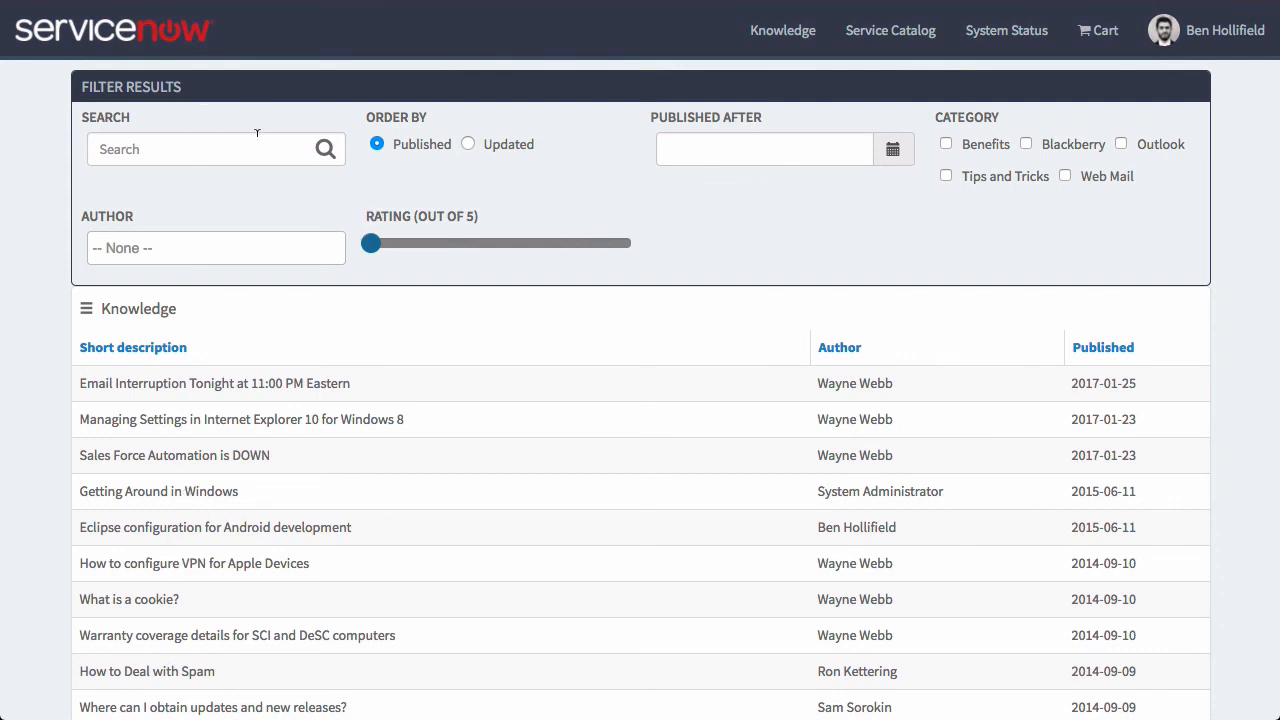
Test the Search filter above the Knowledge table with the text "eclip" and clear it again.
{"action": "left_click", "coordinate": [212, 143]}
{"action": "type", "text": "eclip"}
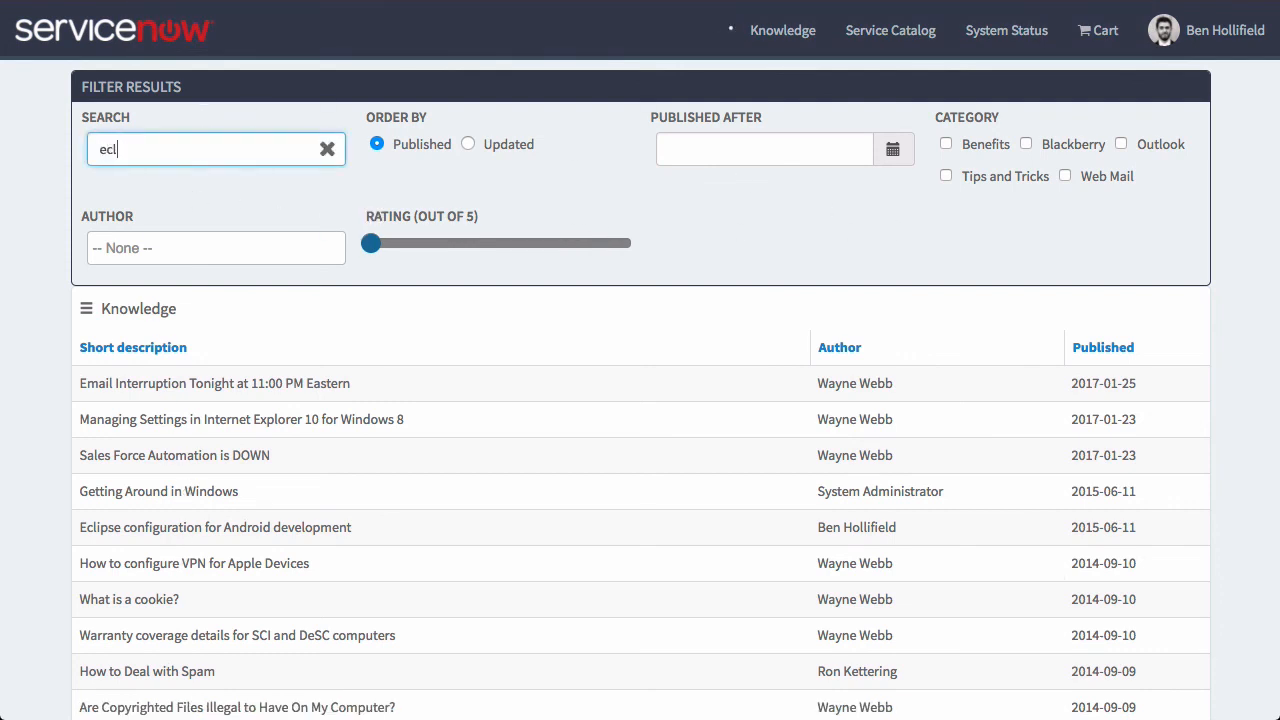
{"action": "key", "text": "BackSpace"}
{"action": "key", "text": "BackSpace"}
{"action": "key", "text": "BackSpace"}
{"action": "key", "text": "BackSpace"}
{"action": "key", "text": "BackSpace"}
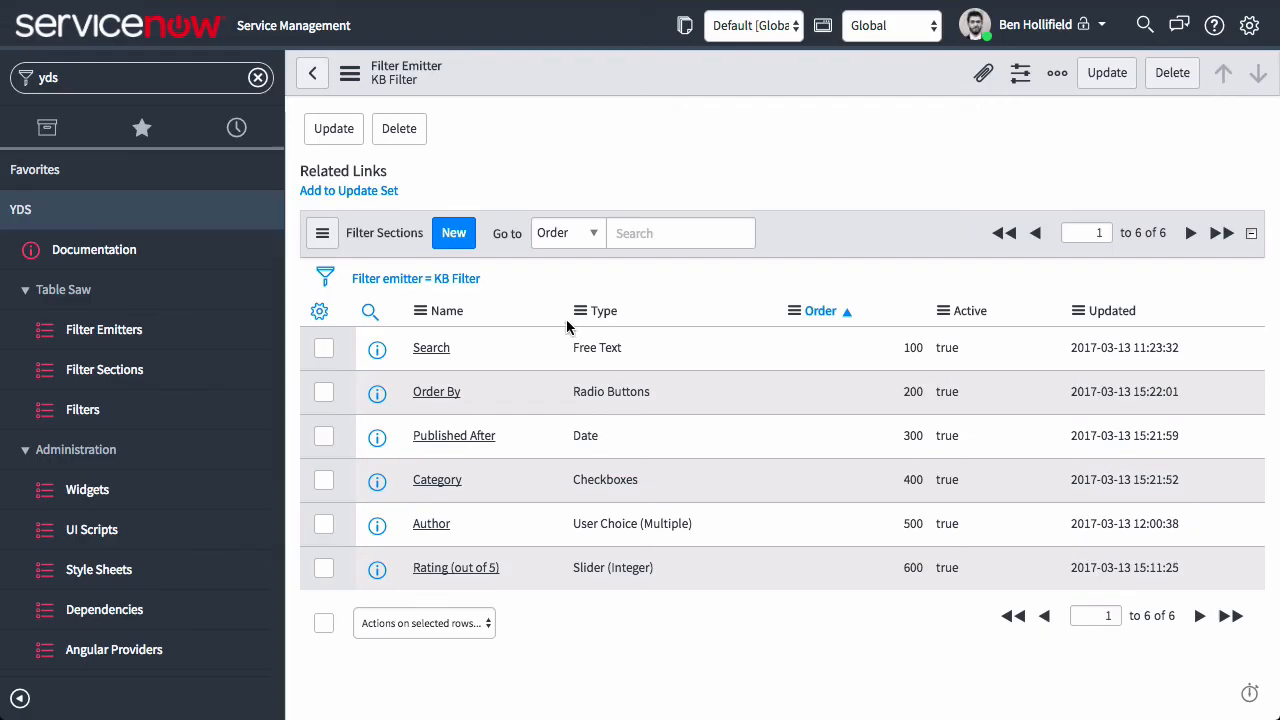
In the KB Filter emitter's section list, set Active to false for the Order By and Published After sections.
{"action": "scroll", "coordinate": [560, 230], "scroll_direction": "up", "scroll_amount": 4}
{"action": "scroll", "coordinate": [826, 329], "scroll_direction": "down", "scroll_amount": 5}
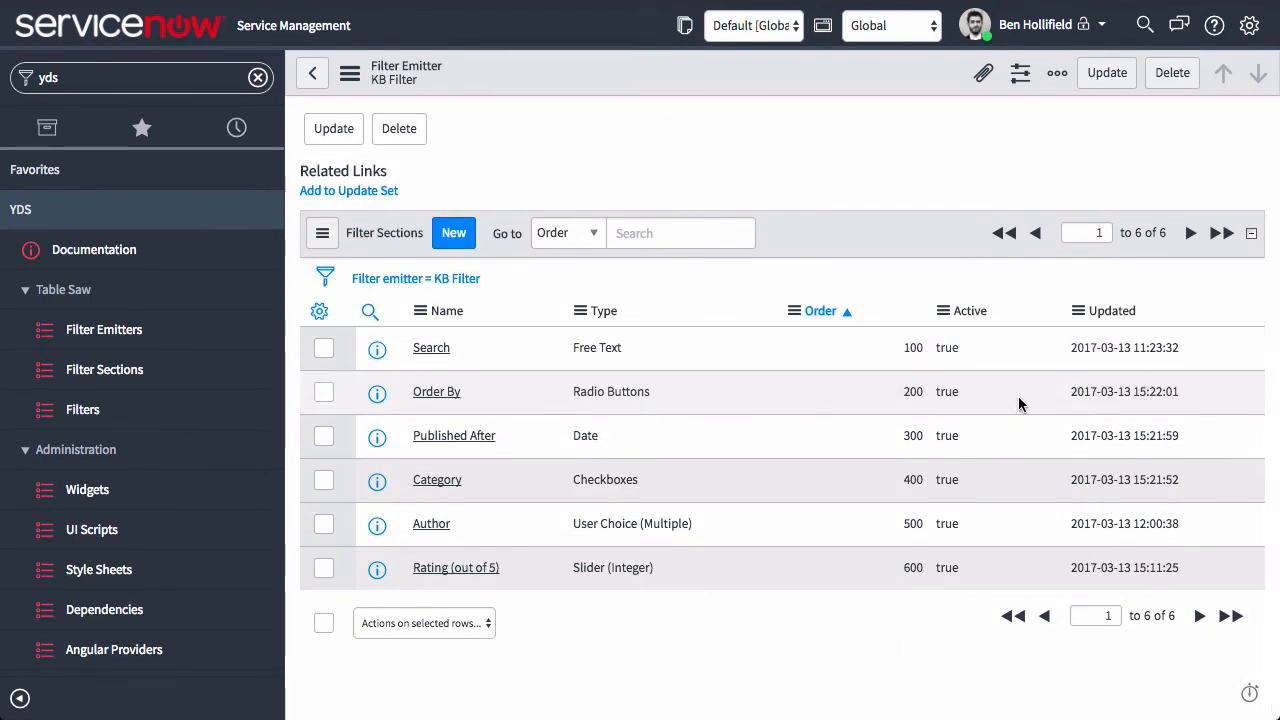
{"action": "double_click", "coordinate": [950, 392]}
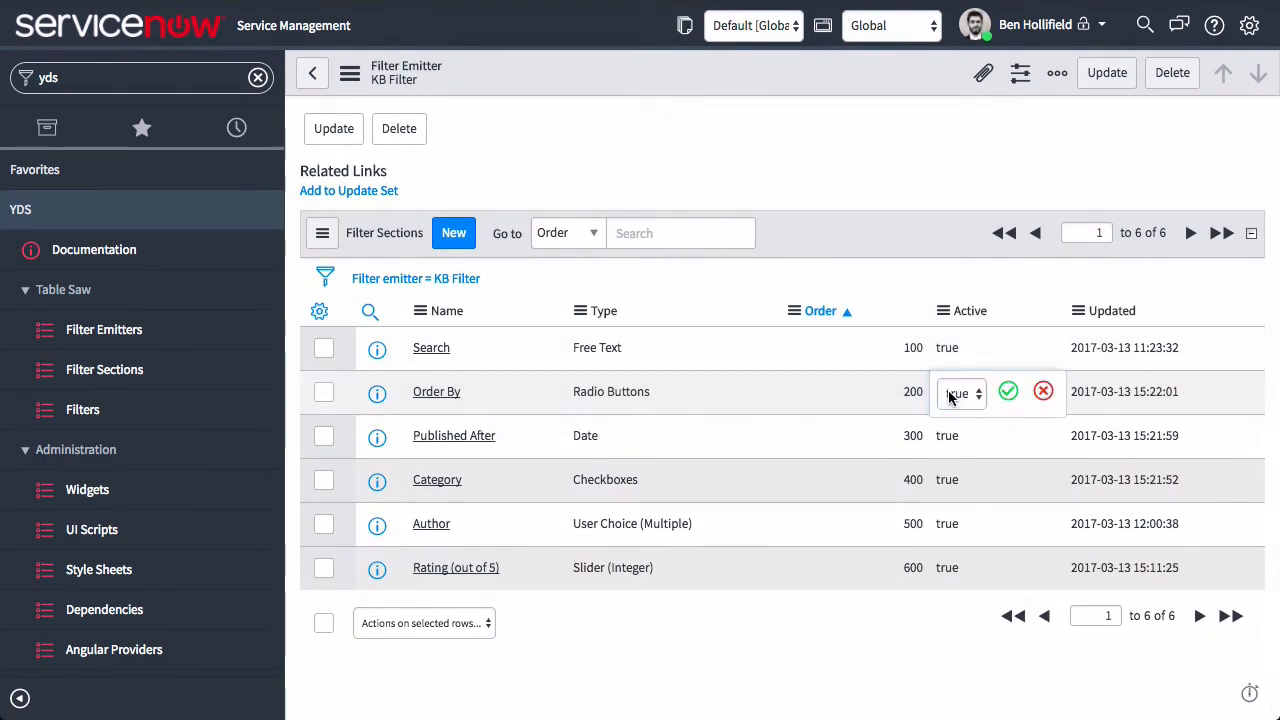
{"action": "key", "text": "f"}
{"action": "left_click", "coordinate": [1010, 397]}
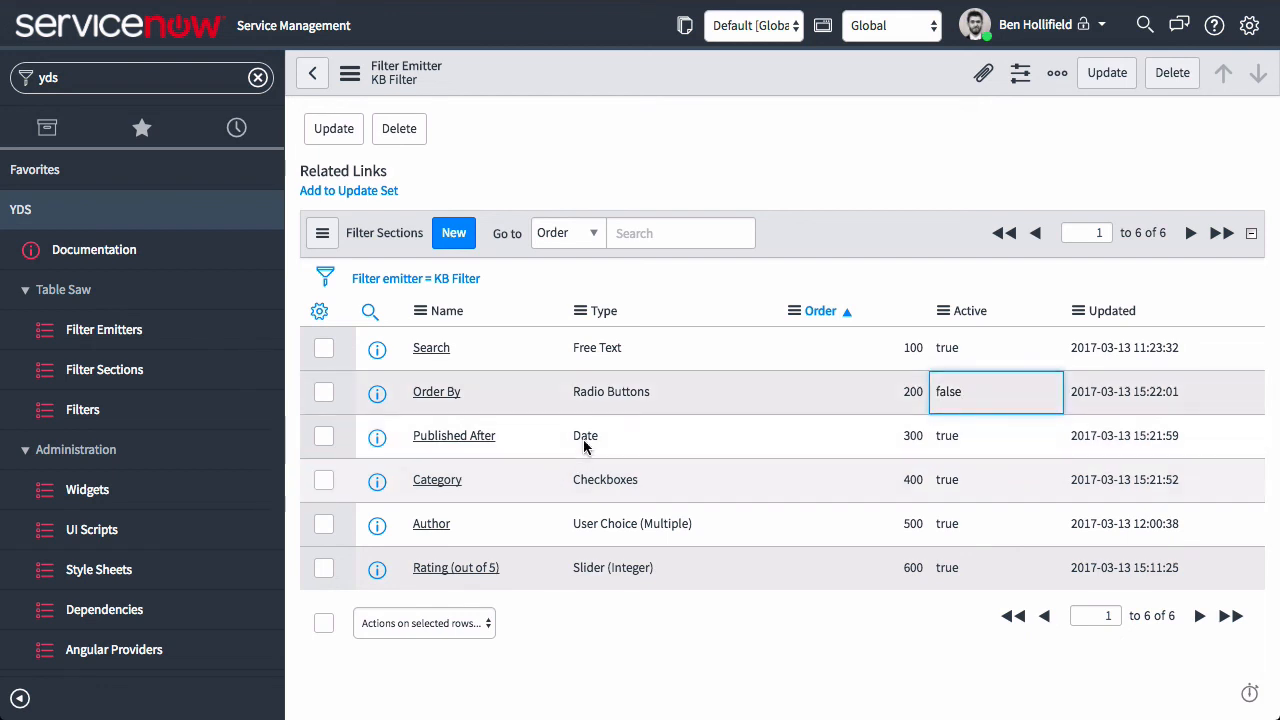
{"action": "double_click", "coordinate": [955, 432]}
{"action": "key", "text": "f"}
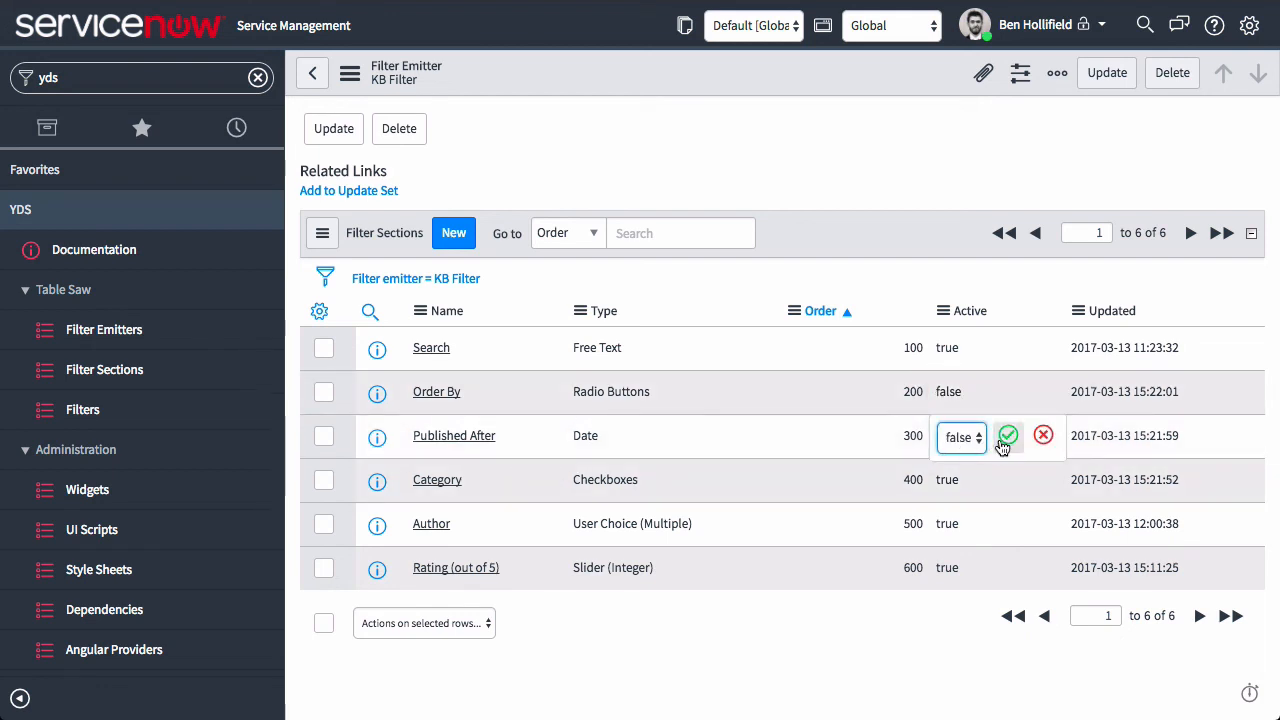
{"action": "left_click", "coordinate": [1008, 436]}
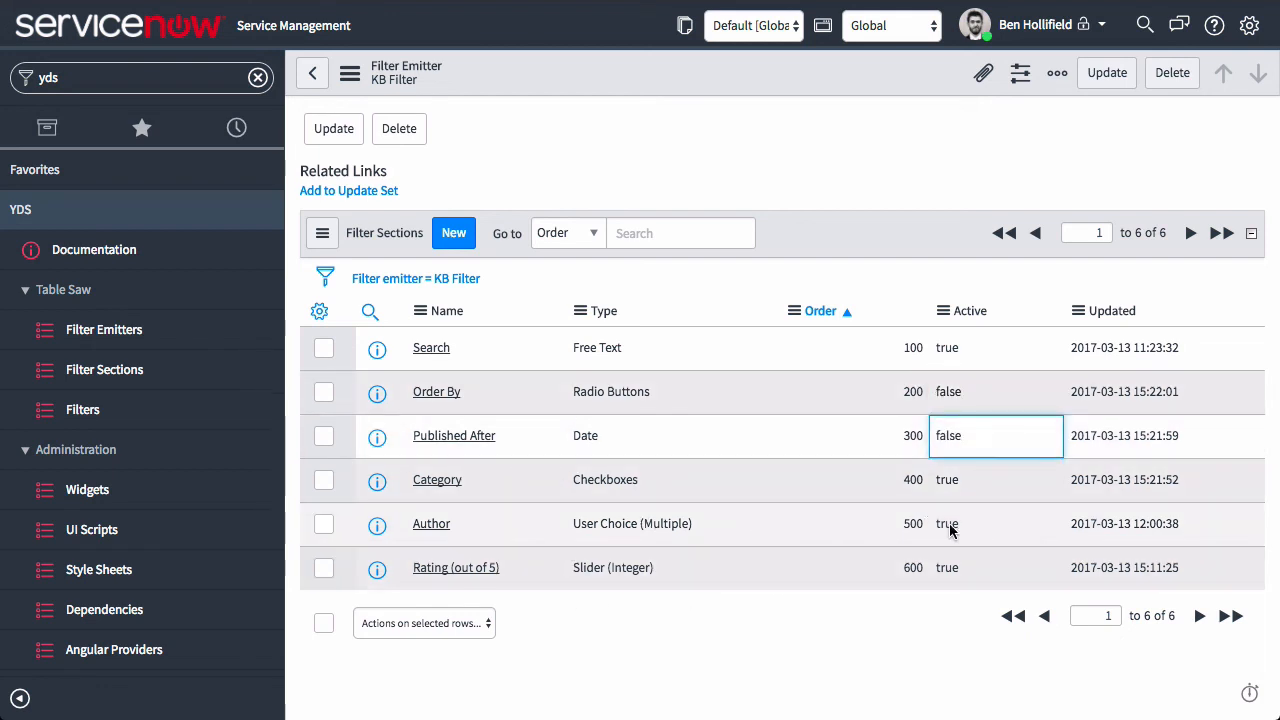
{"action": "double_click", "coordinate": [955, 518]}
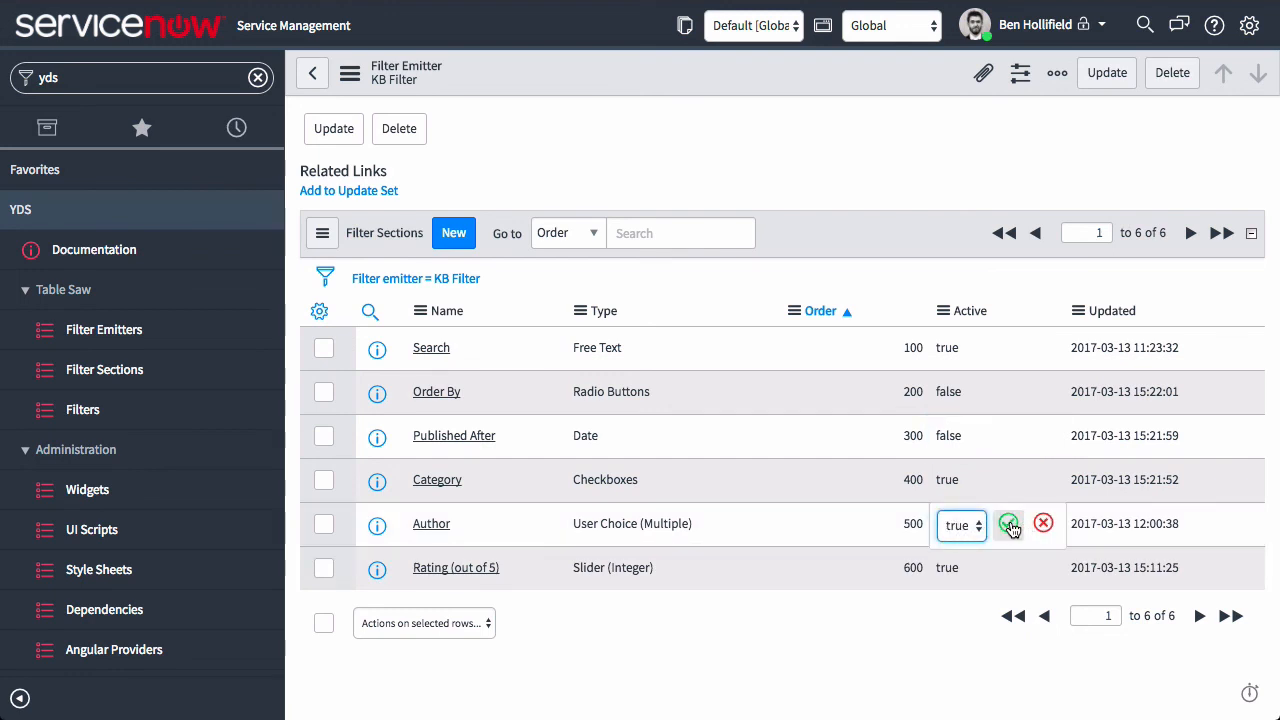
{"action": "left_click", "coordinate": [1008, 522]}
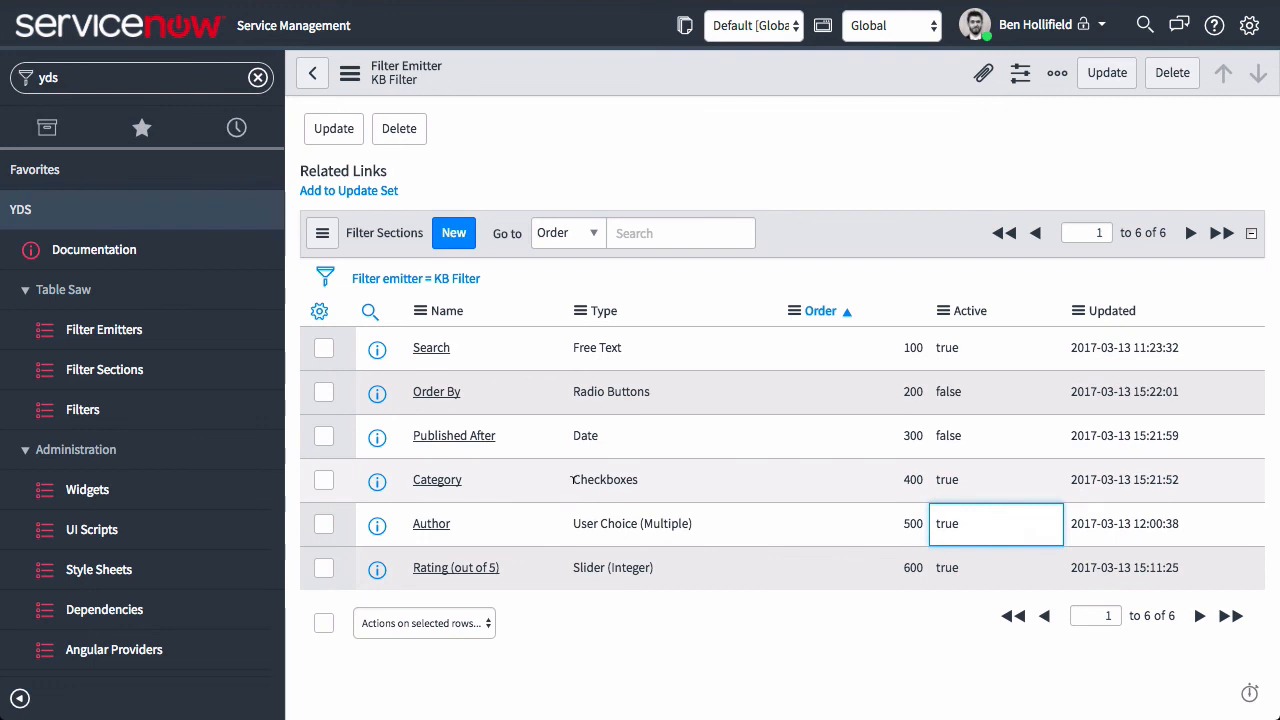
Change the Category filter section's type to Choice (Multiple) in the KB Filter emitter's section list.
{"action": "left_click", "coordinate": [581, 477]}
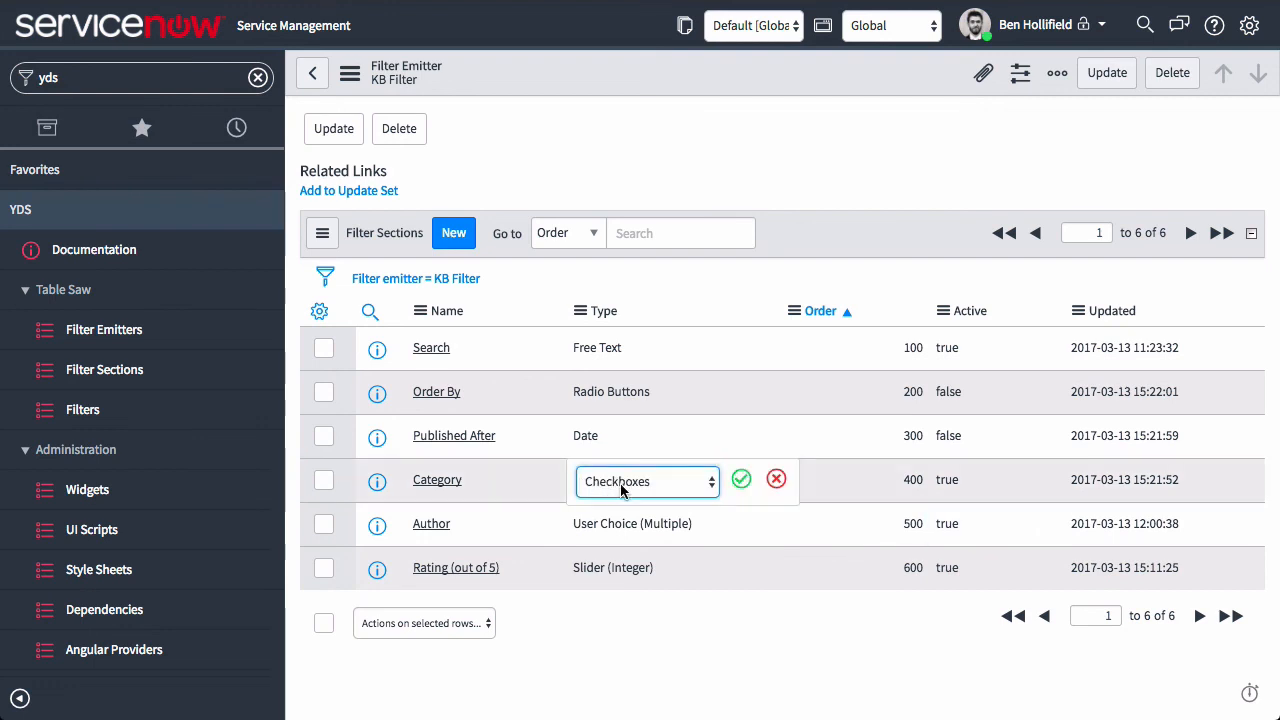
{"action": "key", "text": "Down"}
{"action": "key", "text": "Down"}
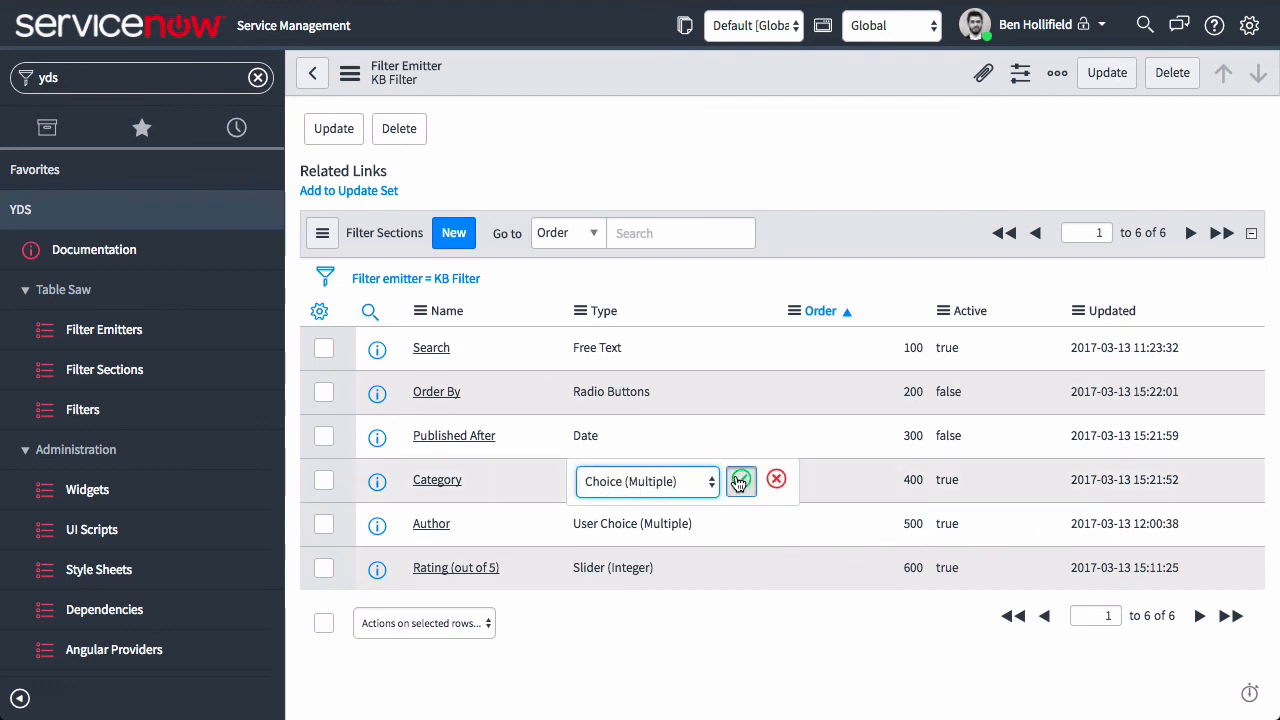
{"action": "left_click", "coordinate": [740, 480]}
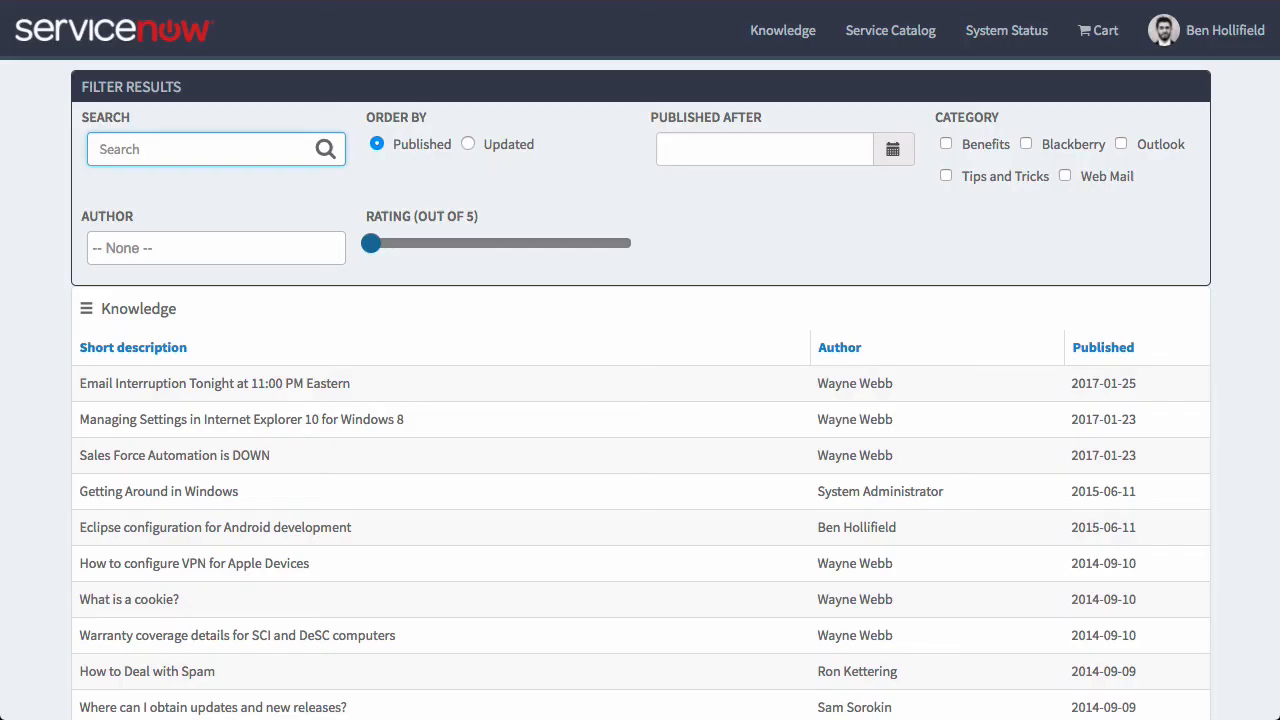
Reload the portal page and test the Knowledge filters with the Tips and Tricks category, then with a rating of about 3.
{"action": "key", "text": "super+r"}
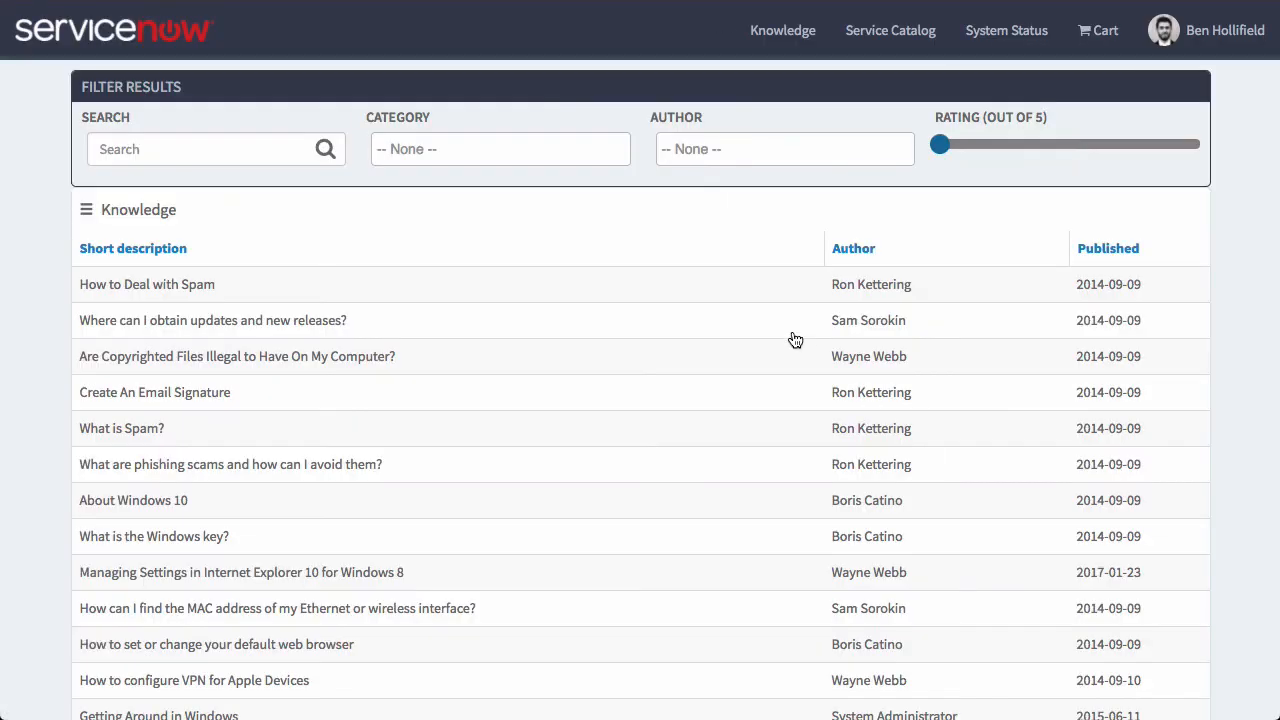
{"action": "left_click", "coordinate": [475, 149]}
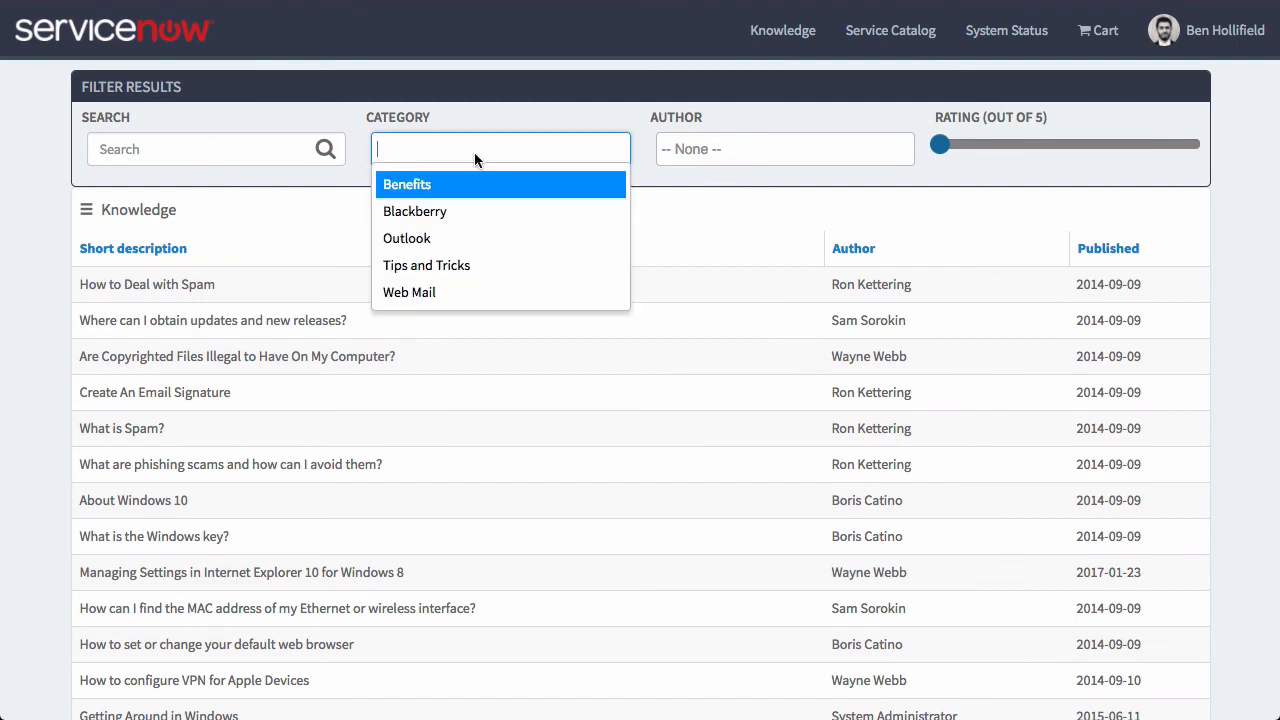
{"action": "left_click", "coordinate": [428, 266]}
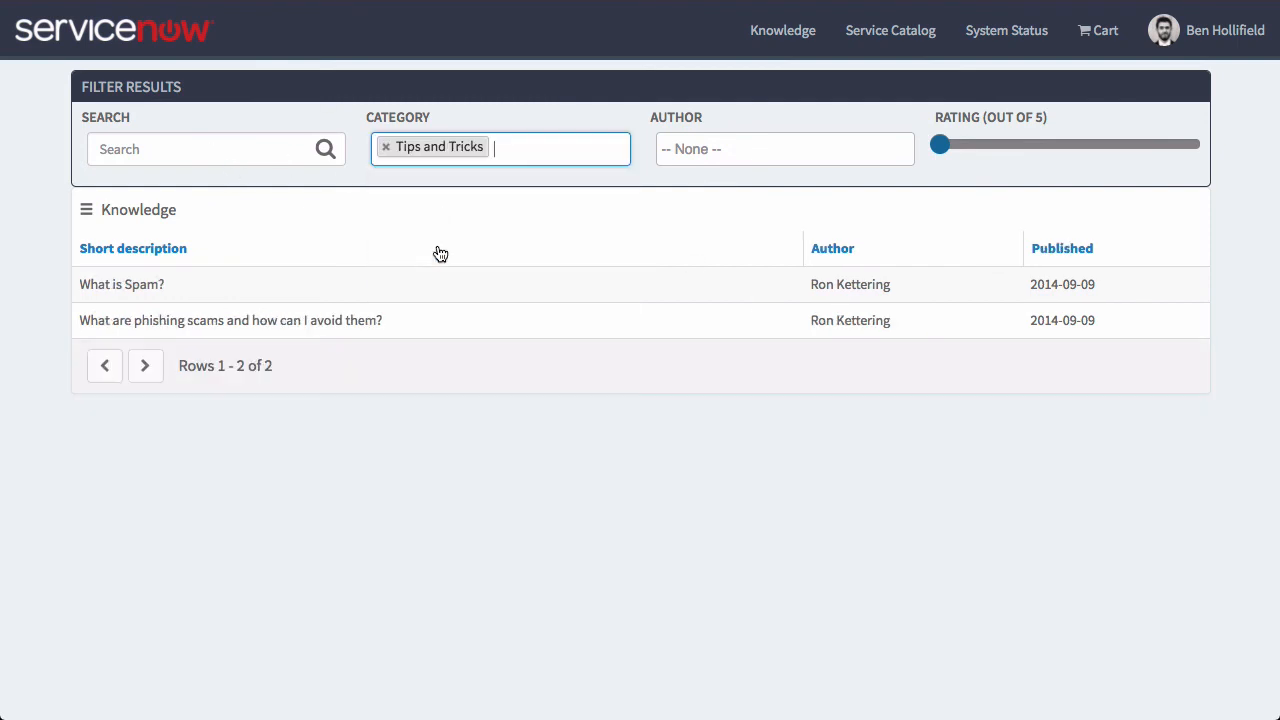
{"action": "left_click", "coordinate": [393, 148]}
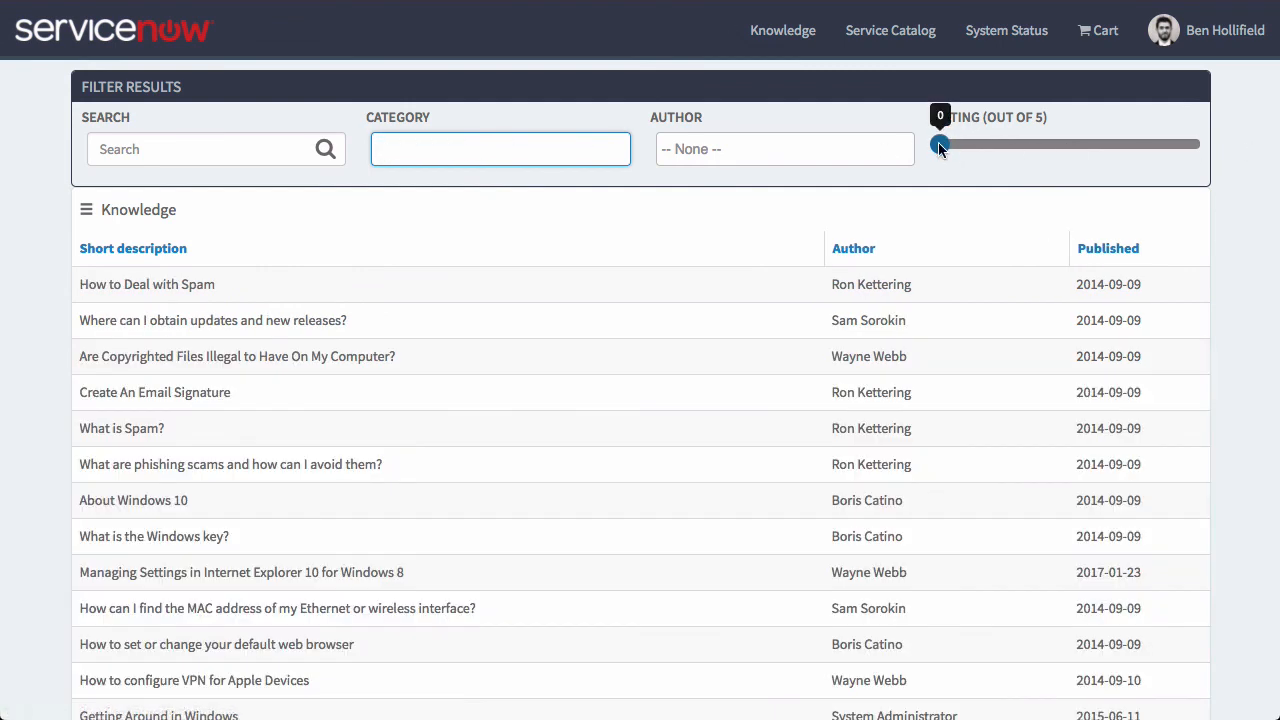
{"action": "left_click_drag", "start_coordinate": [943, 149], "coordinate": [1078, 155]}
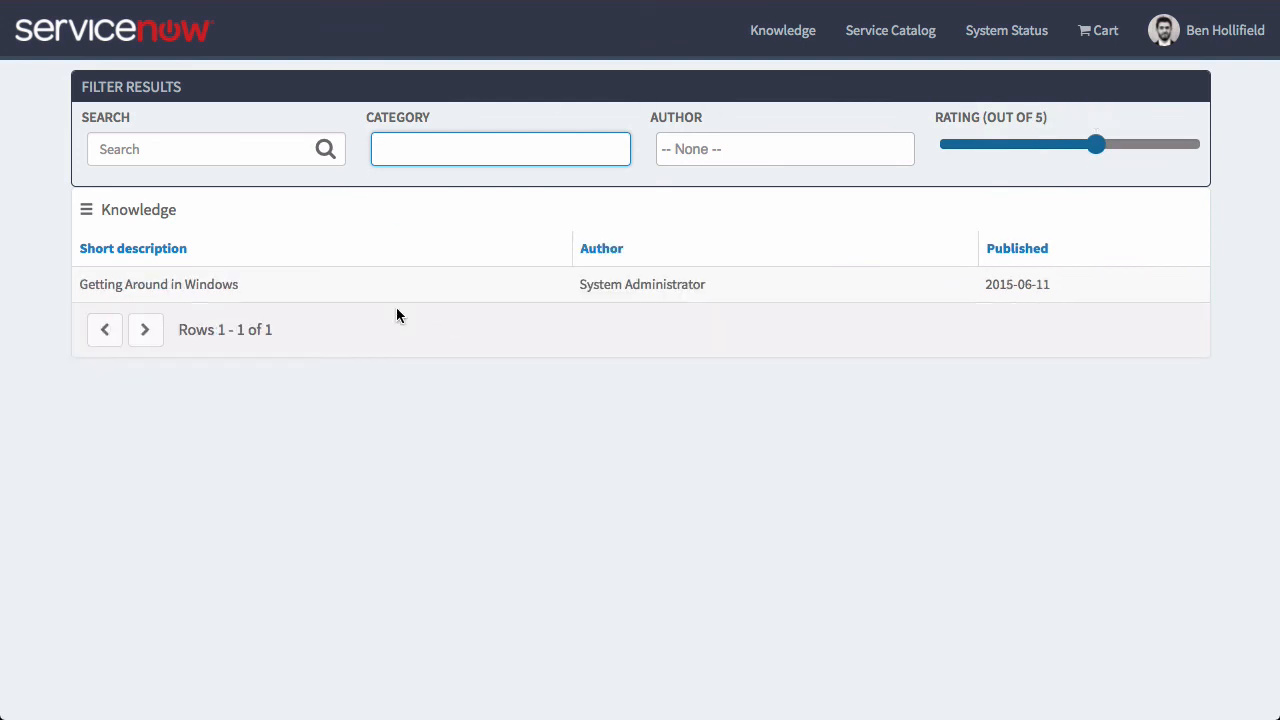